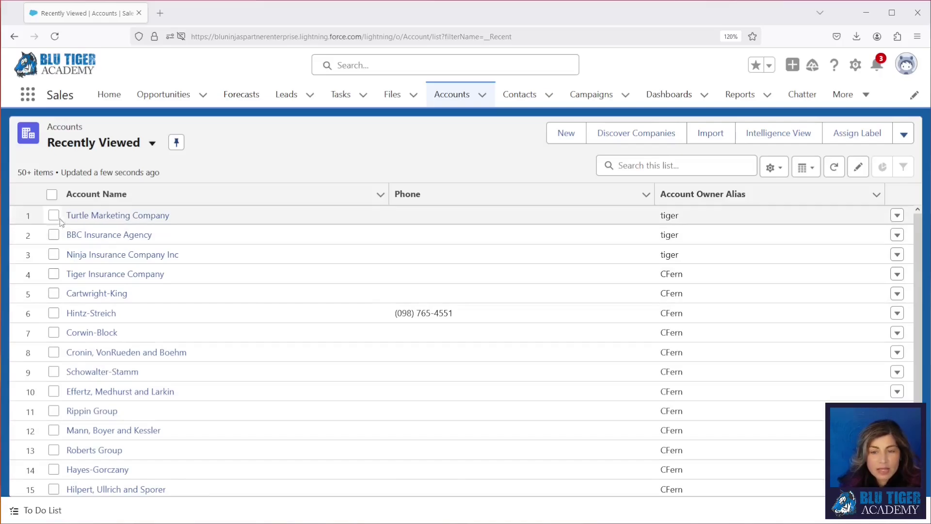
Select Turtle Marketing Company, BBC Insurance Agency and Ninja Insurance Company Inc, and launch the Change Owner flow for them.
{"action": "left_click", "coordinate": [53, 215]}
{"action": "left_click", "coordinate": [53, 235]}
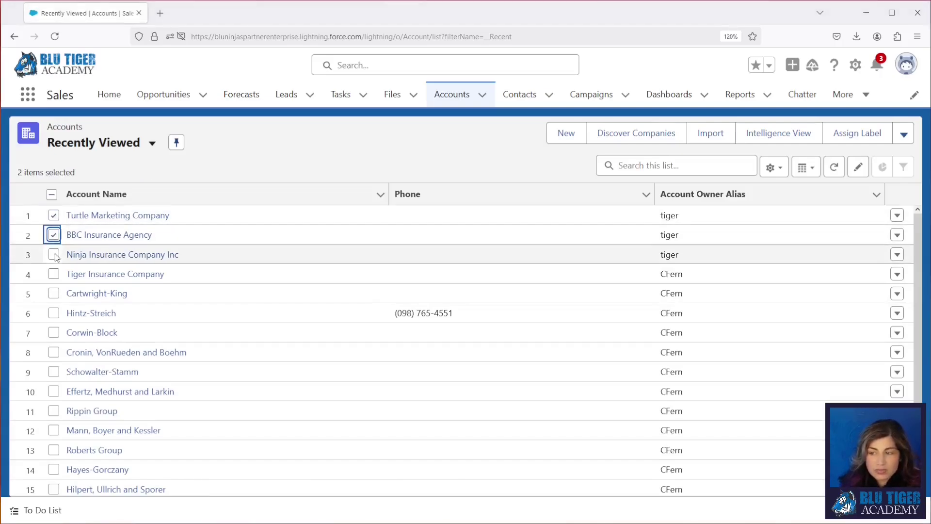
{"action": "left_click", "coordinate": [54, 255]}
{"action": "left_click", "coordinate": [904, 134]}
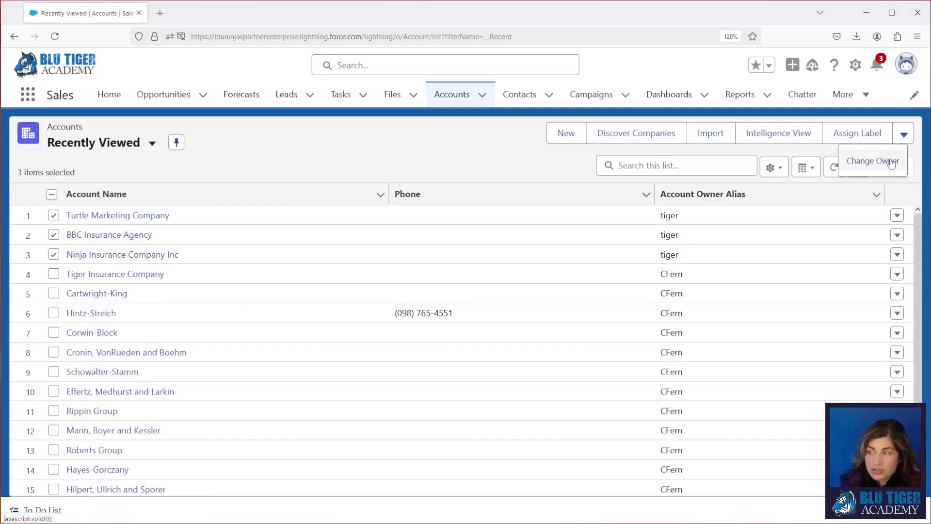
{"action": "left_click", "coordinate": [875, 161]}
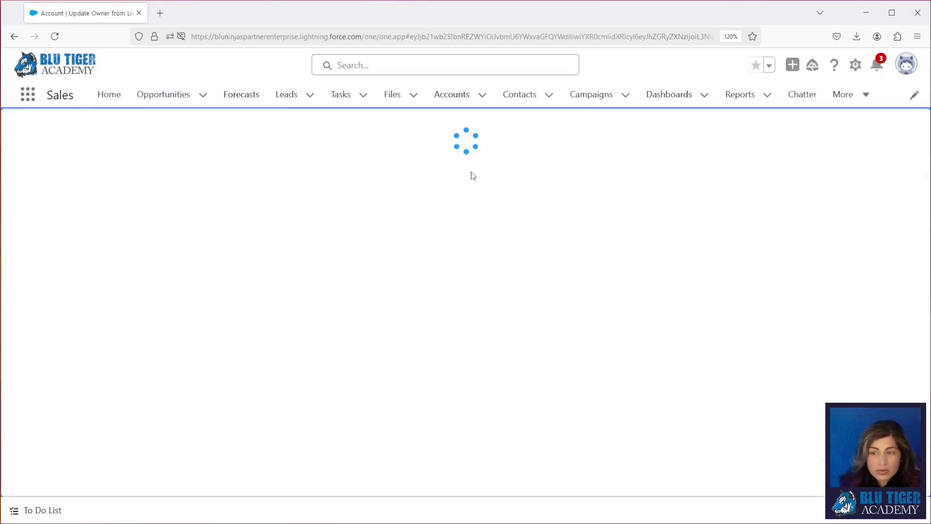
Choose the recently used person as the new account owner and complete the ownership change for the selected accounts.
{"action": "left_click", "coordinate": [359, 142]}
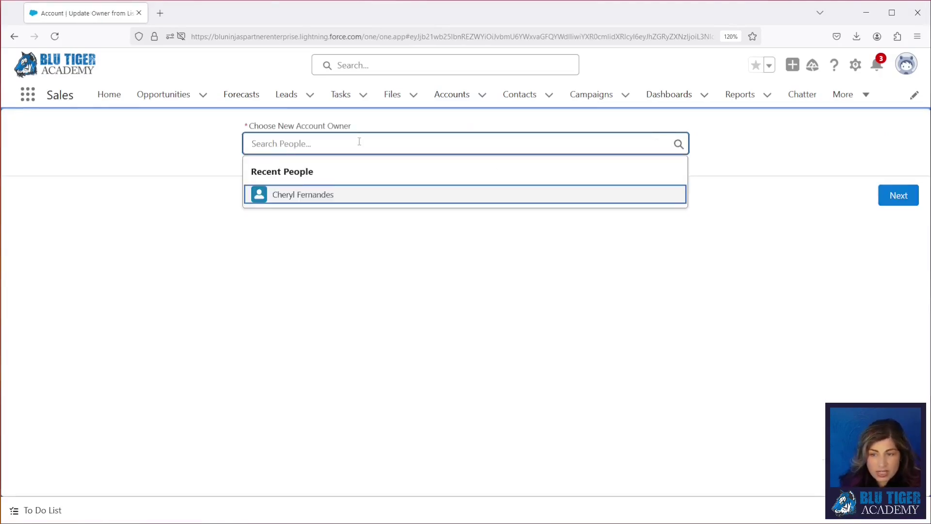
{"action": "left_click", "coordinate": [345, 196]}
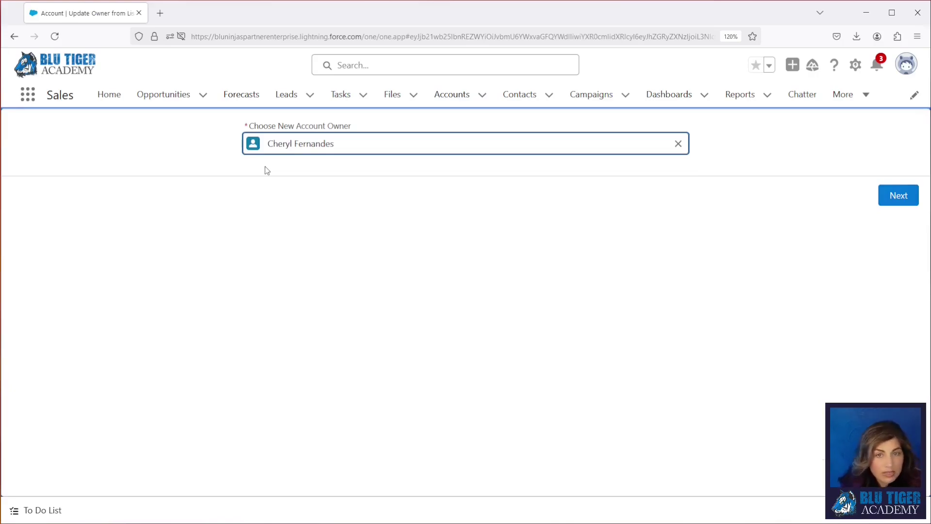
{"action": "left_click", "coordinate": [897, 196]}
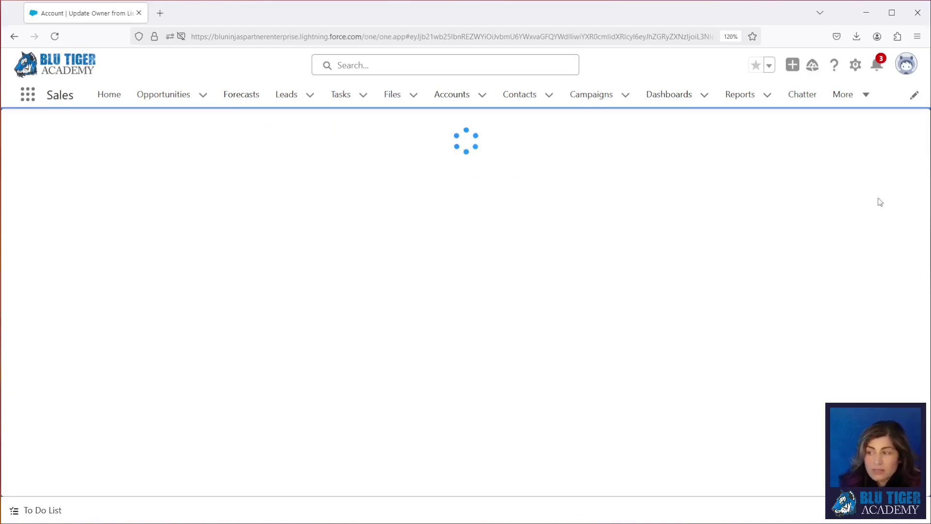
{"action": "left_click", "coordinate": [463, 187]}
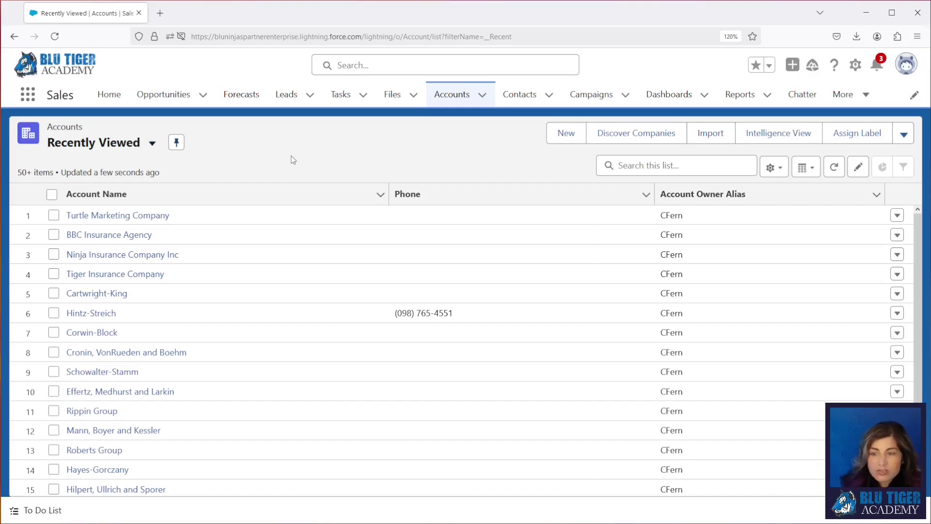
Open version 1 of the Account | Update Owner from List View flow from the Flows list in Setup.
{"action": "left_click", "coordinate": [854, 66]}
{"action": "left_click", "coordinate": [802, 135]}
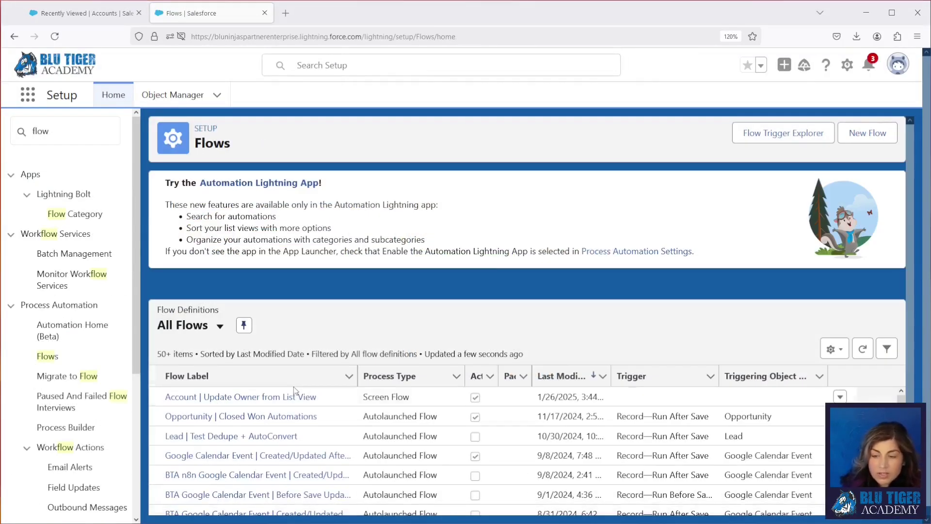
{"action": "left_click", "coordinate": [842, 397]}
{"action": "left_click", "coordinate": [801, 421]}
{"action": "left_click", "coordinate": [181, 491]}
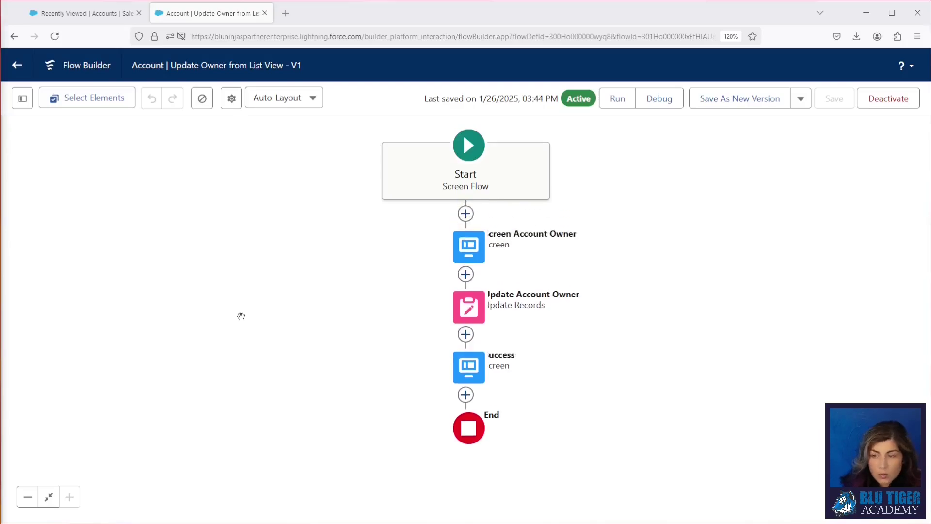
Add four Checkbox components below the new owner lookup in the Screen Account Owner element.
{"action": "double_click", "coordinate": [467, 249]}
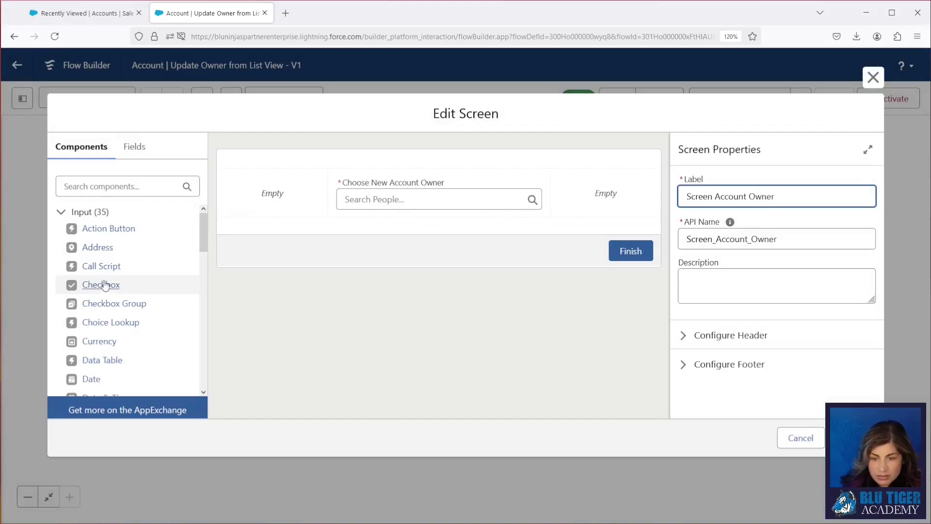
{"action": "scroll", "coordinate": [105, 286], "scroll_direction": "down", "scroll_amount": 5}
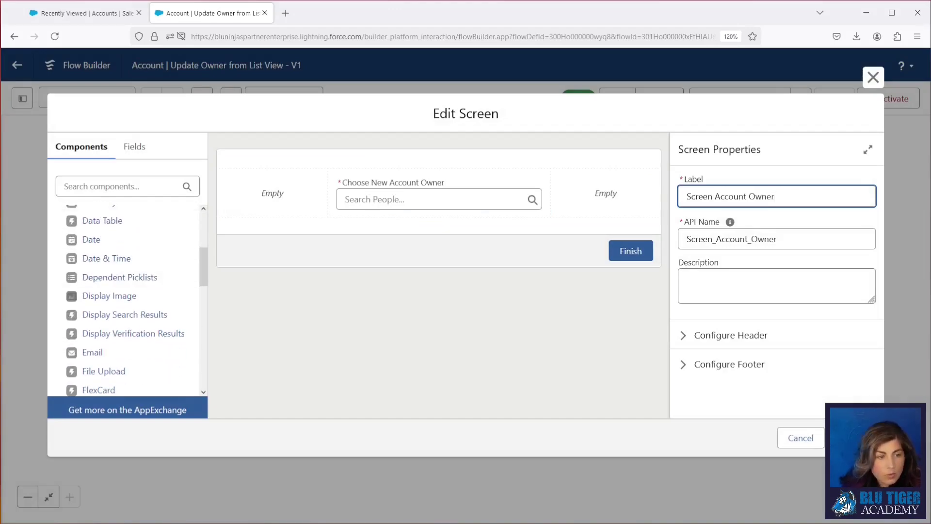
{"action": "scroll", "coordinate": [118, 245], "scroll_direction": "up", "scroll_amount": 5}
{"action": "left_click_drag", "start_coordinate": [100, 272], "coordinate": [373, 276]}
Label the first checkbox "Reassign Contacts to New Owner" and use the API name Reassign_Contacts_to_New_Owner.
{"action": "left_click", "coordinate": [721, 188]}
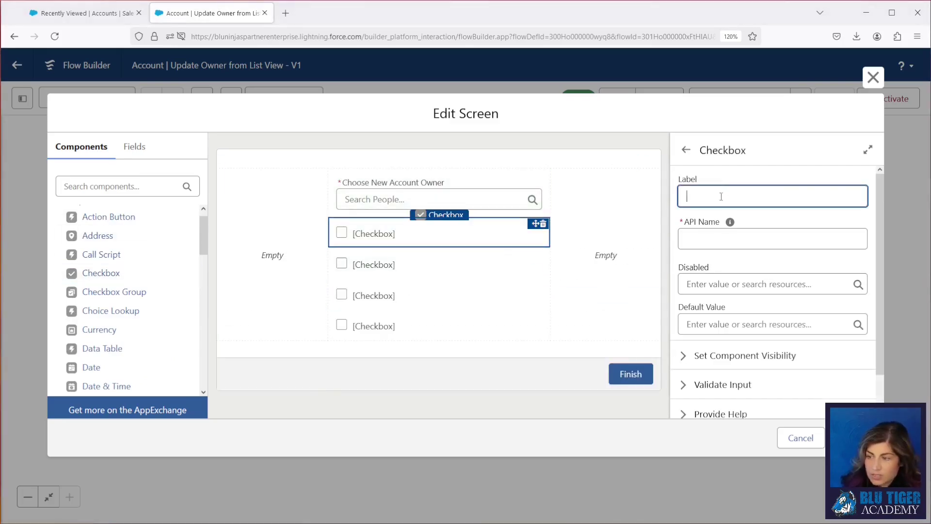
{"action": "type", "text": "Reassign Contacts to New Owner"}
{"action": "left_click", "coordinate": [706, 197]}
{"action": "key", "text": "BackSpace"}
{"action": "key", "text": "BackSpace"}
{"action": "key", "text": "BackSpace"}
{"action": "key", "text": "BackSpace"}
{"action": "key", "text": "BackSpace"}
{"action": "key", "text": "BackSpace"}
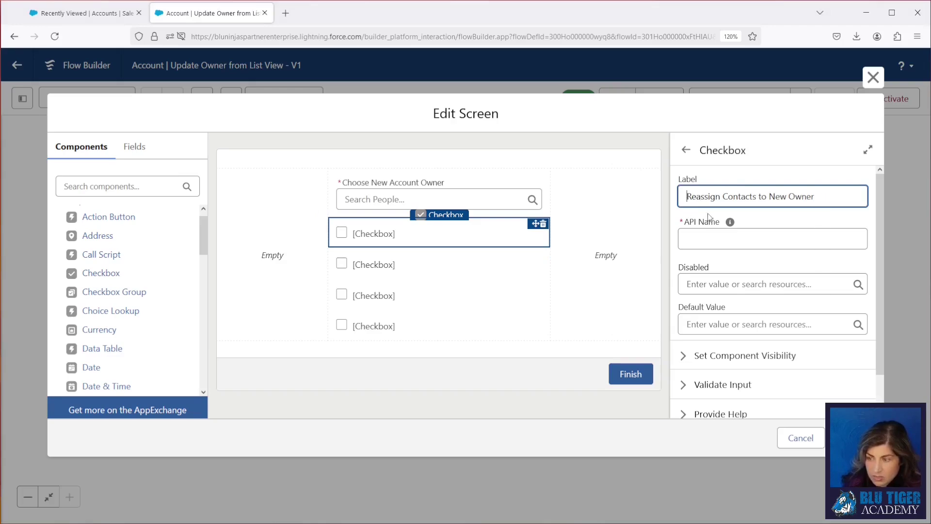
{"action": "left_click", "coordinate": [701, 234]}
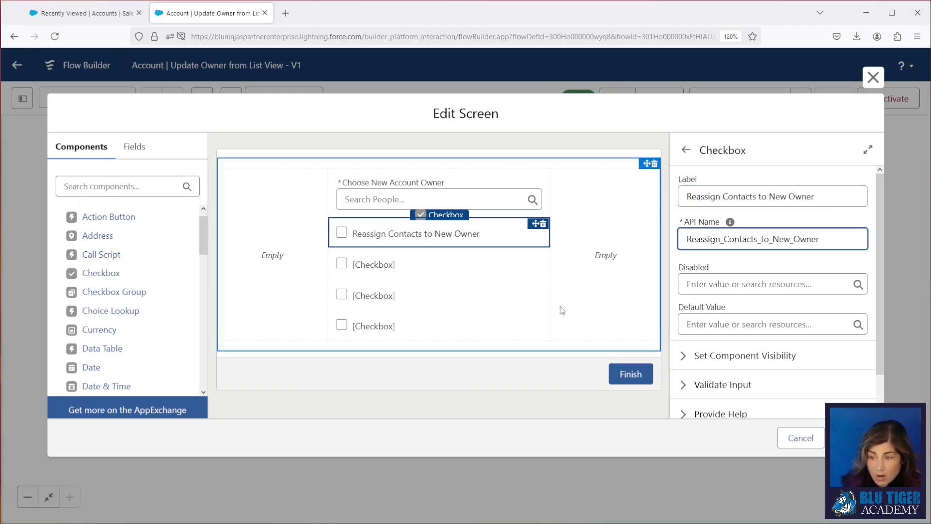
Label the second checkbox "Reassign Open Tasks to New Owner" with the API name derived from it.
{"action": "left_click", "coordinate": [417, 282]}
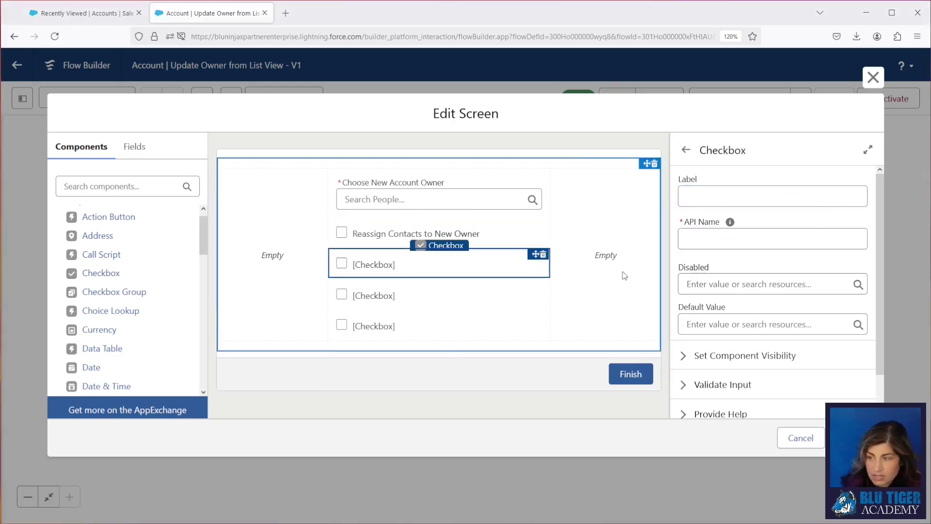
{"action": "left_click", "coordinate": [739, 191]}
{"action": "type", "text": "Reassign Open Tasks to New Owner"}
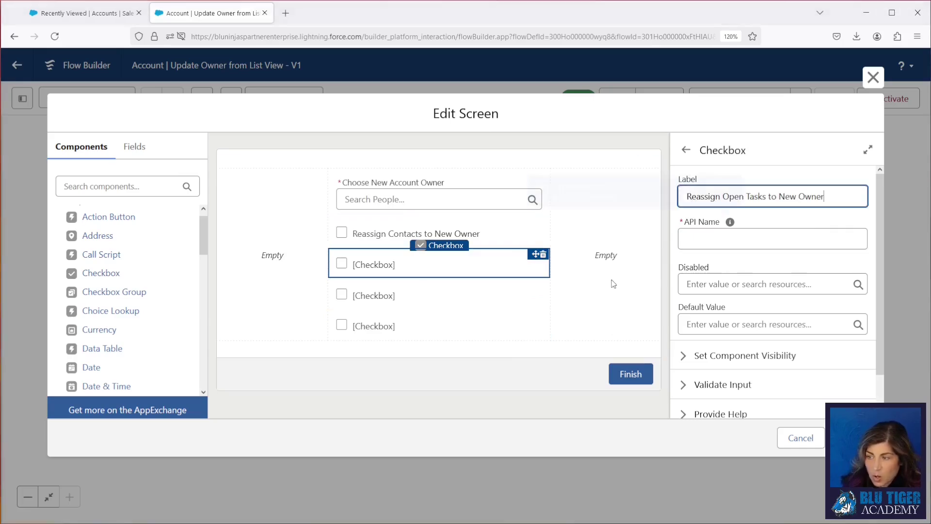
{"action": "key", "text": "Tab"}
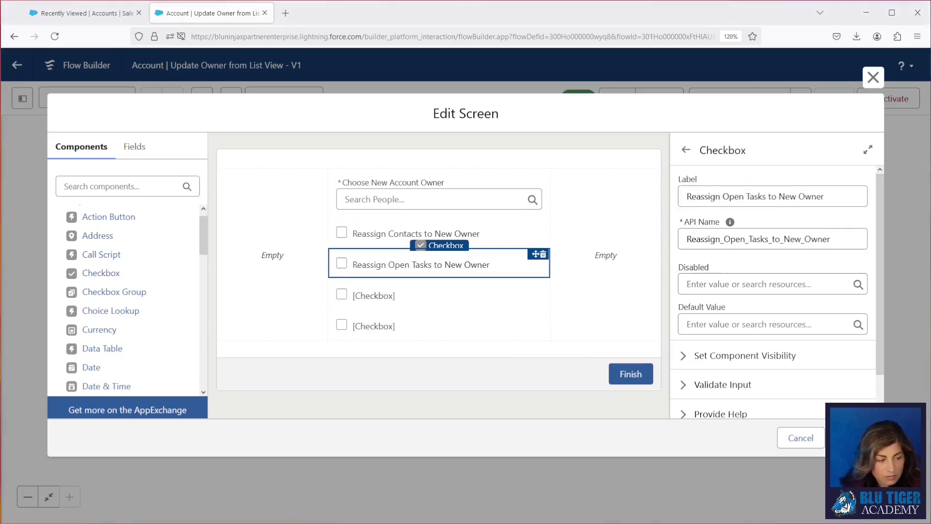
Label the third checkbox "Reassign Future Events to New Owner" with a matching API name.
{"action": "left_click", "coordinate": [398, 295]}
{"action": "left_click", "coordinate": [703, 204]}
{"action": "type", "text": "Reassign Future Events to New Owner"}
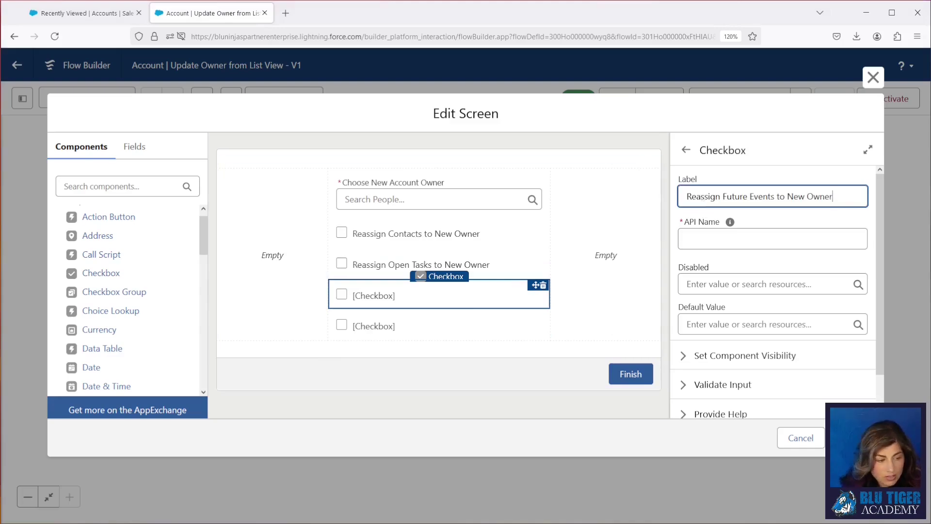
{"action": "key", "text": "Tab"}
Label the fourth checkbox "Reassign Open Opportunities to New Owner" with its matching API name, and finish editing the screen.
{"action": "left_click", "coordinate": [374, 326]}
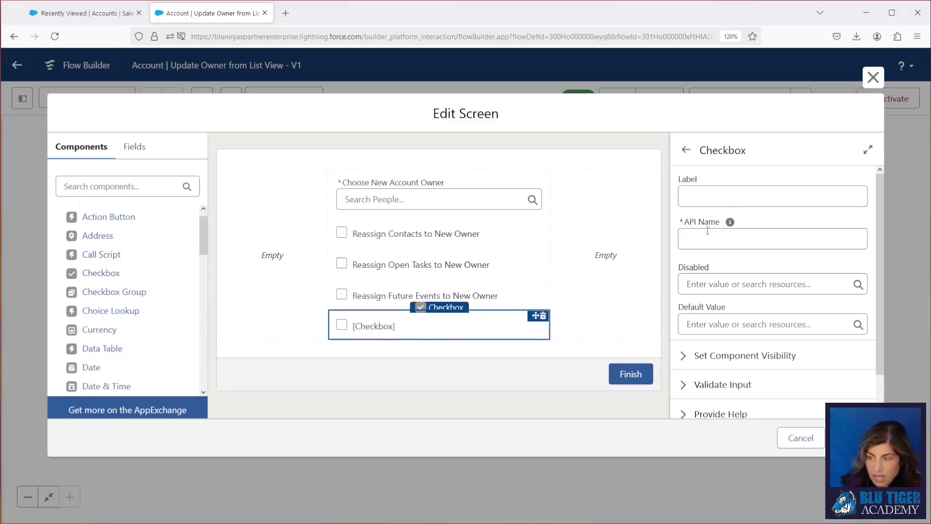
{"action": "left_click", "coordinate": [768, 192]}
{"action": "type", "text": "Reassign Open Opportunities to New Owner"}
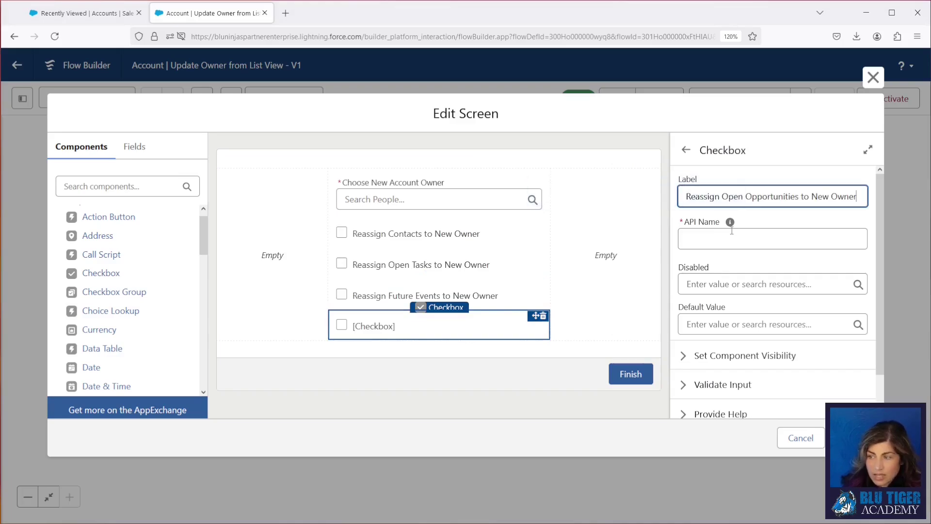
{"action": "left_click", "coordinate": [728, 236]}
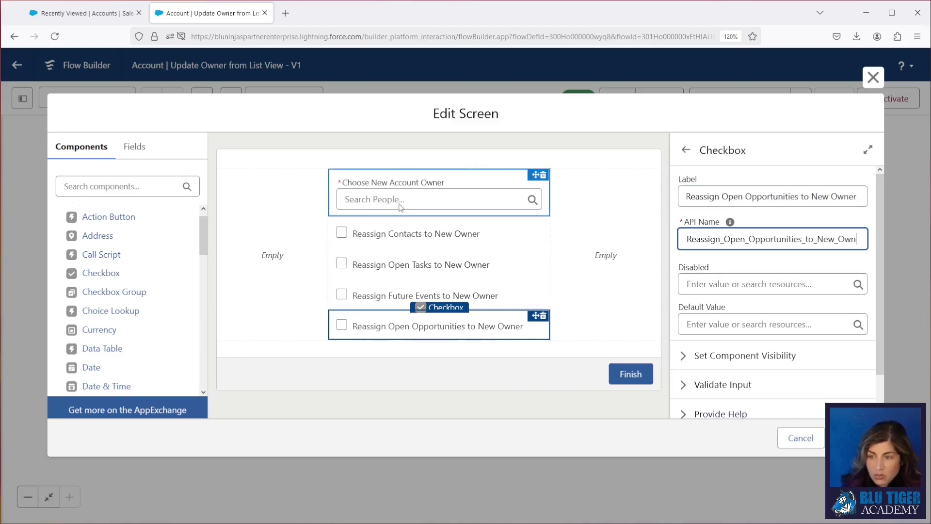
{"action": "left_click", "coordinate": [478, 209]}
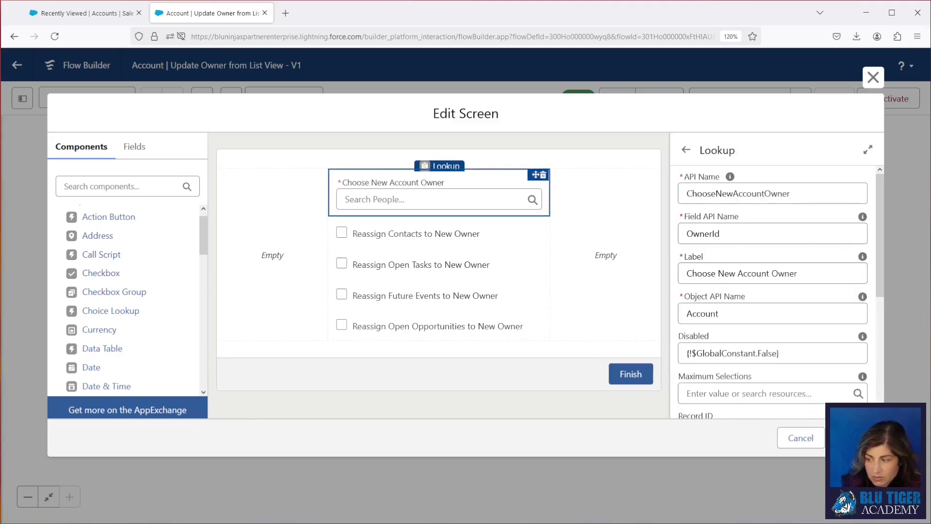
{"action": "key", "text": "Escape"}
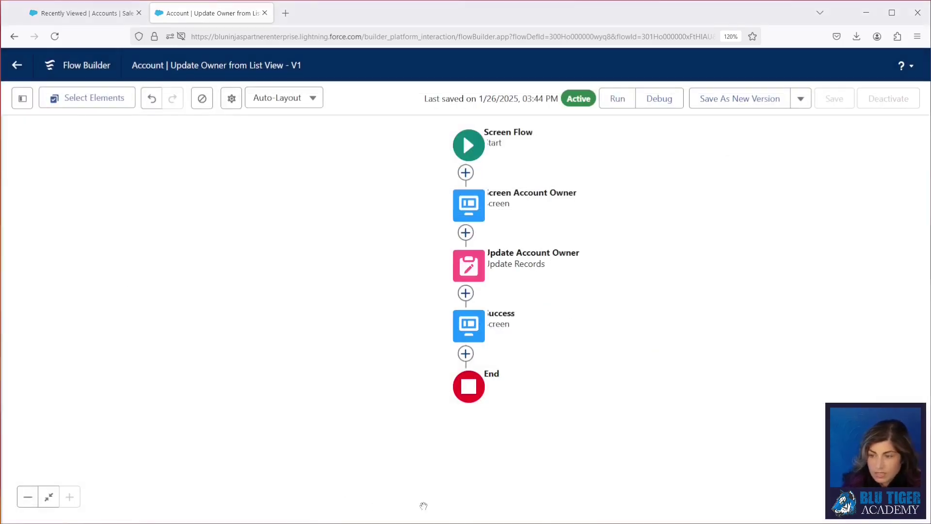
Add a Decision element after Update Account Owner, labelled "Reassign related Contacts to New Owner".
{"action": "left_click", "coordinate": [466, 293]}
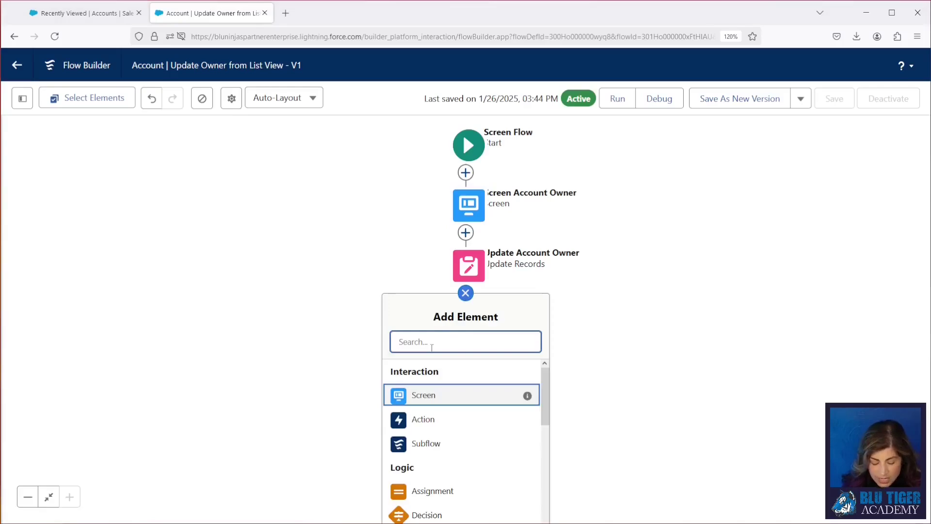
{"action": "type", "text": "dec"}
{"action": "left_click", "coordinate": [432, 371]}
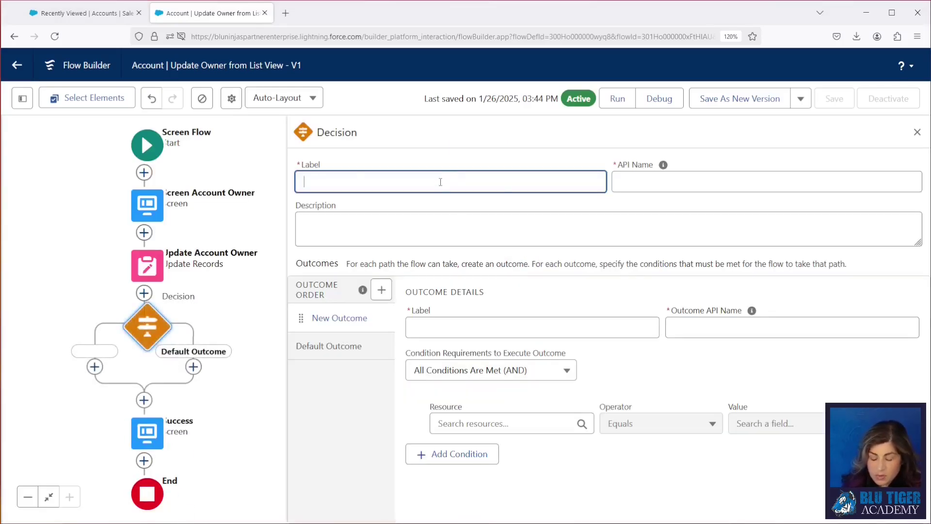
{"action": "type", "text": "Reassign related Contacts to New Owner"}
{"action": "left_click", "coordinate": [667, 181]}
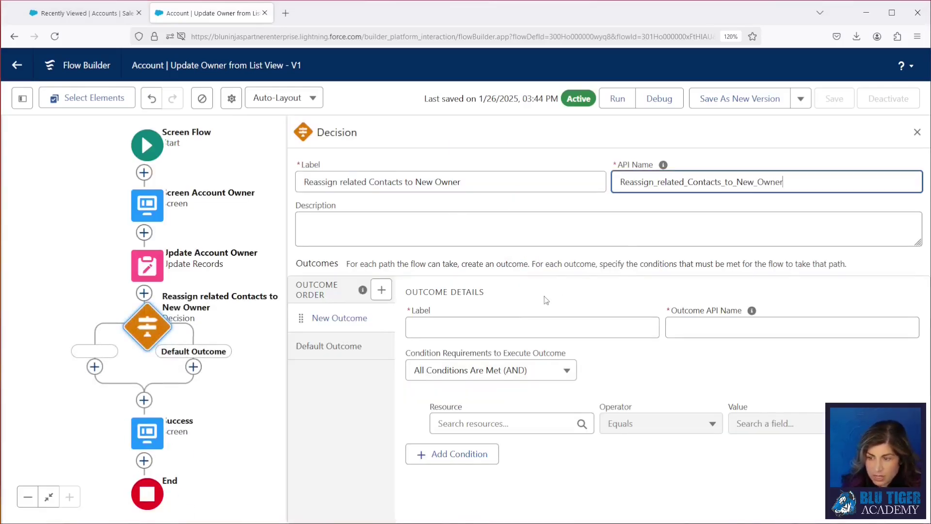
Label the decision's first outcome "Yes" and set its API name to YesReassignContact.
{"action": "left_click", "coordinate": [499, 328]}
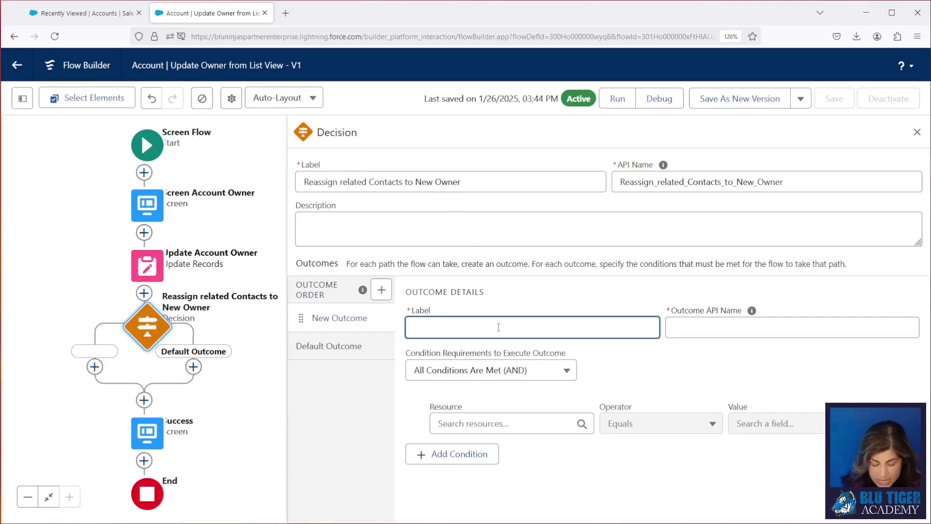
{"action": "type", "text": "Yes"}
{"action": "key", "text": "Tab"}
{"action": "key", "text": "Tab"}
{"action": "type", "text": "ReassignContact"}
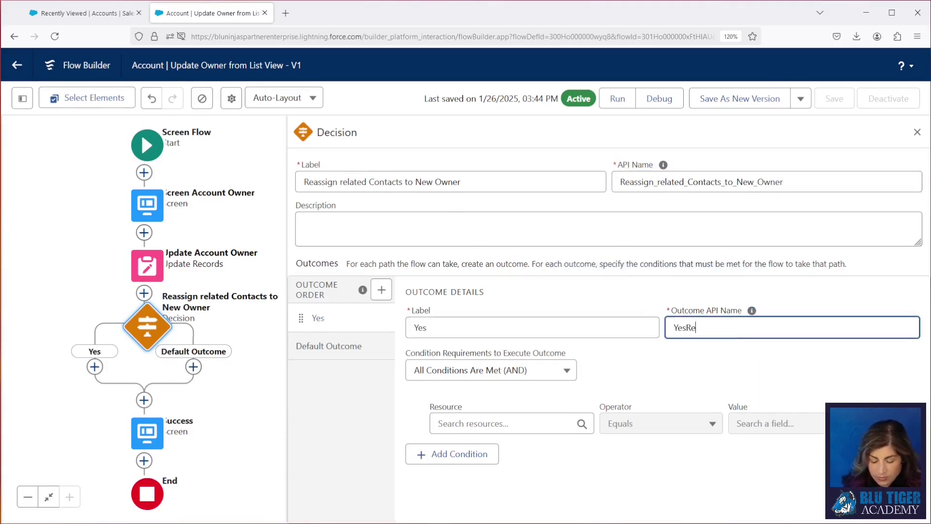
Set the Yes outcome's condition to the Reassign Contacts to New Owner checkbox Equals True.
{"action": "left_click", "coordinate": [508, 425]}
{"action": "left_click", "coordinate": [524, 493]}
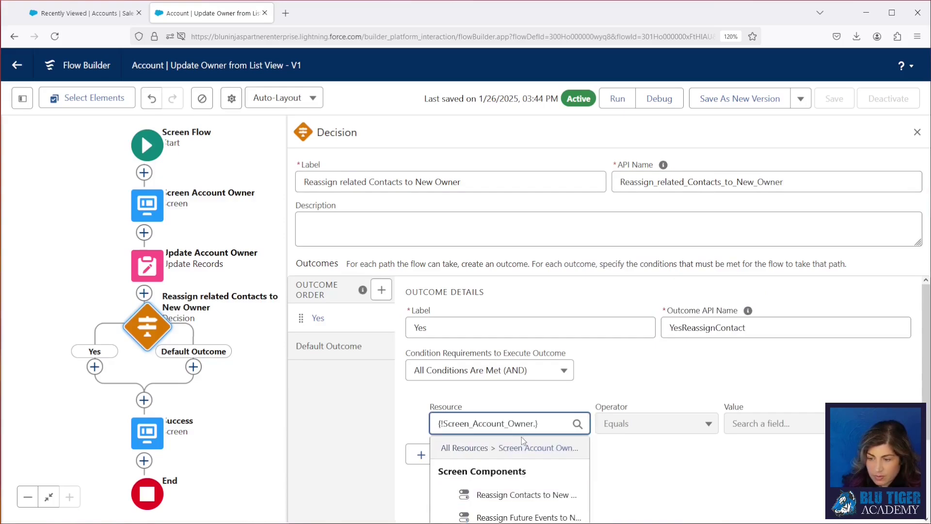
{"action": "left_click", "coordinate": [486, 396]}
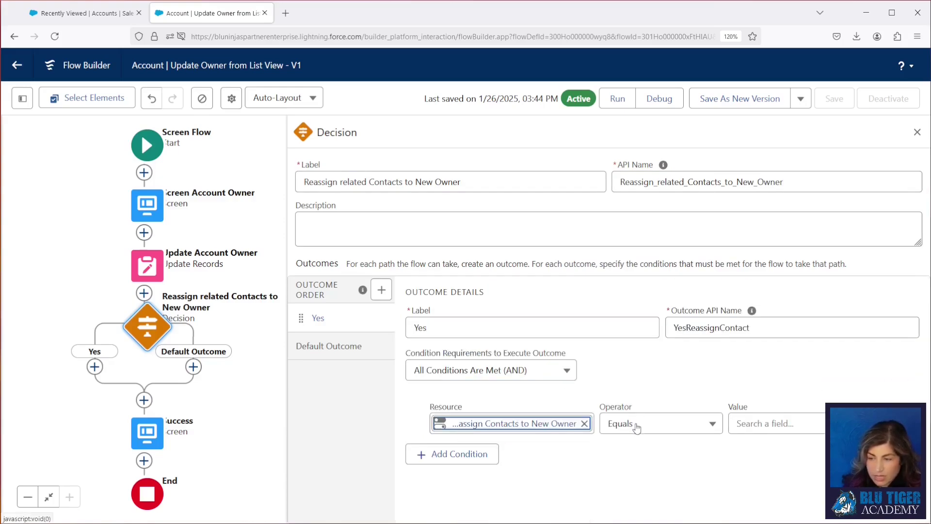
{"action": "left_click", "coordinate": [767, 424]}
{"action": "type", "text": "true"}
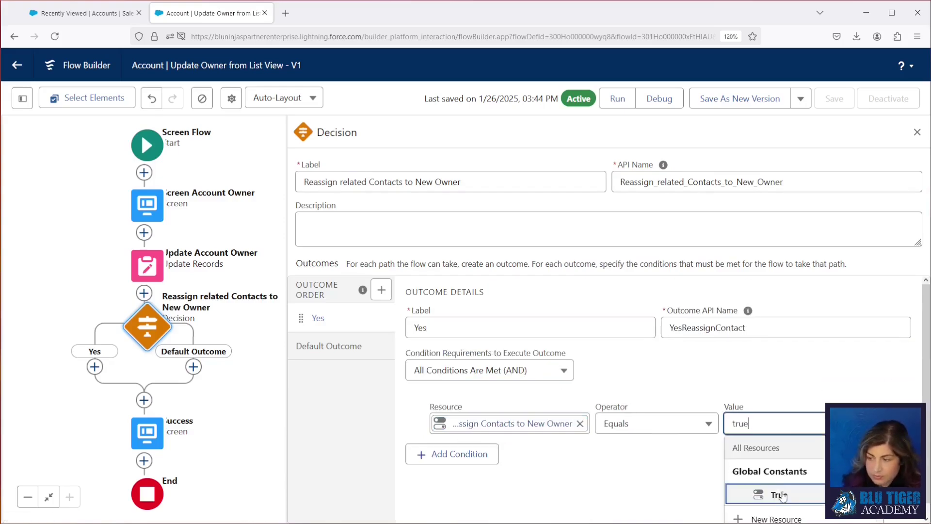
{"action": "left_click", "coordinate": [782, 495]}
Rename the decision's default outcome to "No" and return to the Yes outcome.
{"action": "left_click", "coordinate": [329, 346]}
{"action": "type", "text": "No"}
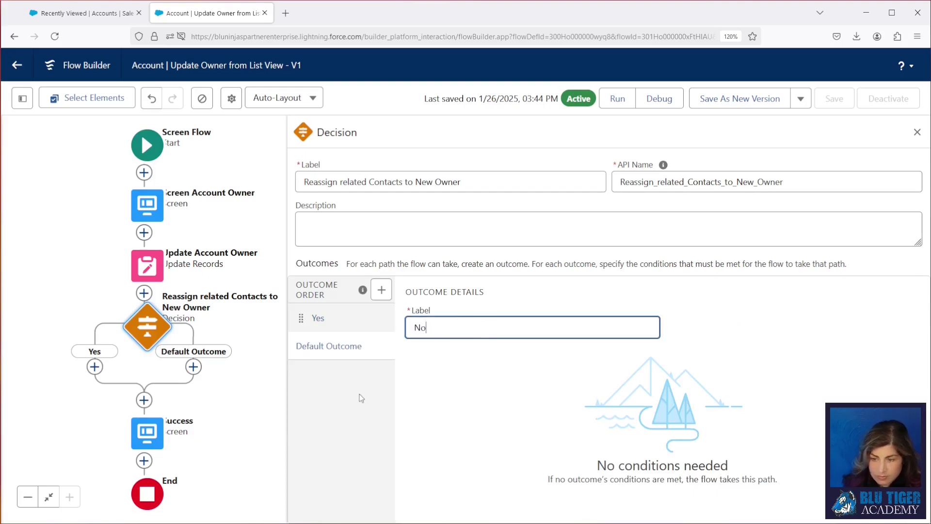
{"action": "left_click", "coordinate": [318, 317]}
Add a Get Records element labelled "Get Contacts" on the contact reassignment decision's Yes path, retrieving the Contact object.
{"action": "left_click_drag", "start_coordinate": [139, 361], "coordinate": [122, 335]}
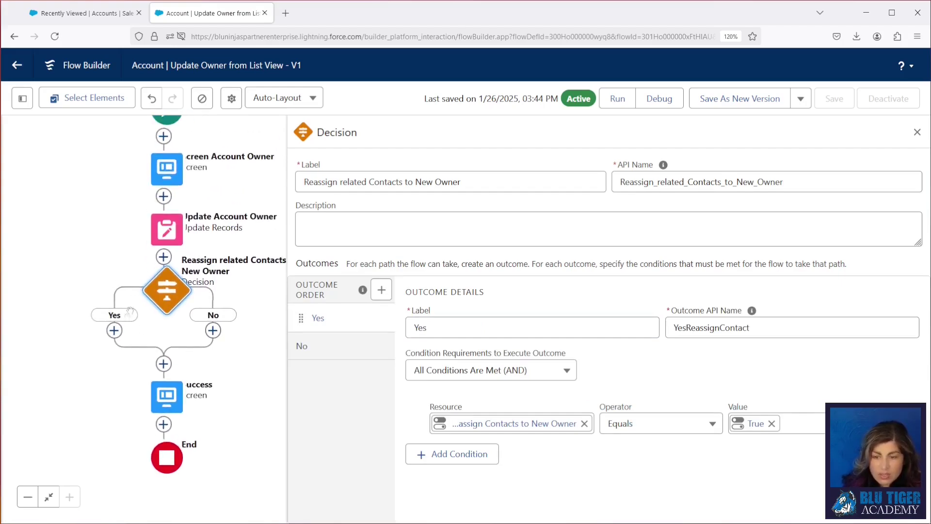
{"action": "left_click", "coordinate": [114, 332]}
{"action": "type", "text": "get"}
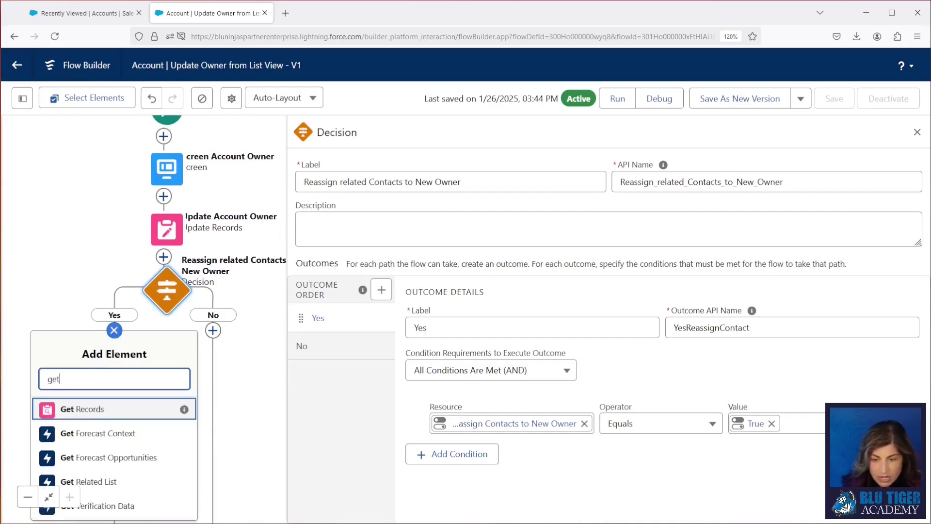
{"action": "left_click", "coordinate": [83, 409]}
{"action": "type", "text": "Get C"}
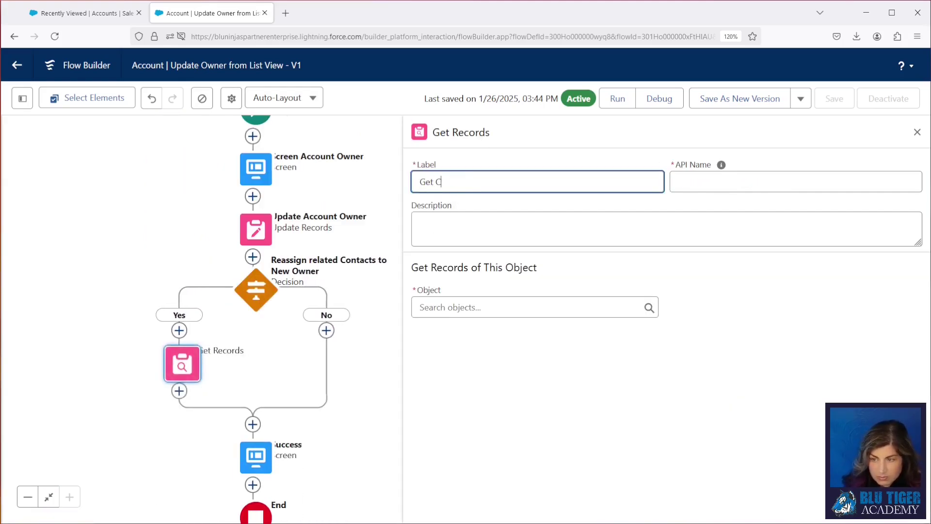
{"action": "type", "text": "ontacts"}
{"action": "key", "text": "Tab"}
{"action": "left_click", "coordinate": [456, 293]}
{"action": "type", "text": "Contact"}
{"action": "left_click", "coordinate": [482, 333]}
Filter the Get Contacts records with the condition AccountId In the ids variable.
{"action": "scroll", "coordinate": [480, 339], "scroll_direction": "down", "scroll_amount": 3}
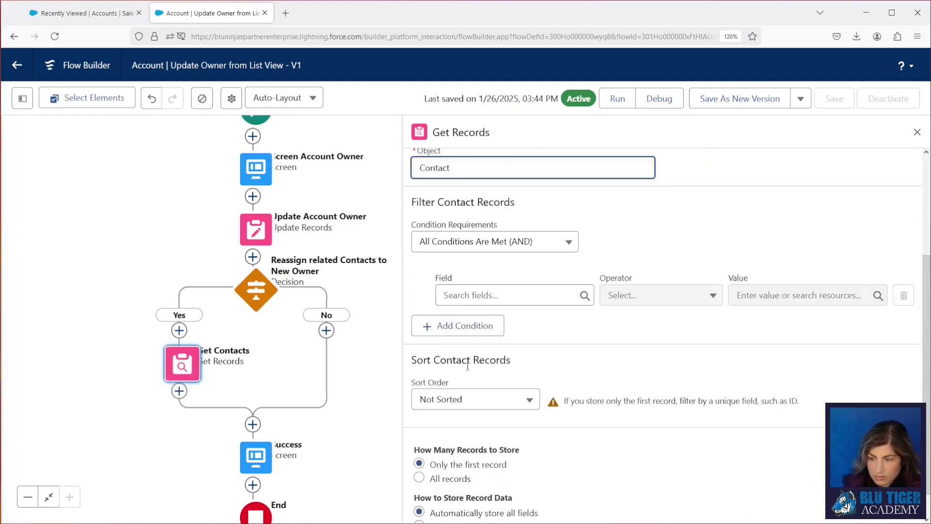
{"action": "left_click", "coordinate": [462, 292]}
{"action": "left_click", "coordinate": [476, 271]}
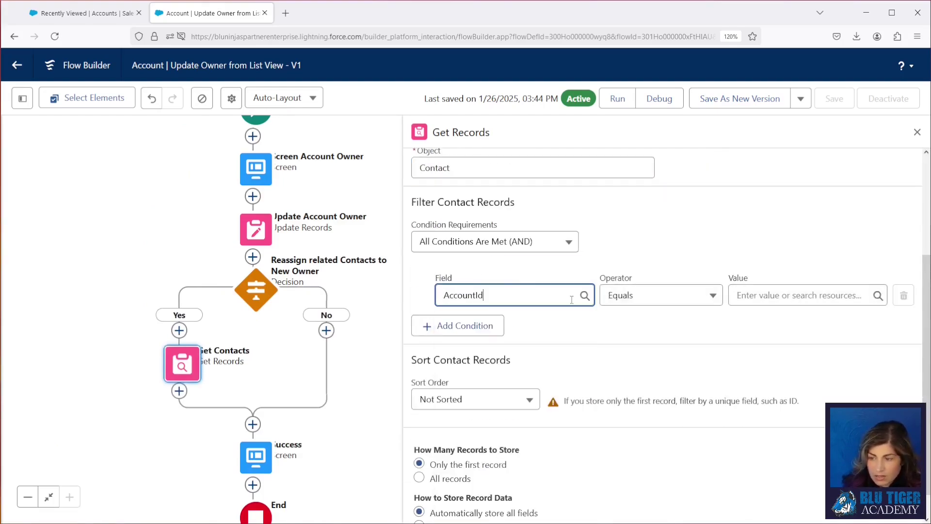
{"action": "left_click", "coordinate": [668, 298]}
{"action": "left_click", "coordinate": [663, 455]}
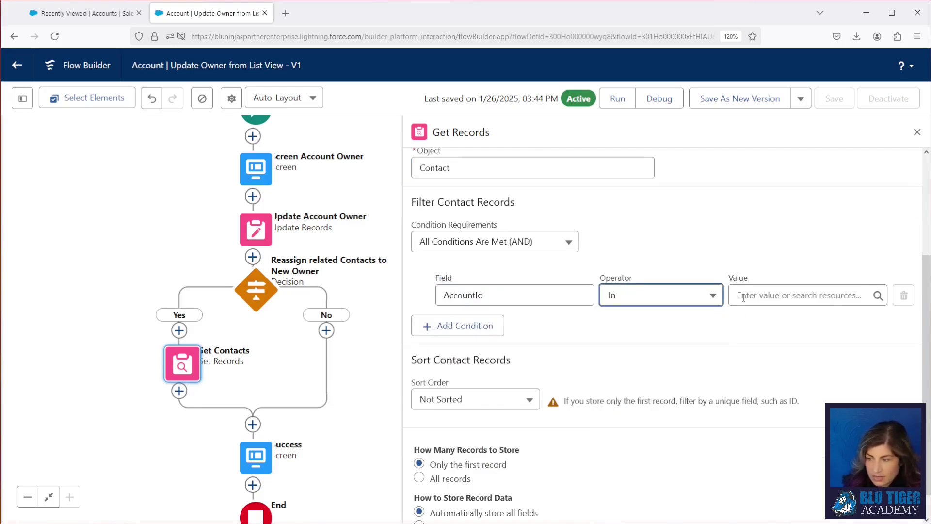
{"action": "left_click", "coordinate": [743, 298]}
{"action": "left_click", "coordinate": [764, 315]}
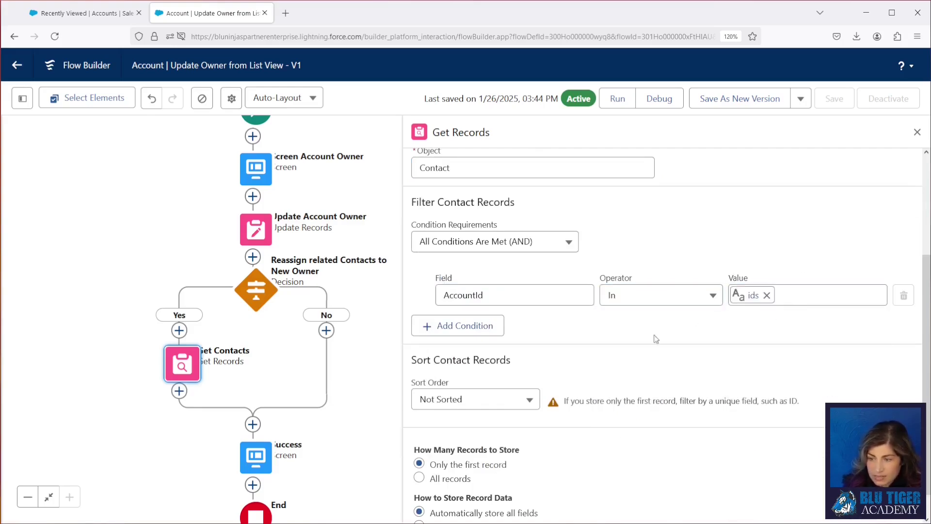
Set Get Contacts to store record data with "Choose fields and let Salesforce do the rest".
{"action": "scroll", "coordinate": [619, 346], "scroll_direction": "down", "scroll_amount": 1}
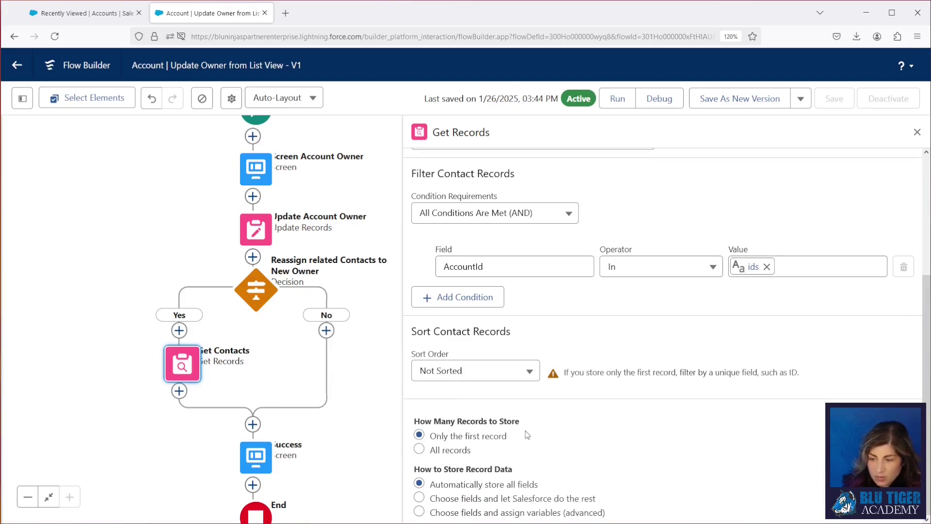
{"action": "left_click", "coordinate": [420, 498]}
{"action": "scroll", "coordinate": [456, 466], "scroll_direction": "down", "scroll_amount": 5}
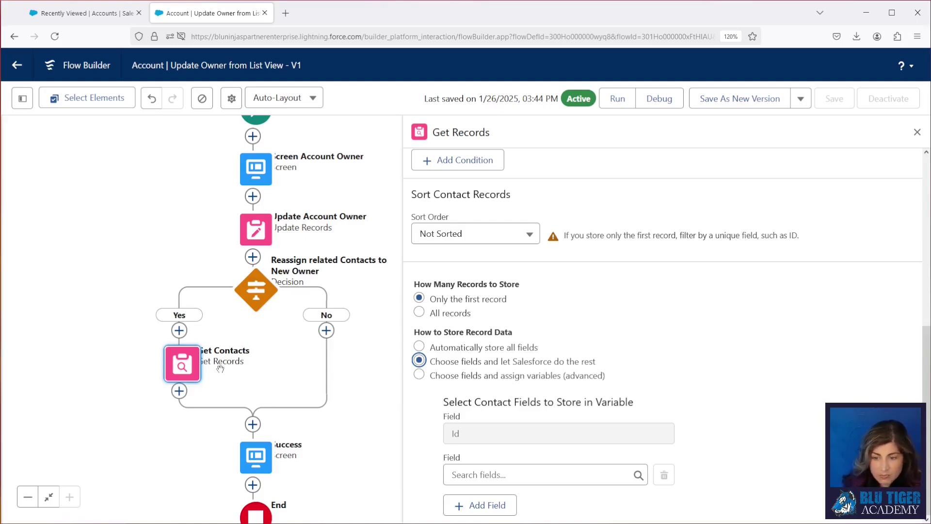
Add a Decision element after Get Contacts, labelled "Related Contacts Exist?".
{"action": "left_click", "coordinate": [179, 391]}
{"action": "type", "text": "dec"}
{"action": "key", "text": "Return"}
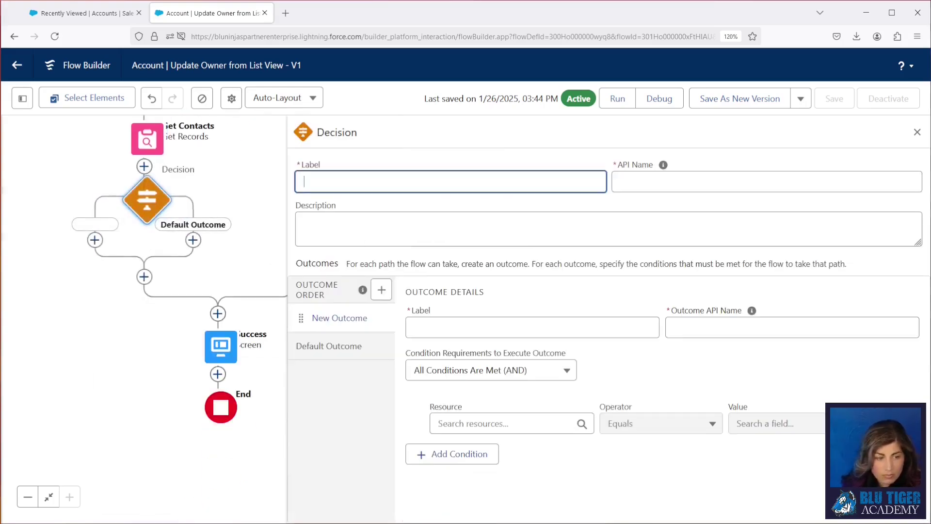
{"action": "left_click", "coordinate": [316, 179]}
{"action": "type", "text": "Related Contacts Exist?"}
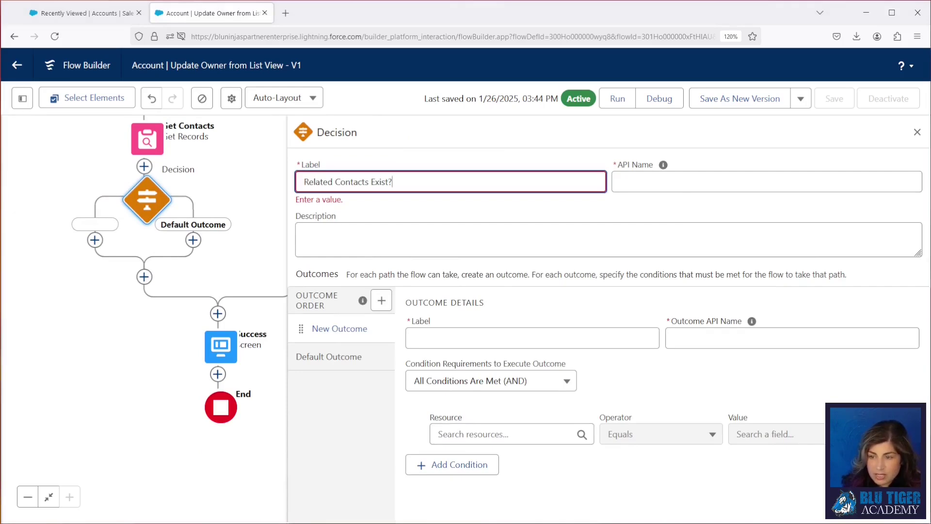
{"action": "key", "text": "Tab"}
Label the new decision's first outcome "Yes" and set its API name to YesRelatedContactsExist.
{"action": "left_click", "coordinate": [421, 333]}
{"action": "type", "text": "Yes"}
{"action": "key", "text": "Tab"}
{"action": "key", "text": "Tab"}
{"action": "type", "text": "YesRelatedContactsExist"}
Set the Yes outcome's condition to Contact from Get Contacts Is Null False, and rename the default outcome to "No".
{"action": "left_click", "coordinate": [485, 424]}
{"action": "type", "text": "get"}
{"action": "left_click_drag", "start_coordinate": [655, 476], "coordinate": [625, 392]}
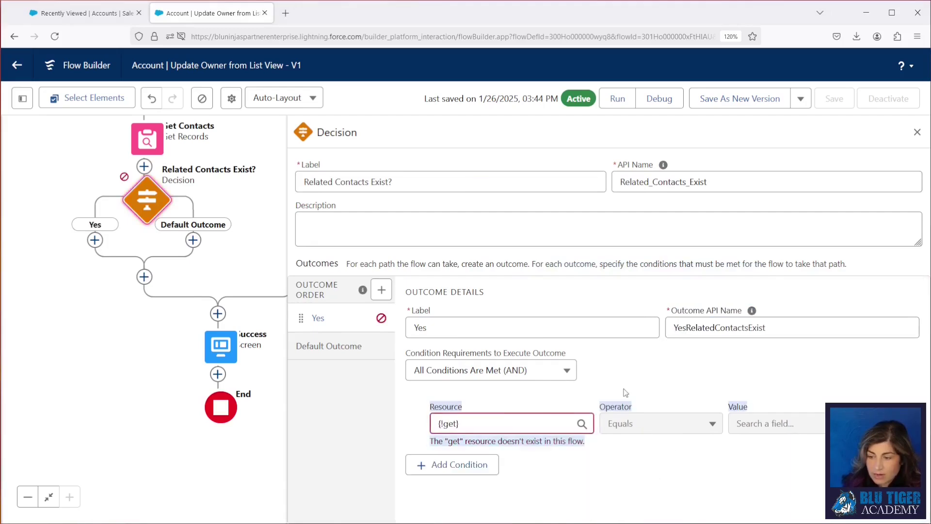
{"action": "left_click", "coordinate": [511, 418]}
{"action": "left_click", "coordinate": [515, 485]}
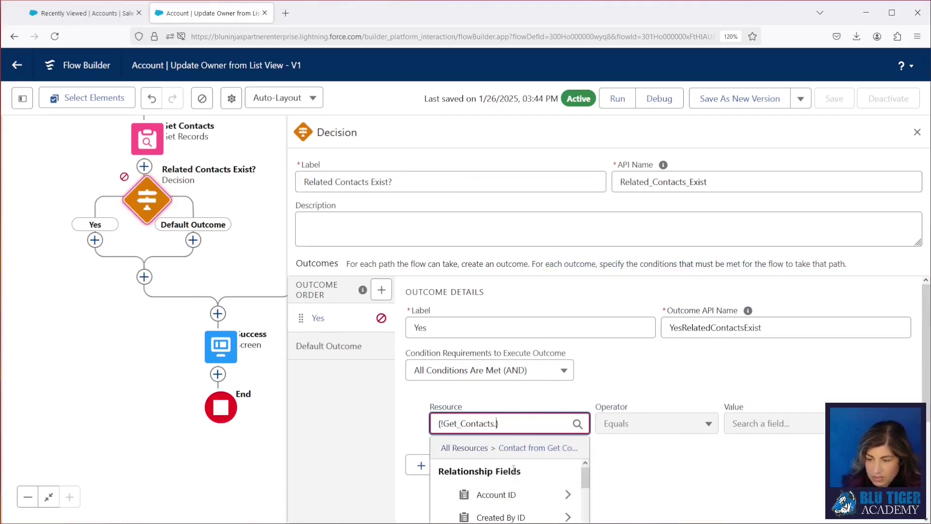
{"action": "left_click", "coordinate": [638, 379]}
{"action": "left_click", "coordinate": [649, 433]}
{"action": "left_click", "coordinate": [631, 351]}
{"action": "left_click", "coordinate": [757, 423]}
{"action": "type", "text": "false"}
{"action": "left_click", "coordinate": [771, 491]}
{"action": "left_click", "coordinate": [329, 346]}
{"action": "type", "text": "No"}
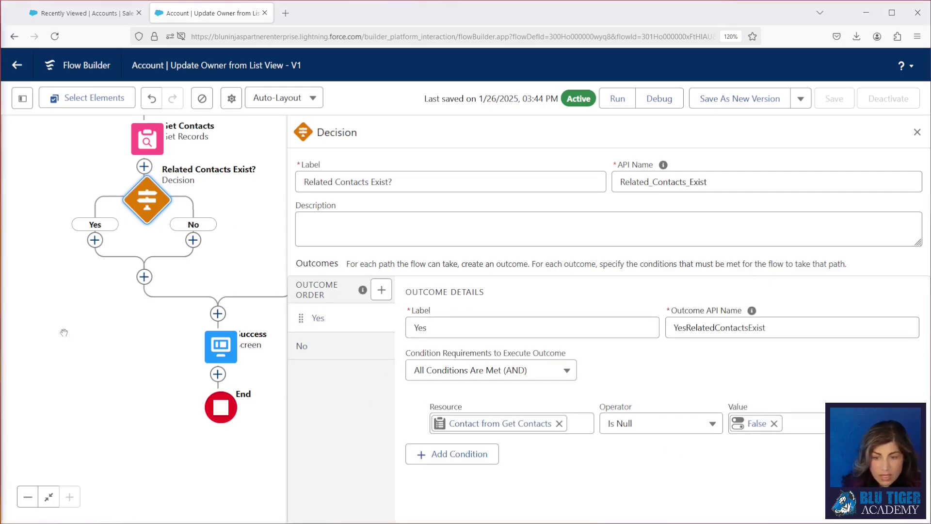
Add an Update Records element labelled "Update Related Contacts" on the Yes path of Related Contacts Exist?
{"action": "left_click", "coordinate": [95, 239]}
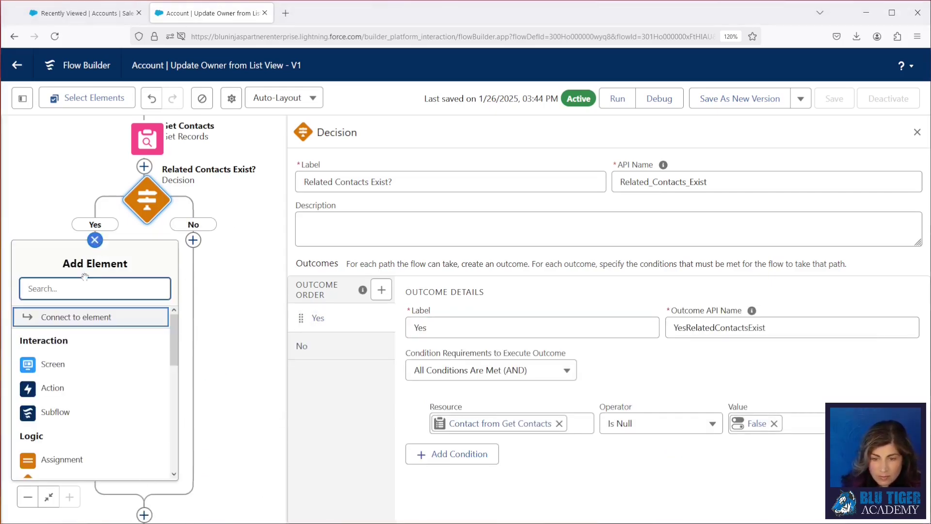
{"action": "type", "text": "updat"}
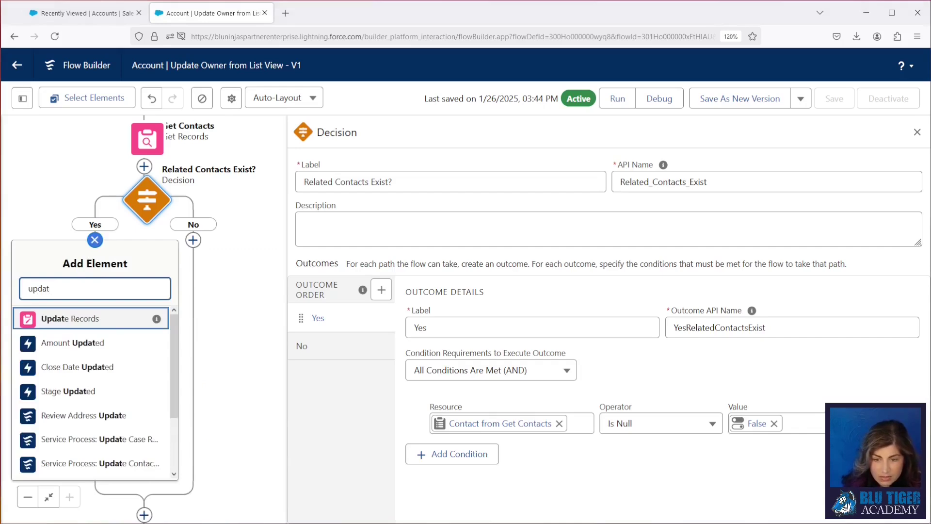
{"action": "left_click", "coordinate": [70, 318]}
{"action": "type", "text": "Update"}
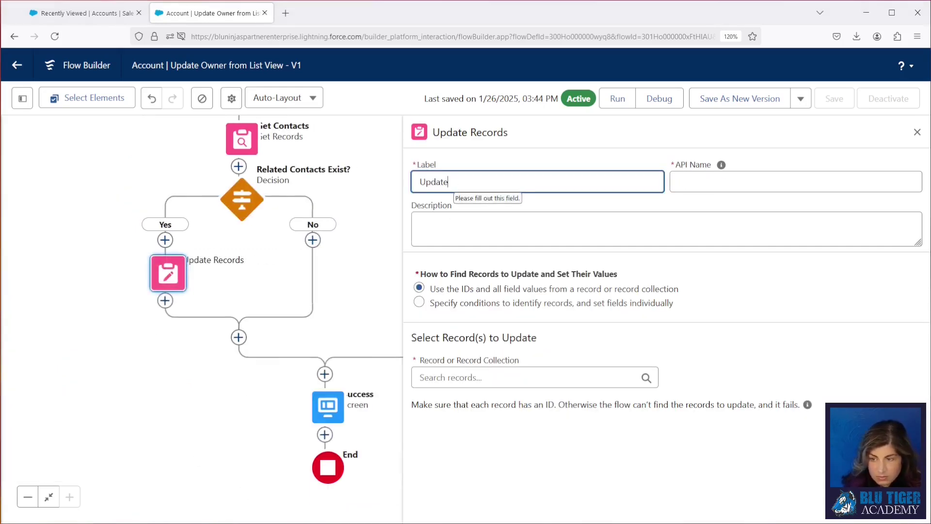
{"action": "type", "text": " Related Contacts"}
{"action": "left_click", "coordinate": [721, 164]}
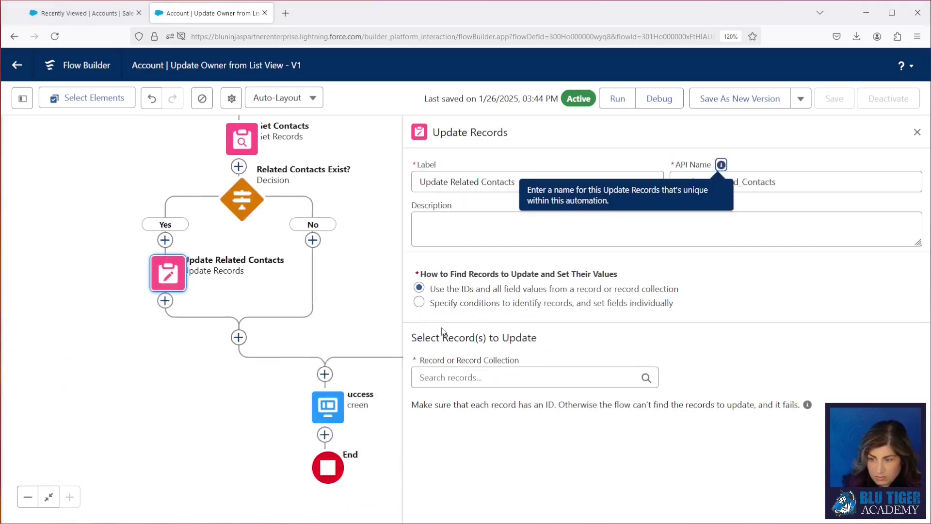
Set Update Related Contacts to identify records by specified conditions, with Contact as the object.
{"action": "left_click", "coordinate": [419, 302]}
{"action": "left_click", "coordinate": [485, 378]}
{"action": "type", "text": "conta"}
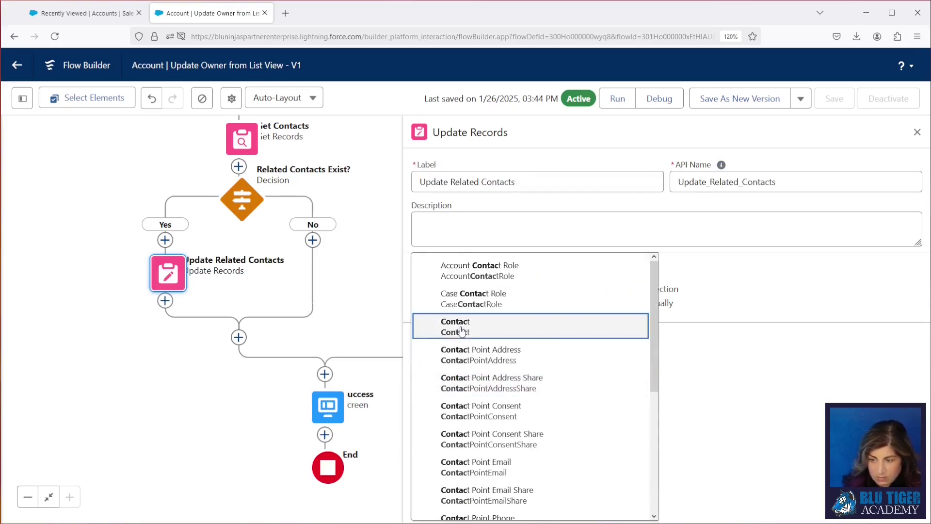
{"action": "left_click", "coordinate": [455, 326]}
{"action": "left_click_drag", "start_coordinate": [599, 440], "coordinate": [587, 332]}
Filter the contacts in Update Related Contacts with the condition AccountId In the ids variable.
{"action": "scroll", "coordinate": [533, 339], "scroll_direction": "down", "scroll_amount": 3}
{"action": "left_click", "coordinate": [468, 371]}
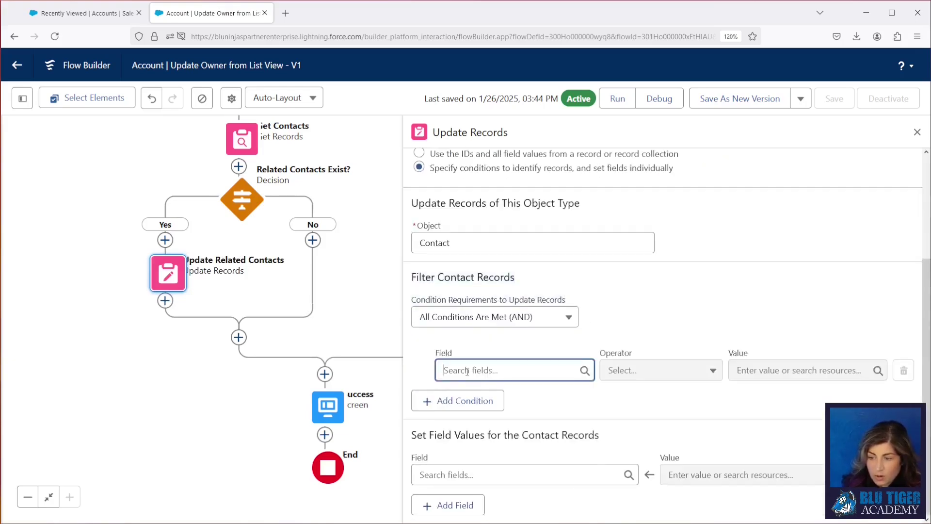
{"action": "left_click", "coordinate": [480, 267]}
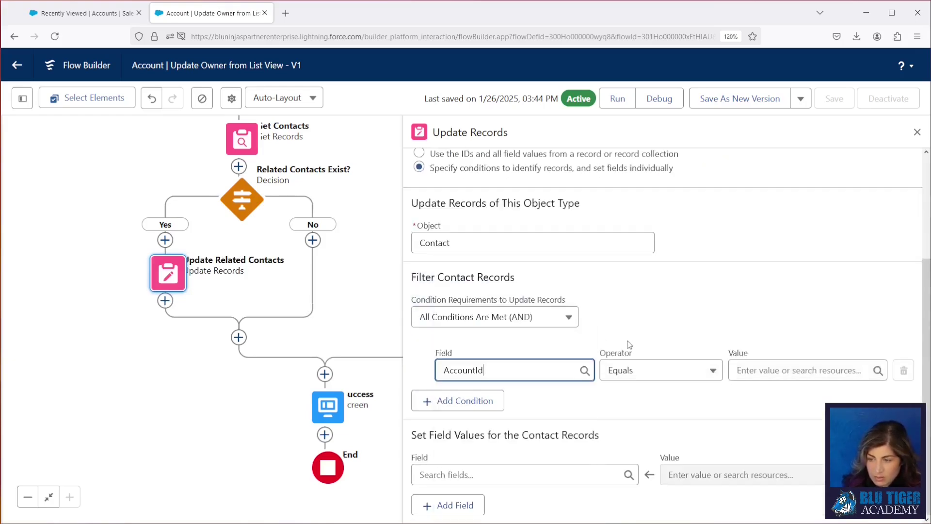
{"action": "left_click", "coordinate": [634, 378]}
{"action": "left_click", "coordinate": [656, 321]}
{"action": "left_click", "coordinate": [751, 372]}
{"action": "type", "text": "{!ids}"}
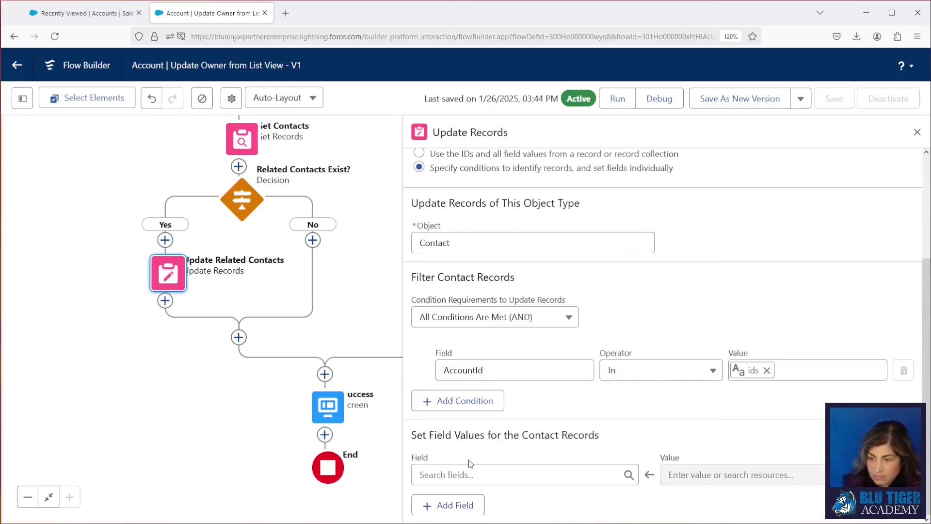
Set the contacts' OwnerId field to the Record ID of the ChooseNewAccountOwner lookup.
{"action": "left_click", "coordinate": [450, 474]}
{"action": "type", "text": "owner"}
{"action": "key", "text": "Down"}
{"action": "key", "text": "Return"}
{"action": "left_click", "coordinate": [727, 474]}
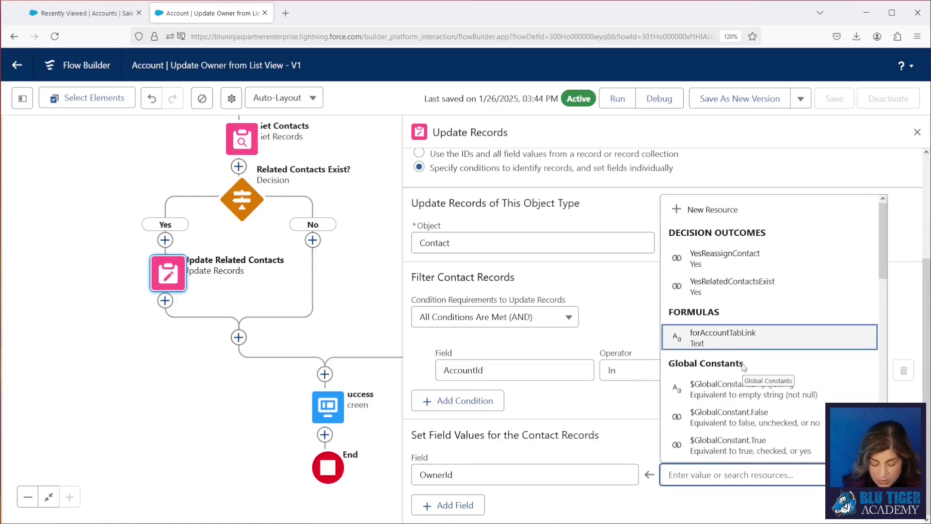
{"action": "type", "text": "own"}
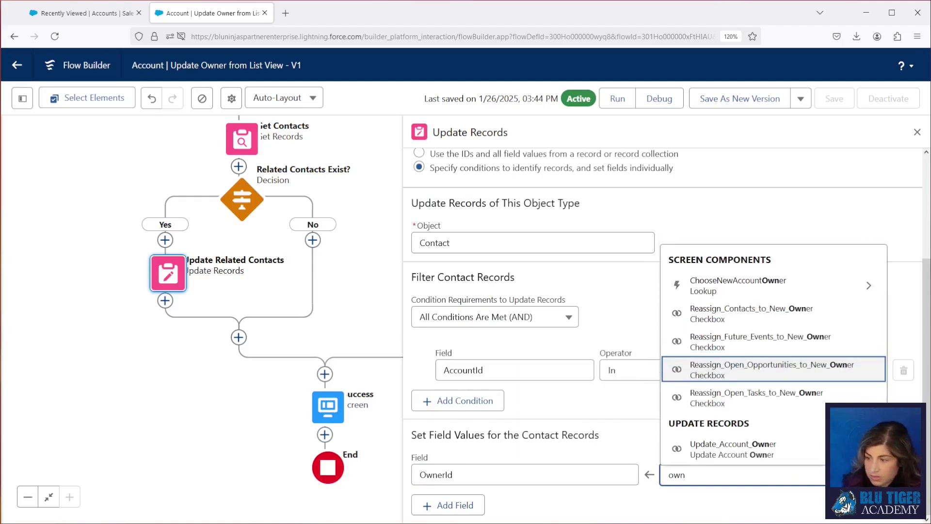
{"action": "left_click", "coordinate": [704, 290]}
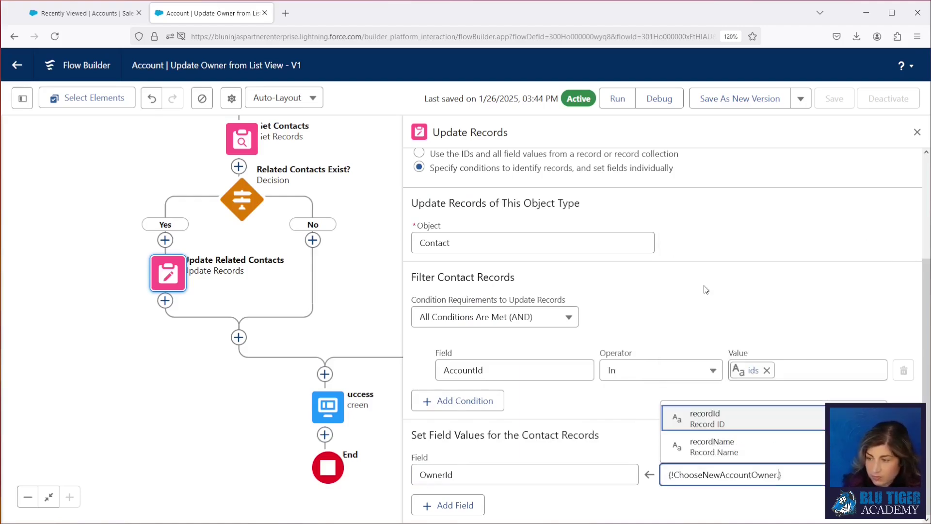
{"action": "left_click", "coordinate": [712, 419]}
{"action": "left_click_drag", "start_coordinate": [348, 222], "coordinate": [253, 350]}
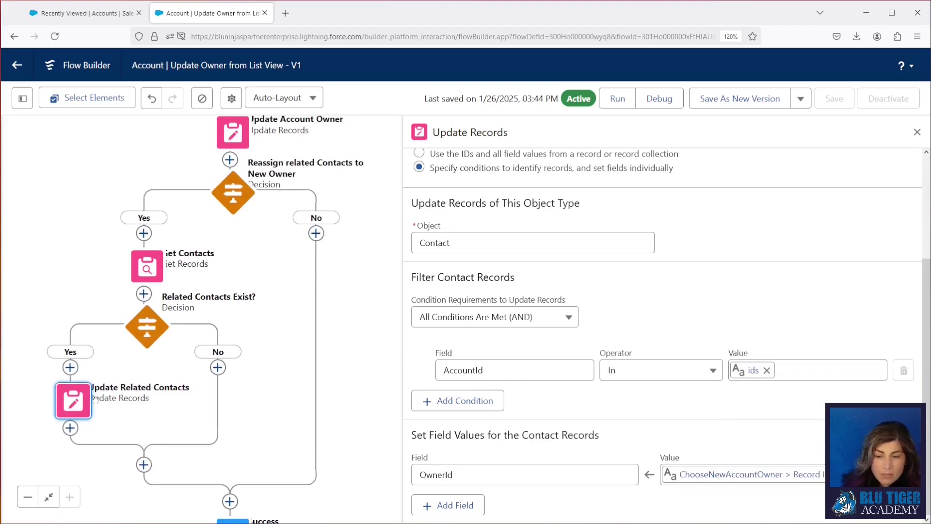
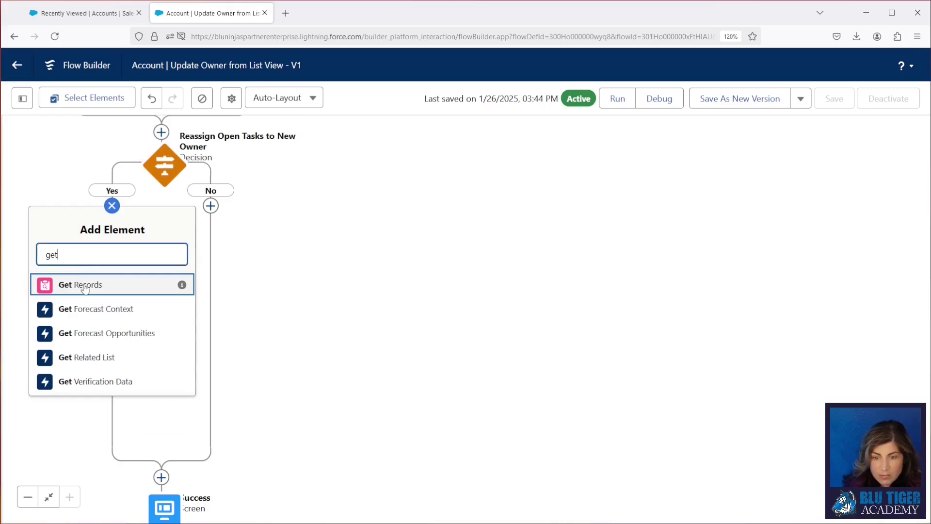
Add a Get Records element labelled "Get Related Open Tasks" on the open tasks decision's Yes path, retrieving the Task object.
{"action": "left_click", "coordinate": [85, 287]}
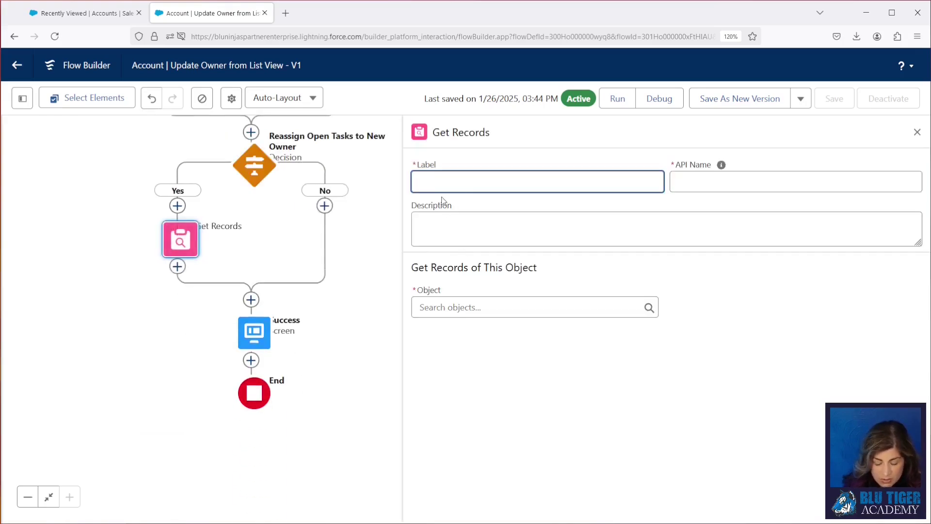
{"action": "type", "text": "Get Related Open Tasks"}
{"action": "left_click", "coordinate": [721, 164]}
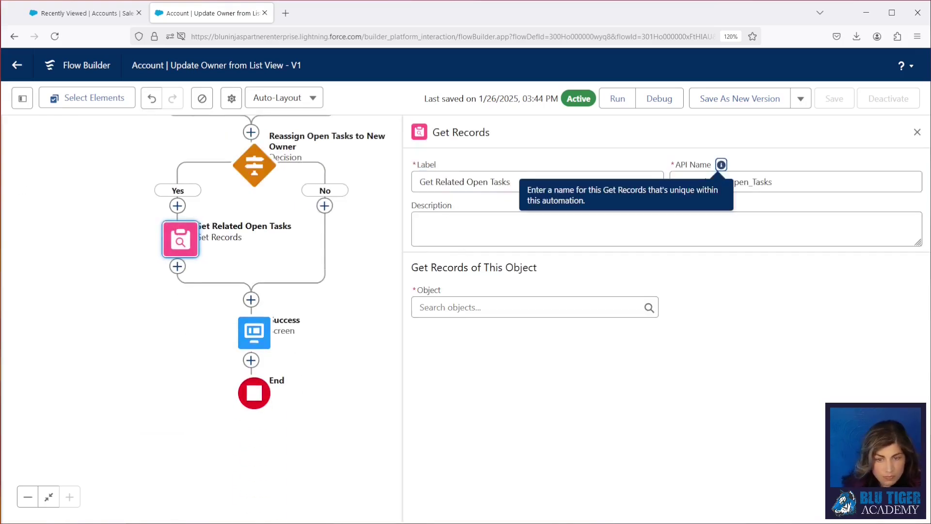
{"action": "left_click", "coordinate": [450, 308]}
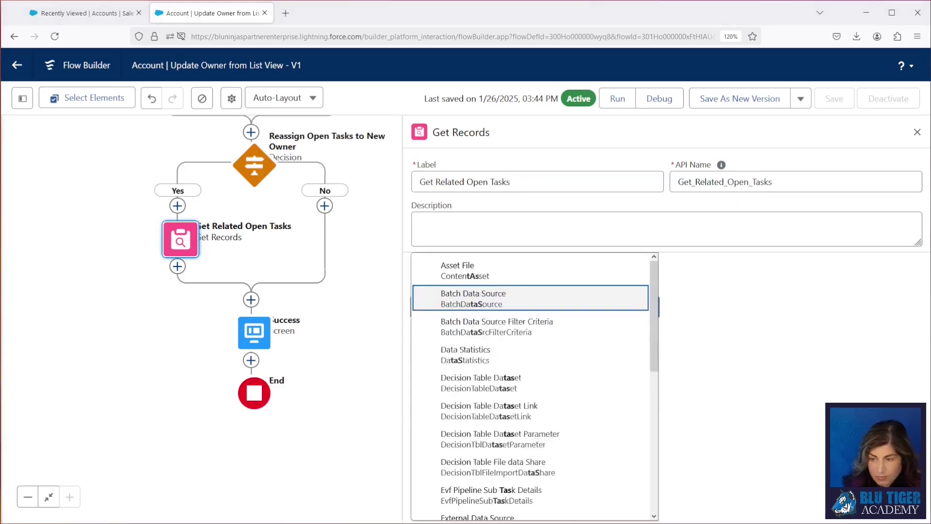
{"action": "type", "text": "task"}
{"action": "left_click", "coordinate": [473, 361]}
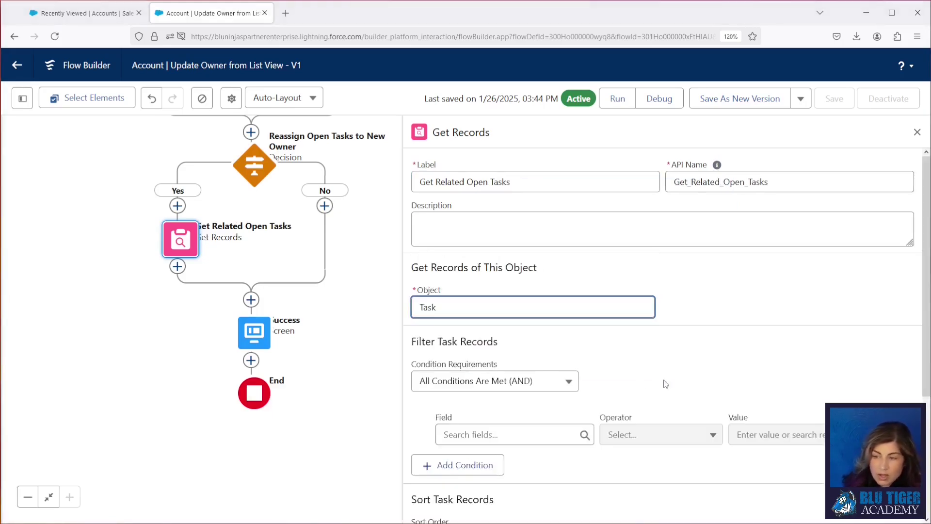
Pick AccountId as the field of the first filter condition in Get Related Open Tasks.
{"action": "scroll", "coordinate": [670, 384], "scroll_direction": "down", "scroll_amount": 3}
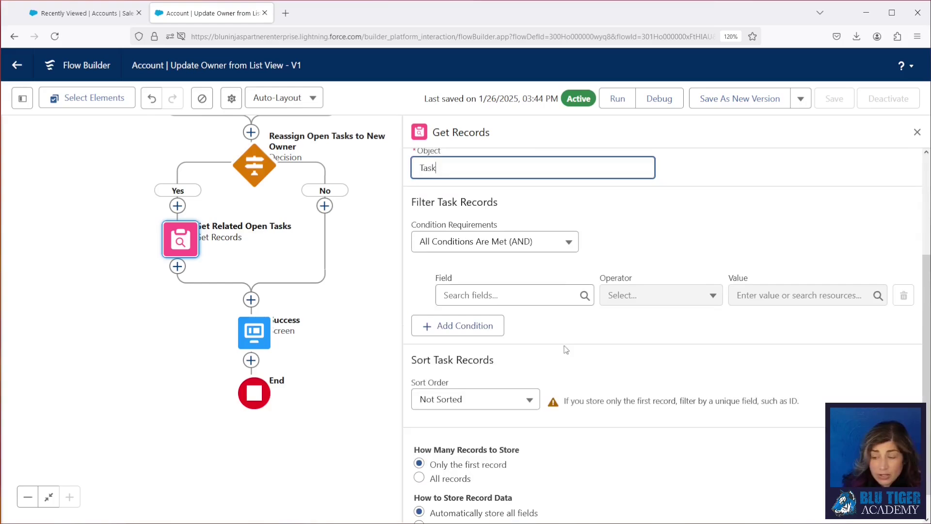
{"action": "left_click", "coordinate": [489, 303]}
{"action": "type", "text": "acc"}
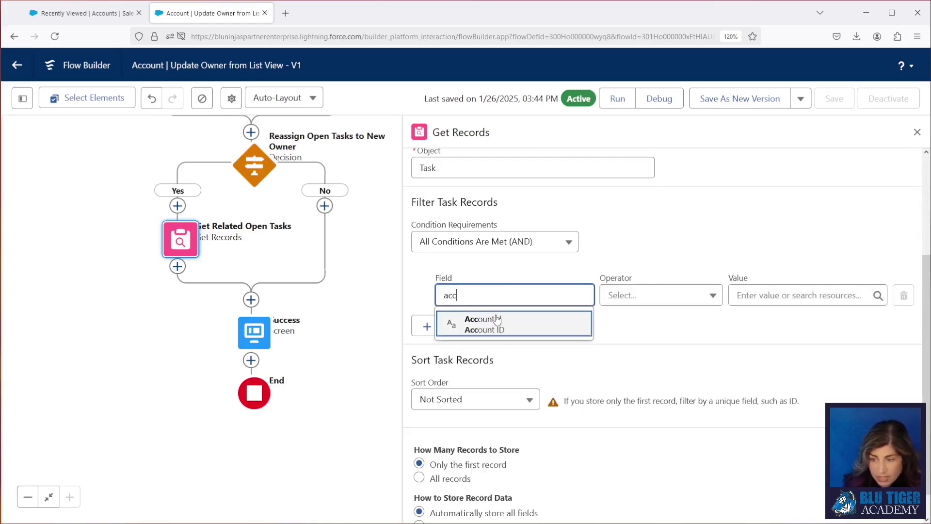
{"action": "left_click", "coordinate": [497, 319]}
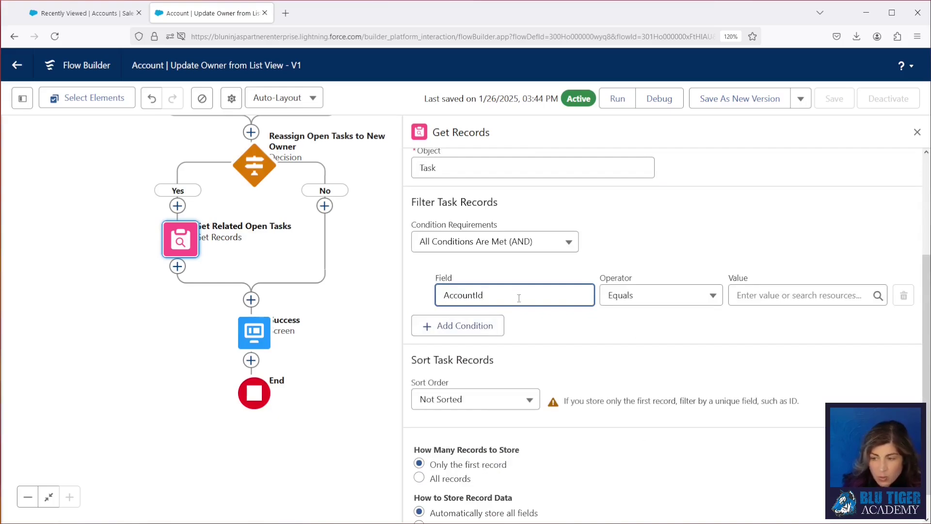
Clear the condition's field and examine the Task fields available for filtering, especially AccountId, WhatId and WhoId.
{"action": "left_click", "coordinate": [506, 298]}
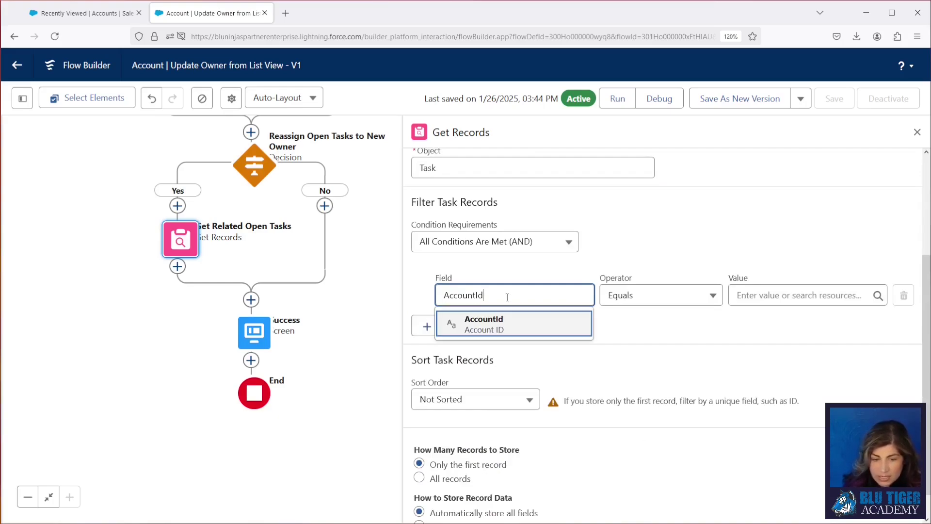
{"action": "key", "text": "BackSpace"}
{"action": "key", "text": "BackSpace"}
{"action": "key", "text": "BackSpace"}
{"action": "key", "text": "BackSpace"}
{"action": "key", "text": "BackSpace"}
{"action": "key", "text": "BackSpace"}
{"action": "key", "text": "BackSpace"}
{"action": "key", "text": "BackSpace"}
{"action": "key", "text": "BackSpace"}
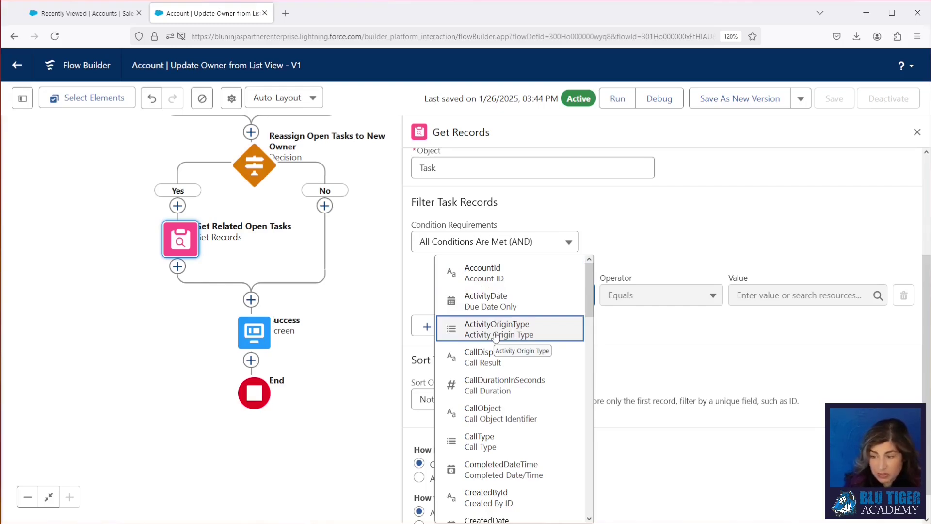
{"action": "scroll", "coordinate": [495, 335], "scroll_direction": "down", "scroll_amount": 10}
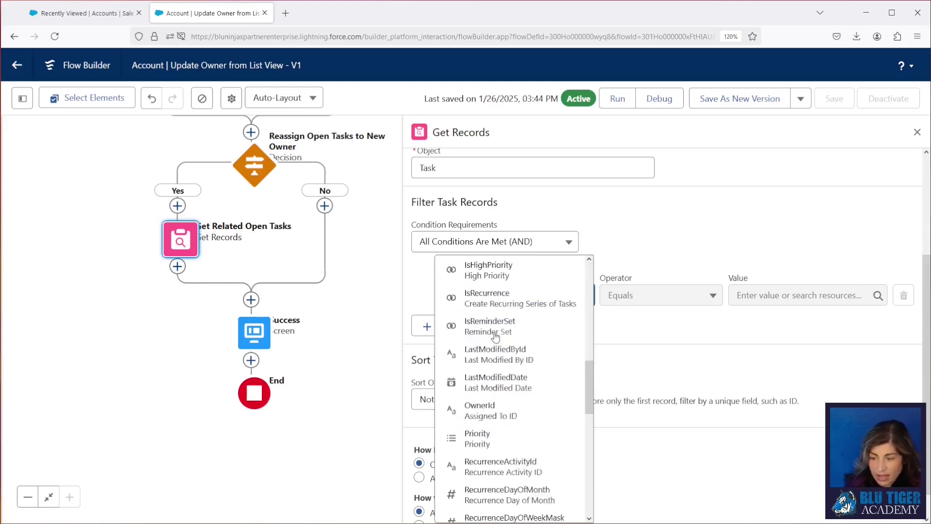
{"action": "scroll", "coordinate": [496, 336], "scroll_direction": "down", "scroll_amount": 5}
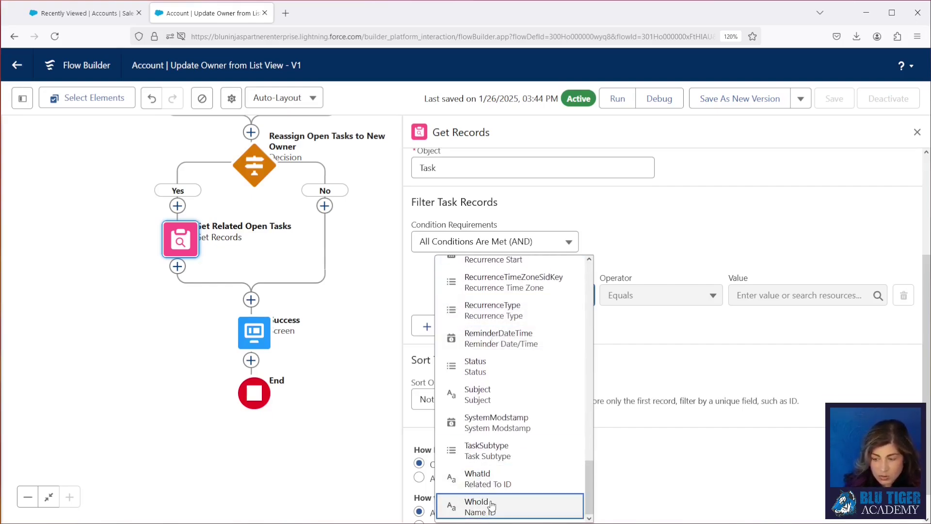
{"action": "scroll", "coordinate": [491, 506], "scroll_direction": "up", "scroll_amount": 10}
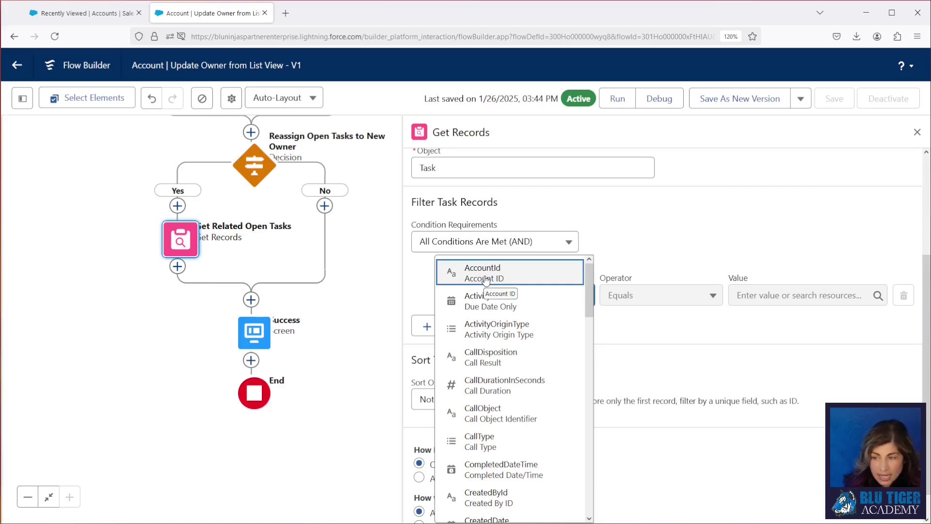
{"action": "scroll", "coordinate": [490, 417], "scroll_direction": "down", "scroll_amount": 10}
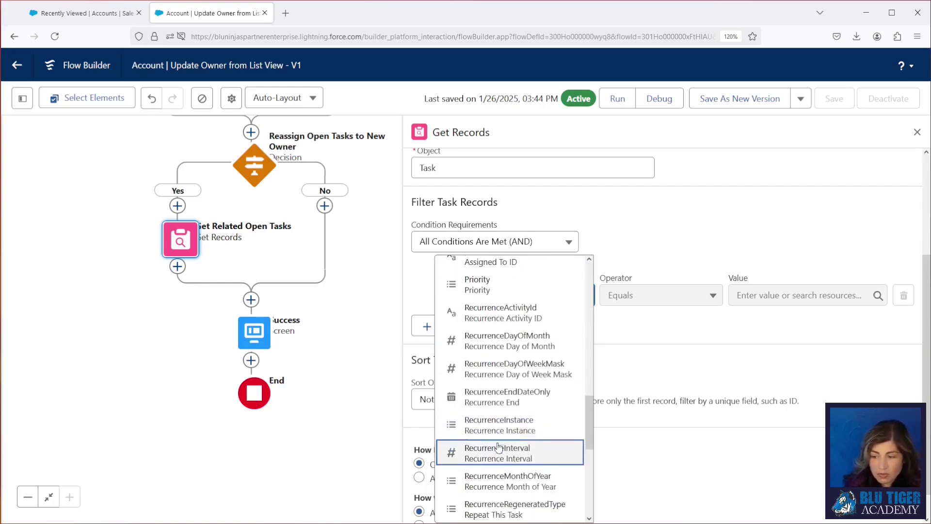
{"action": "scroll", "coordinate": [499, 446], "scroll_direction": "down", "scroll_amount": 5}
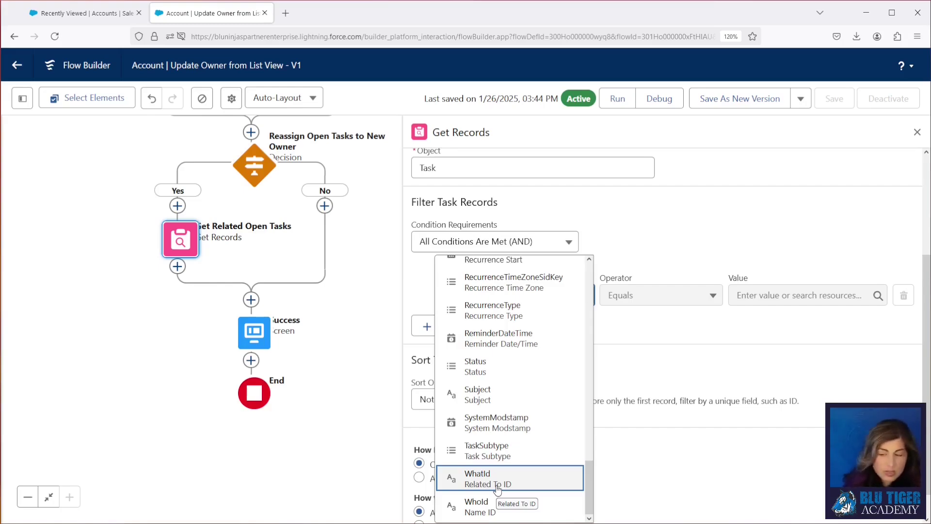
{"action": "scroll", "coordinate": [498, 488], "scroll_direction": "up", "scroll_amount": 15}
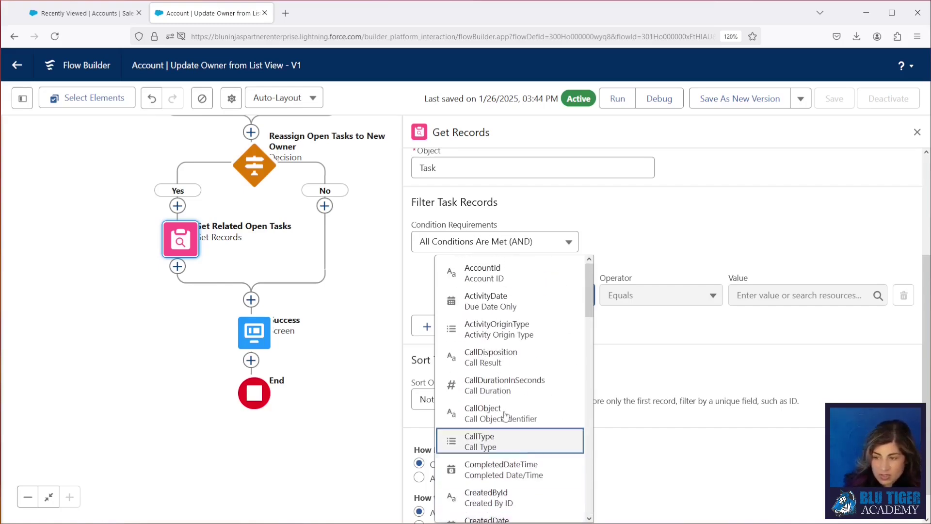
Filter the tasks in Get Related Open Tasks with the condition AccountId In the ids variable.
{"action": "left_click", "coordinate": [510, 273]}
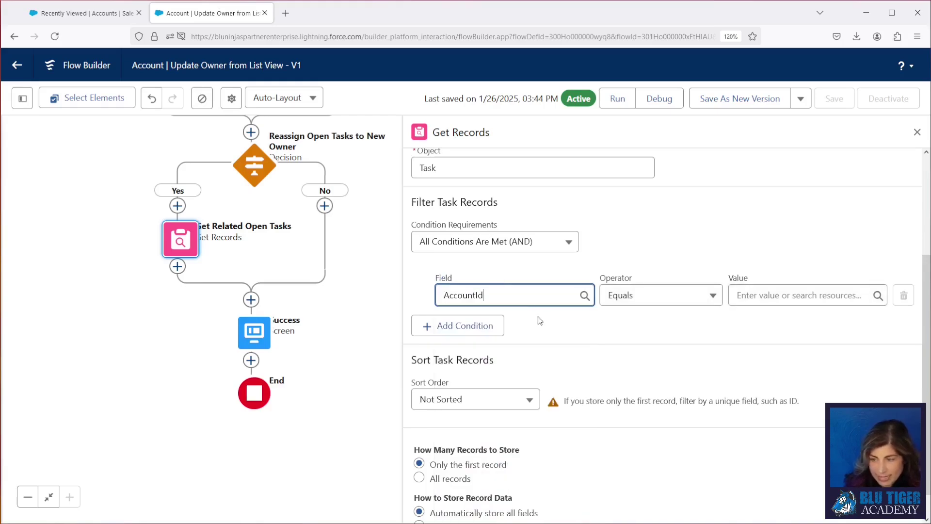
{"action": "left_click", "coordinate": [626, 294]}
{"action": "left_click", "coordinate": [649, 458]}
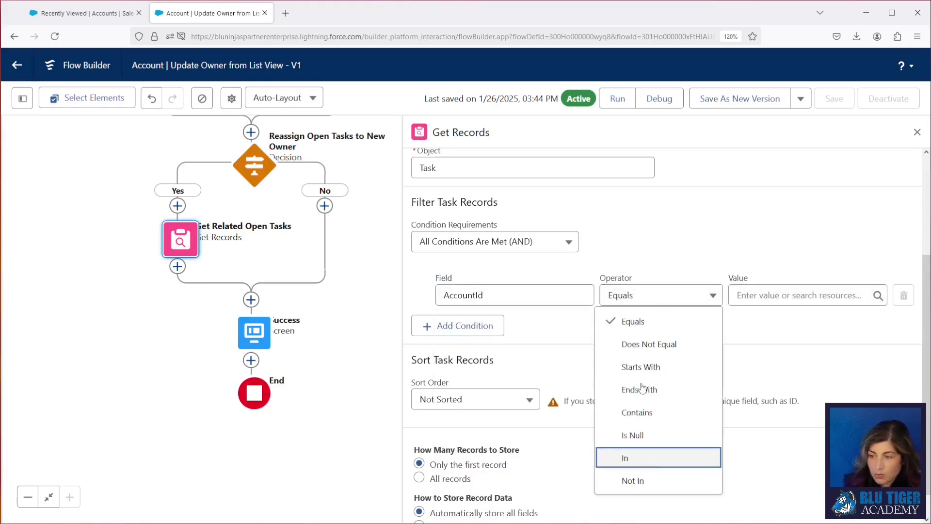
{"action": "left_click", "coordinate": [758, 304]}
{"action": "left_click", "coordinate": [766, 310]}
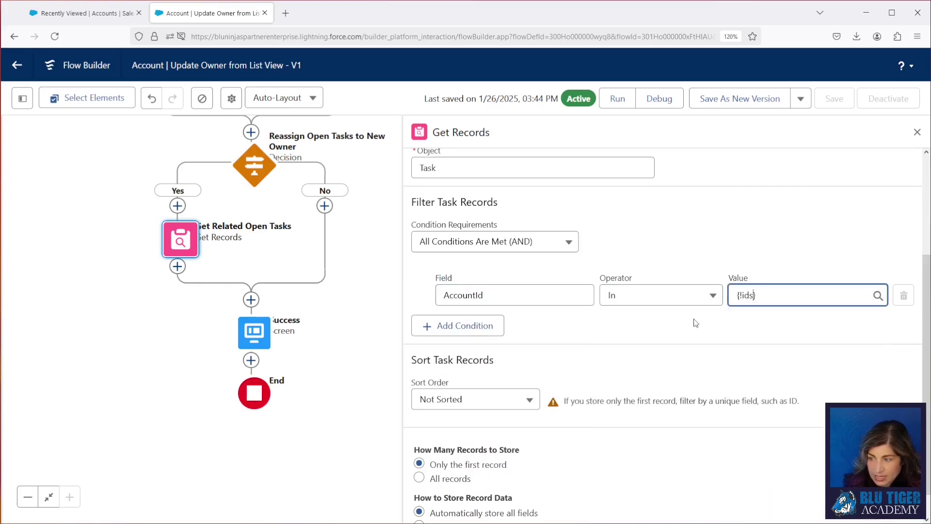
Add a second task filter condition requiring Status Does Not Equal Completed.
{"action": "left_click", "coordinate": [458, 325]}
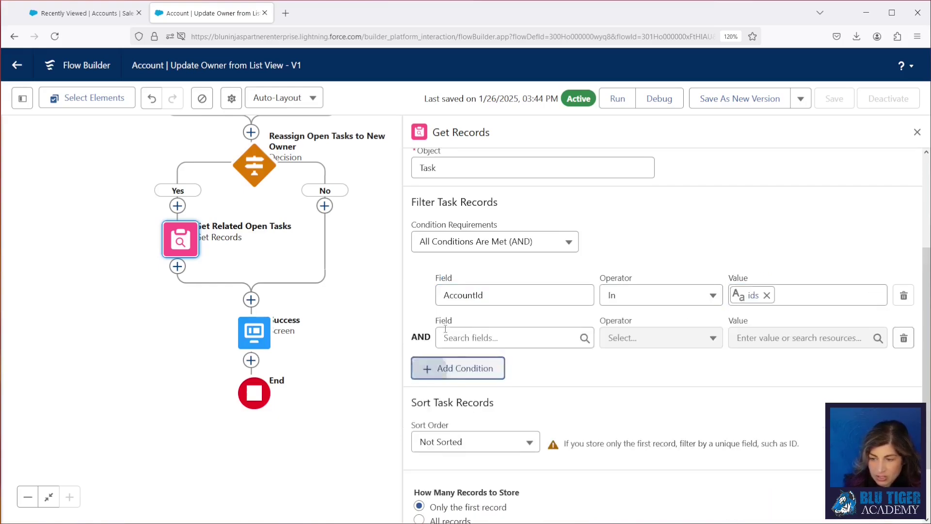
{"action": "left_click", "coordinate": [471, 335]}
{"action": "type", "text": "status"}
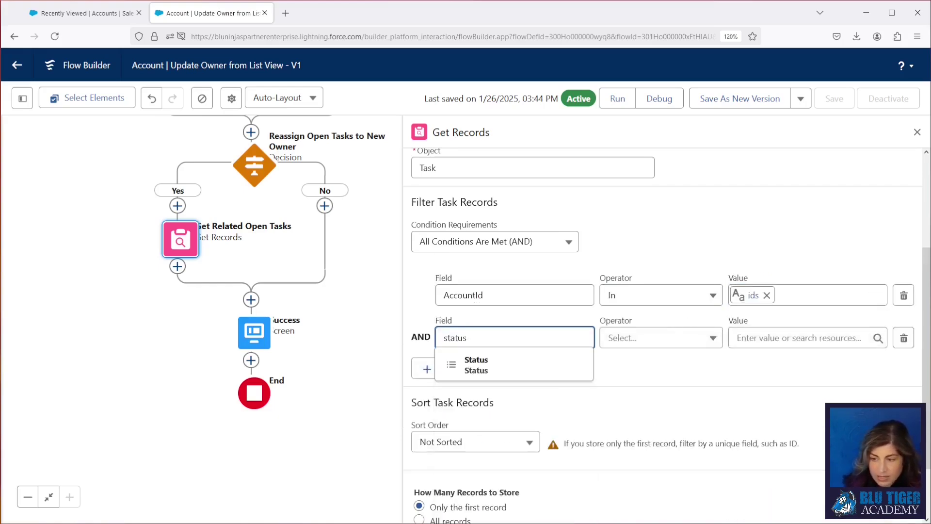
{"action": "left_click", "coordinate": [582, 368]}
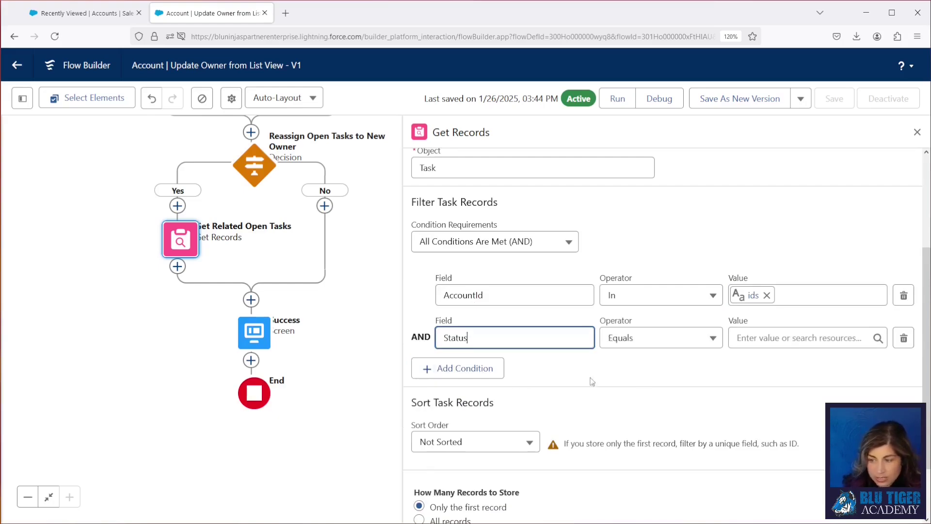
{"action": "left_click", "coordinate": [660, 339]}
{"action": "left_click", "coordinate": [649, 222]}
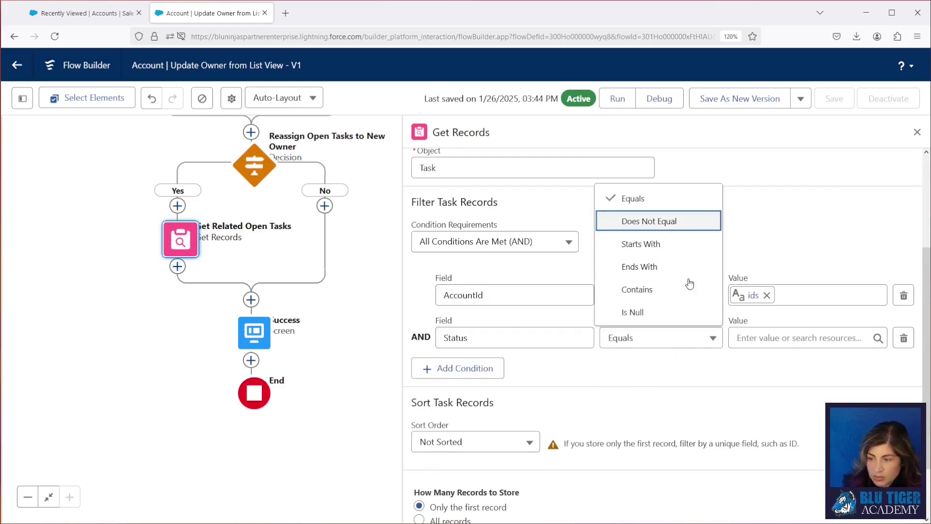
{"action": "left_click", "coordinate": [745, 340]}
{"action": "left_click", "coordinate": [771, 372]}
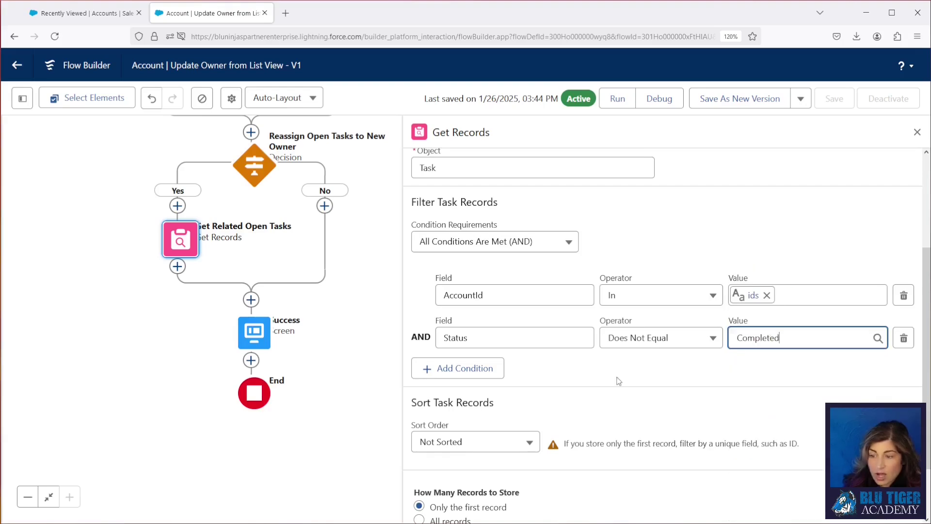
Set Get Related Open Tasks to store record data by choosing fields and letting Salesforce do the rest.
{"action": "scroll", "coordinate": [614, 382], "scroll_direction": "down", "scroll_amount": 2}
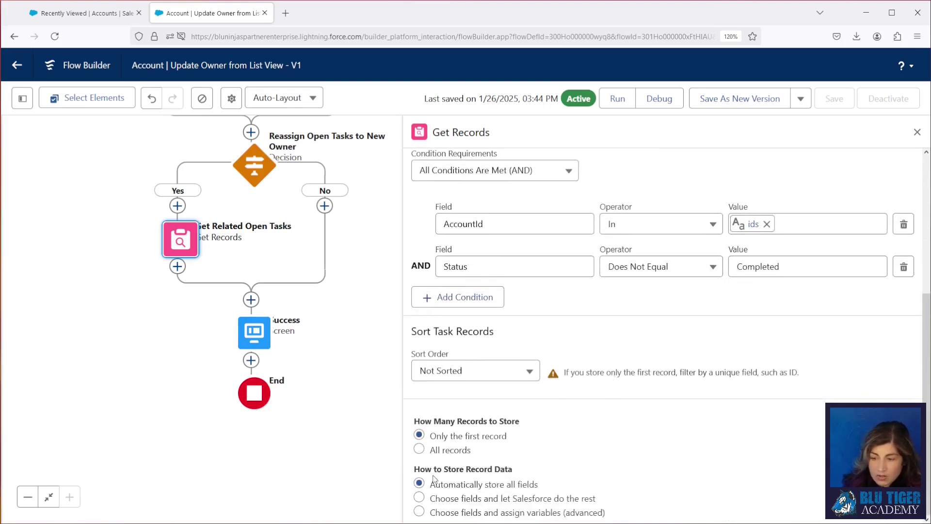
{"action": "left_click", "coordinate": [420, 498]}
{"action": "scroll", "coordinate": [575, 466], "scroll_direction": "down", "scroll_amount": 4}
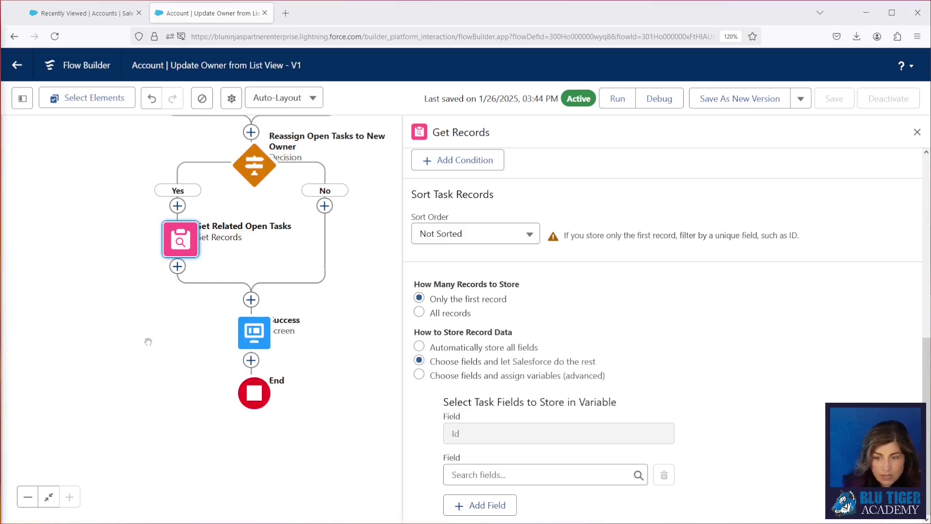
Add a Decision element after Get Related Open Tasks, labelled "Related Open Tasks Exists?".
{"action": "left_click", "coordinate": [177, 266]}
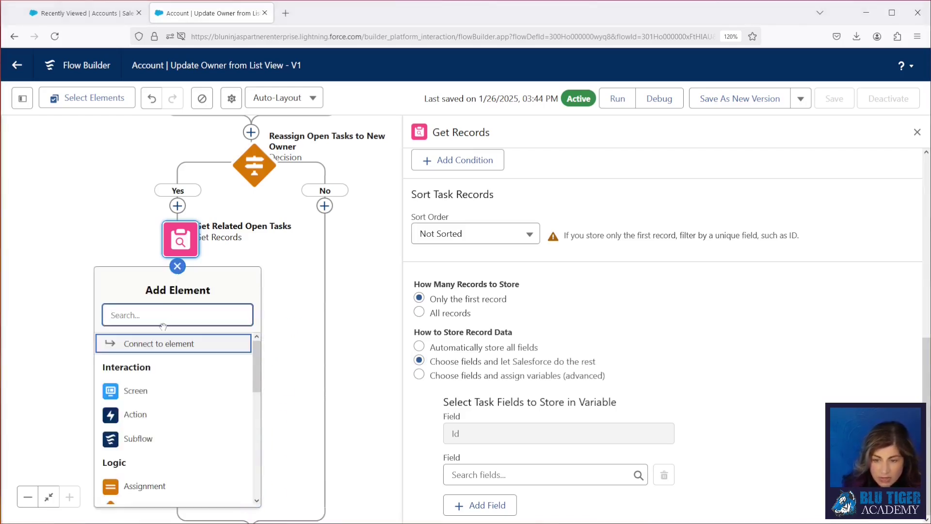
{"action": "type", "text": "decision"}
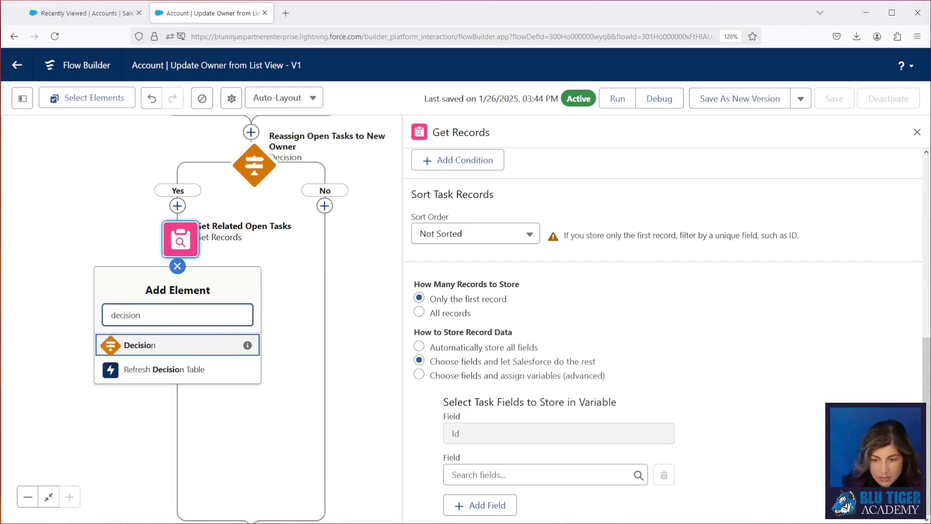
{"action": "key", "text": "Return"}
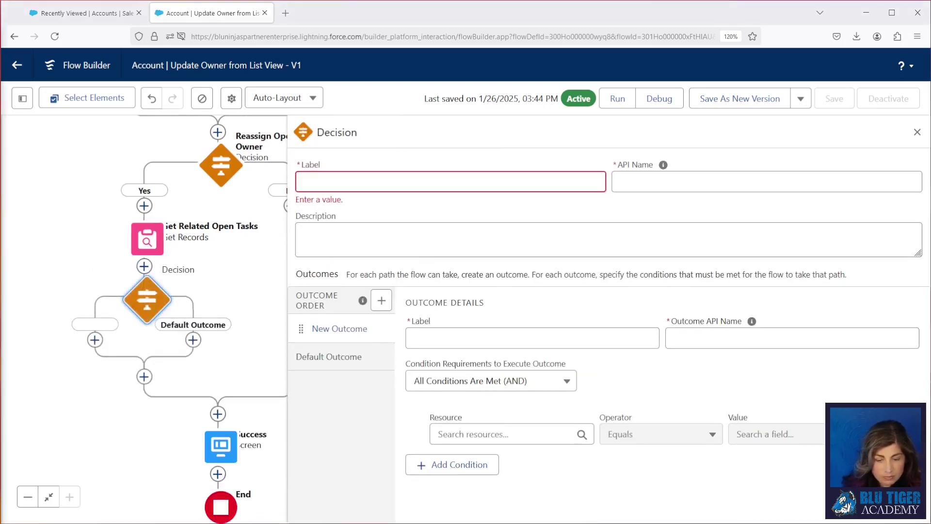
{"action": "left_click", "coordinate": [450, 182]}
{"action": "type", "text": "Related Open Tasks Exists?"}
Label the decision's new outcome "Yes" and set its API name to YesReassignOpenTasksExists.
{"action": "left_click", "coordinate": [532, 338]}
{"action": "type", "text": "Yes"}
{"action": "left_click", "coordinate": [792, 338]}
{"action": "type", "text": "Reas"}
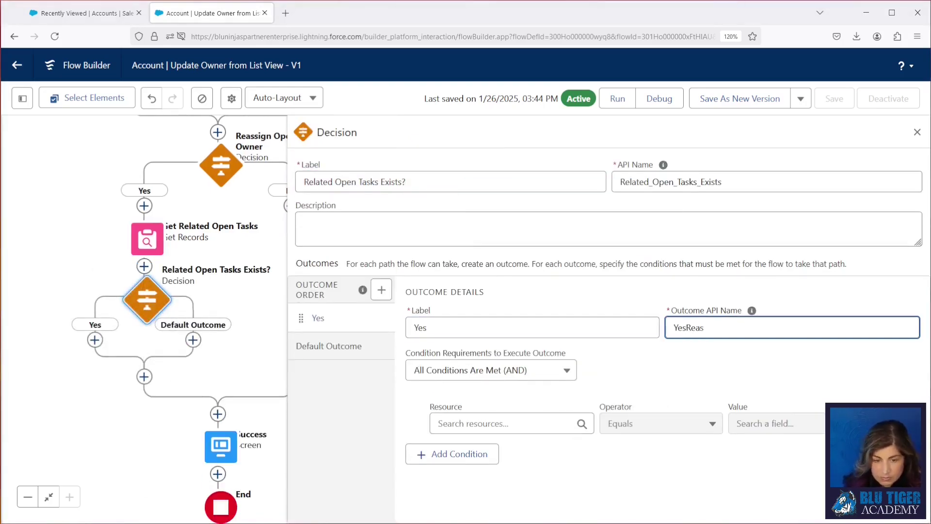
{"action": "type", "text": "signOpenTasksExists"}
Set the Yes outcome's condition to the task from Get Related Open Tasks Is Null False.
{"action": "left_click", "coordinate": [505, 423]}
{"action": "scroll", "coordinate": [615, 458], "scroll_direction": "down", "scroll_amount": 3}
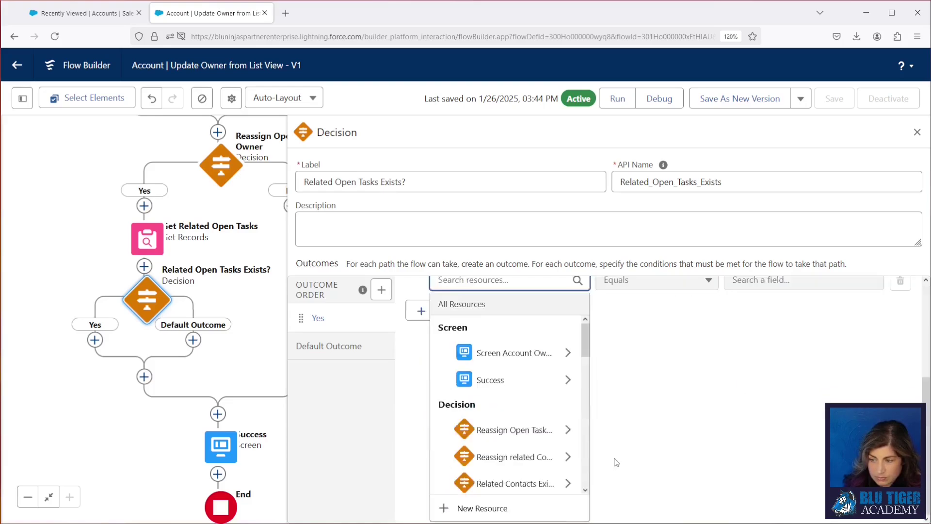
{"action": "type", "text": "get"}
{"action": "left_click", "coordinate": [514, 483]}
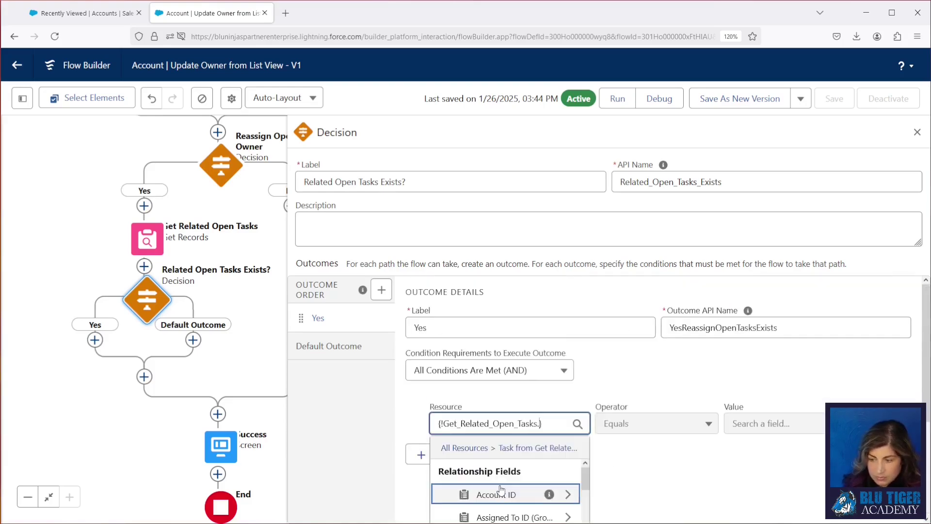
{"action": "left_click", "coordinate": [629, 423]}
{"action": "left_click", "coordinate": [633, 424]}
{"action": "left_click", "coordinate": [630, 349]}
{"action": "left_click", "coordinate": [758, 417]}
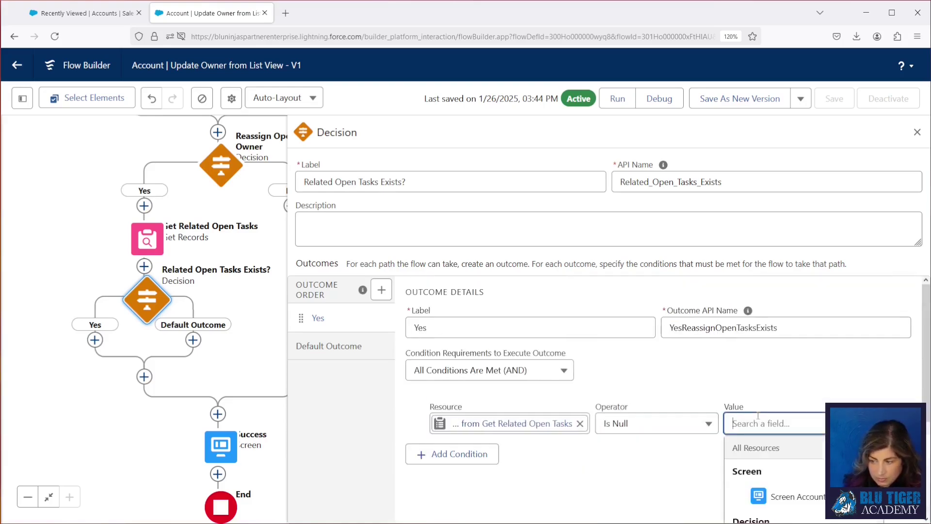
{"action": "type", "text": "false"}
{"action": "left_click", "coordinate": [780, 494]}
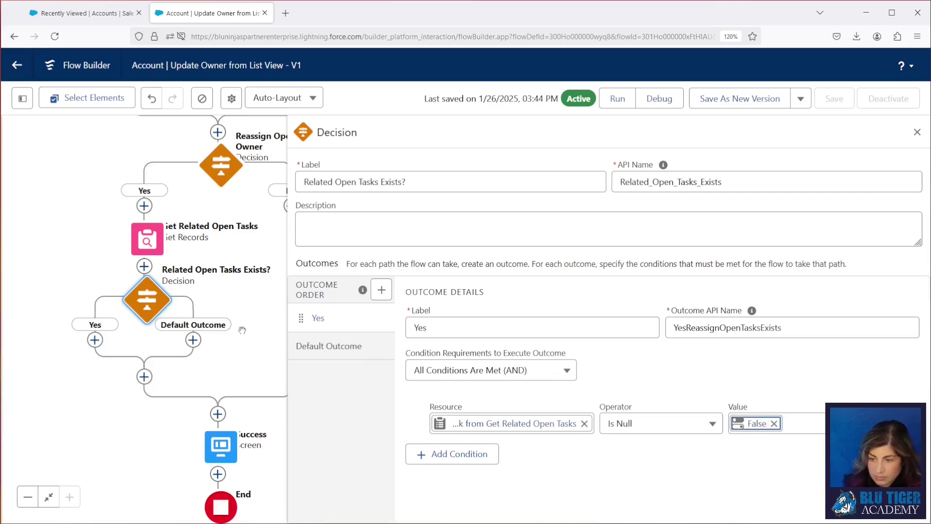
Rename the default outcome of the Related Open Tasks Exists? decision to "No".
{"action": "left_click", "coordinate": [329, 345]}
{"action": "triple_click", "coordinate": [485, 327]}
{"action": "type", "text": "No"}
{"action": "left_click", "coordinate": [318, 318]}
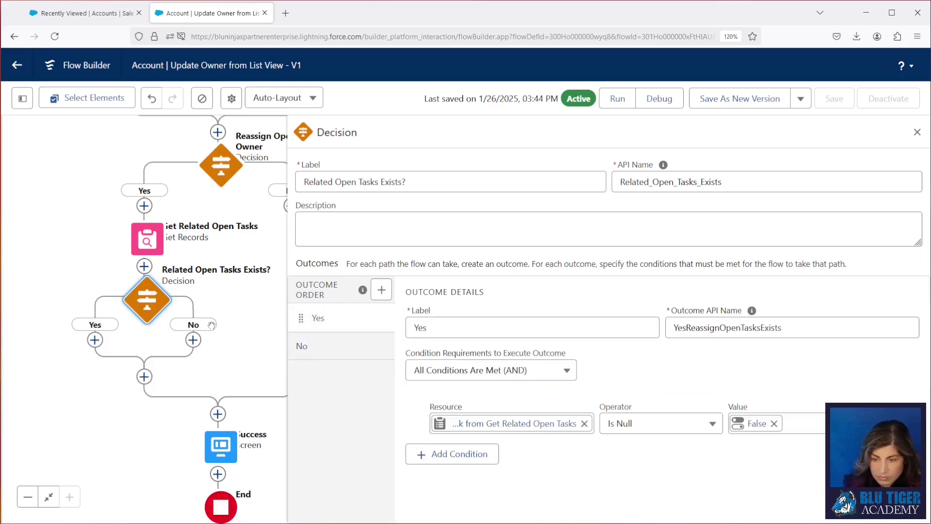
Add an Update Records element labelled "Reassign Open Tasks" on the Yes path of Related Open Tasks Exists?
{"action": "left_click", "coordinate": [95, 340]}
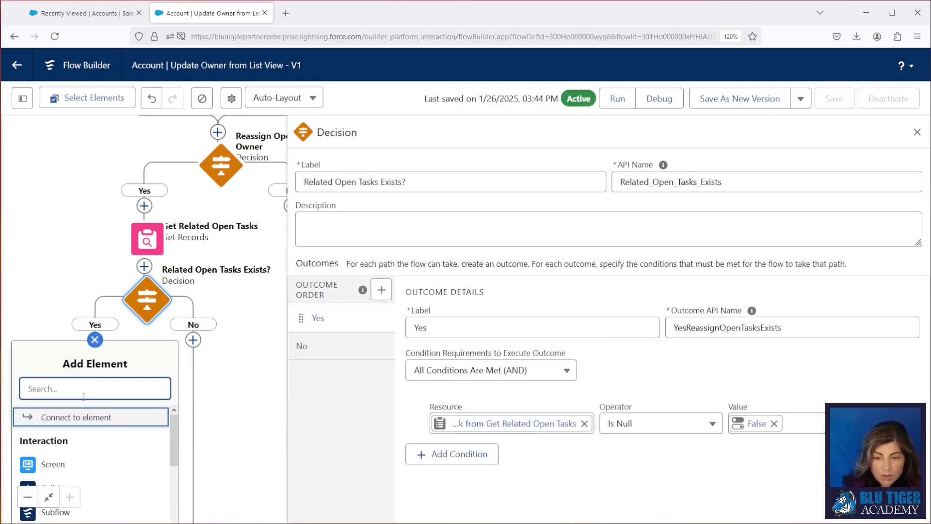
{"action": "type", "text": "update"}
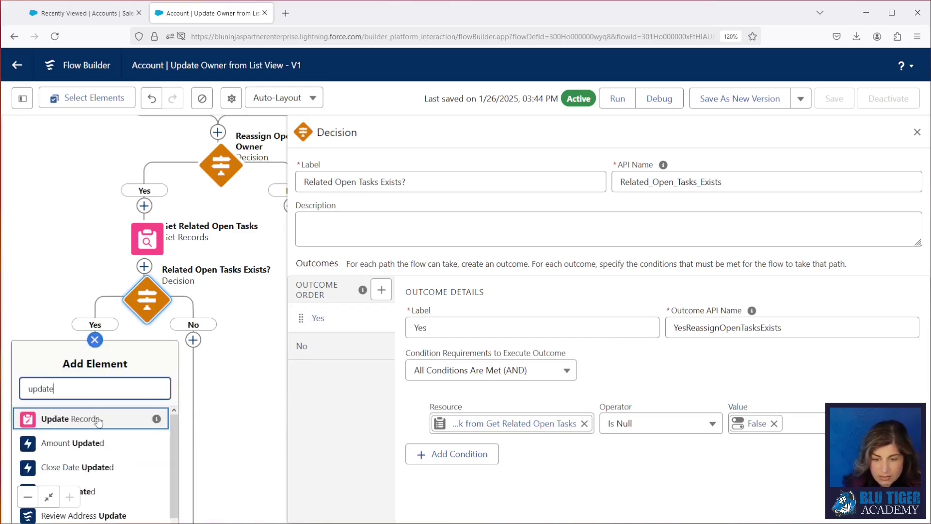
{"action": "left_click", "coordinate": [93, 417]}
{"action": "type", "text": "Reassign"}
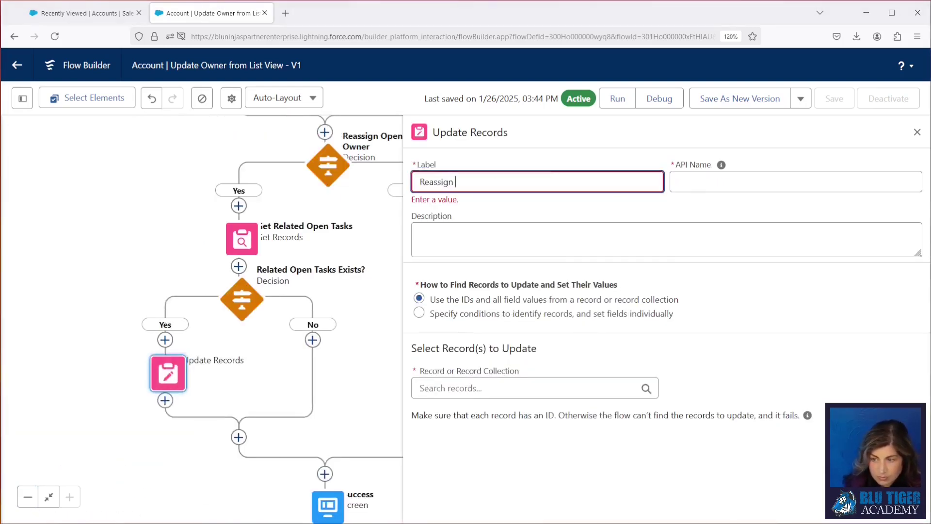
{"action": "type", "text": " Open Tasks"}
{"action": "left_click", "coordinate": [721, 164]}
Set Reassign Open Tasks to identify records by specified conditions, with Task as the object.
{"action": "left_click", "coordinate": [419, 314]}
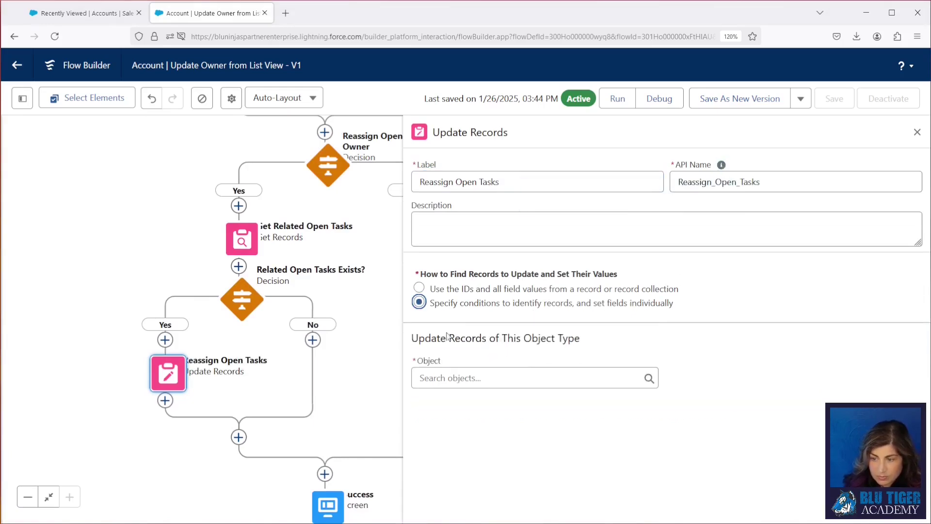
{"action": "left_click", "coordinate": [445, 375]}
{"action": "type", "text": "task"}
{"action": "left_click", "coordinate": [451, 435]}
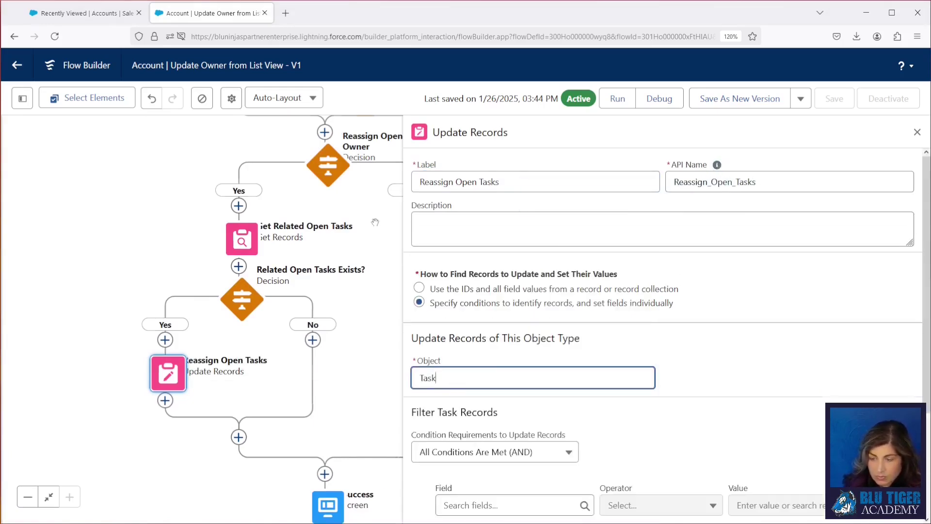
Filter the Task records in Reassign Open Tasks by AccountId In the ids collection variable.
{"action": "scroll", "coordinate": [683, 418], "scroll_direction": "down", "scroll_amount": 3}
{"action": "left_click", "coordinate": [480, 349]}
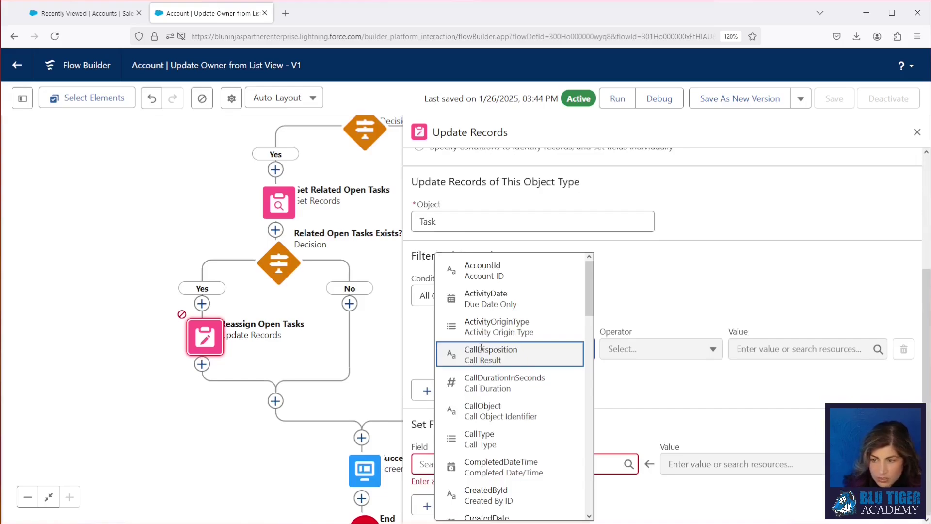
{"action": "left_click", "coordinate": [478, 270]}
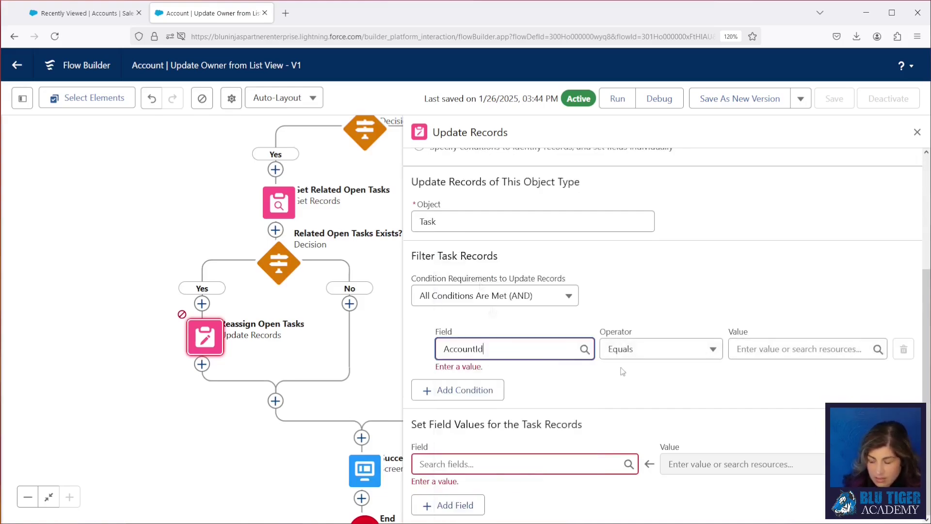
{"action": "left_click", "coordinate": [657, 366]}
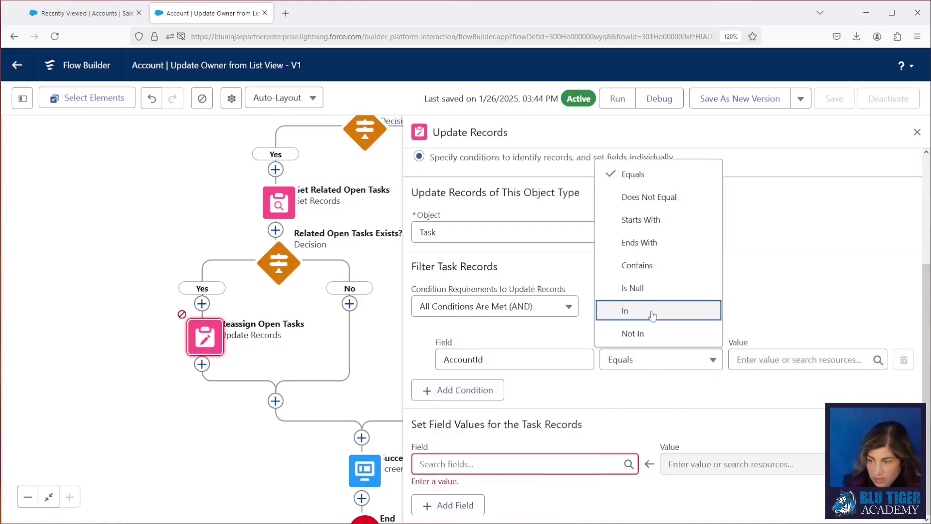
{"action": "left_click", "coordinate": [624, 308]}
{"action": "left_click", "coordinate": [795, 359]}
{"action": "type", "text": "ids"}
{"action": "left_click", "coordinate": [764, 410]}
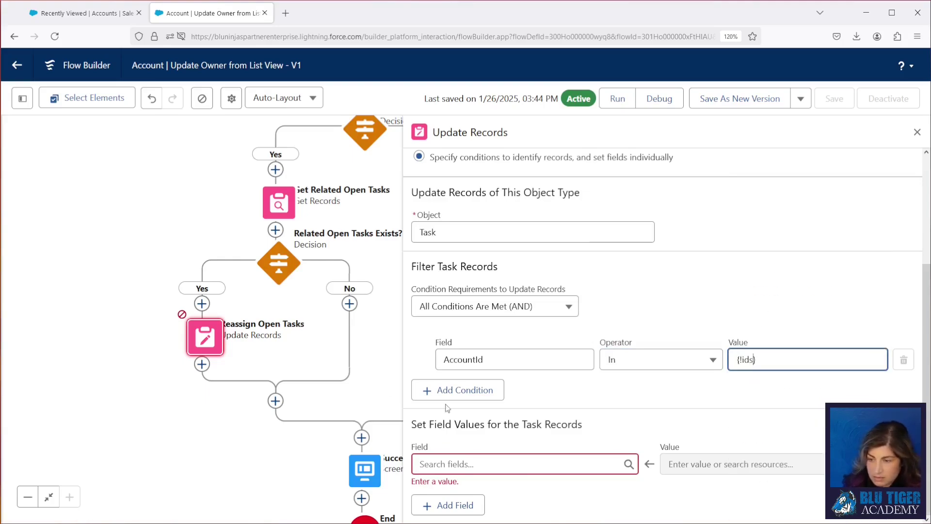
Add a second filter condition to Reassign Open Tasks: Status Does Not Equal Completed.
{"action": "left_click", "coordinate": [458, 390]}
{"action": "left_click", "coordinate": [514, 402]}
{"action": "type", "text": "status"}
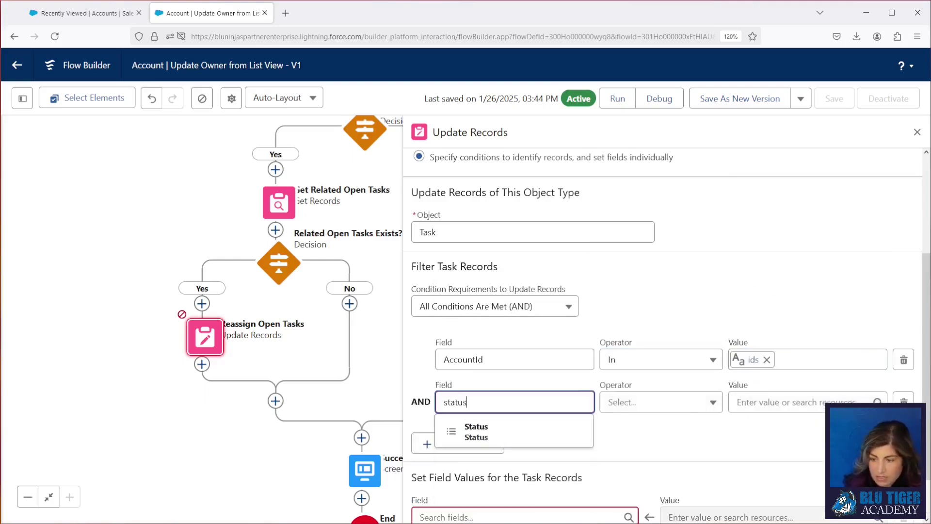
{"action": "left_click", "coordinate": [503, 430]}
{"action": "left_click", "coordinate": [663, 401]}
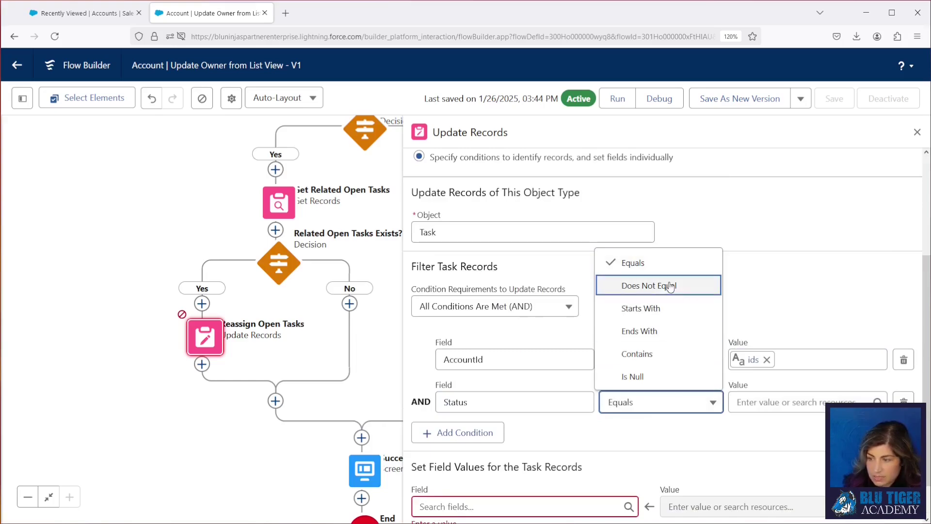
{"action": "left_click", "coordinate": [649, 286]}
{"action": "left_click", "coordinate": [796, 402]}
{"action": "type", "text": "Completed"}
Set the Task records' OwnerId to the Record ID of ChooseNewAccountOwner and save the flow as a new version.
{"action": "scroll", "coordinate": [632, 451], "scroll_direction": "down", "scroll_amount": 1}
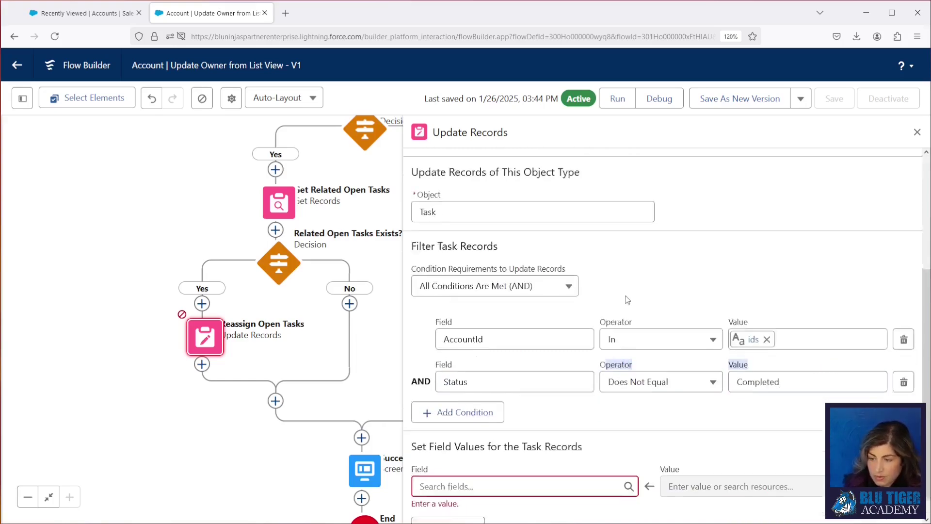
{"action": "left_click", "coordinate": [481, 468]}
{"action": "type", "text": "ass"}
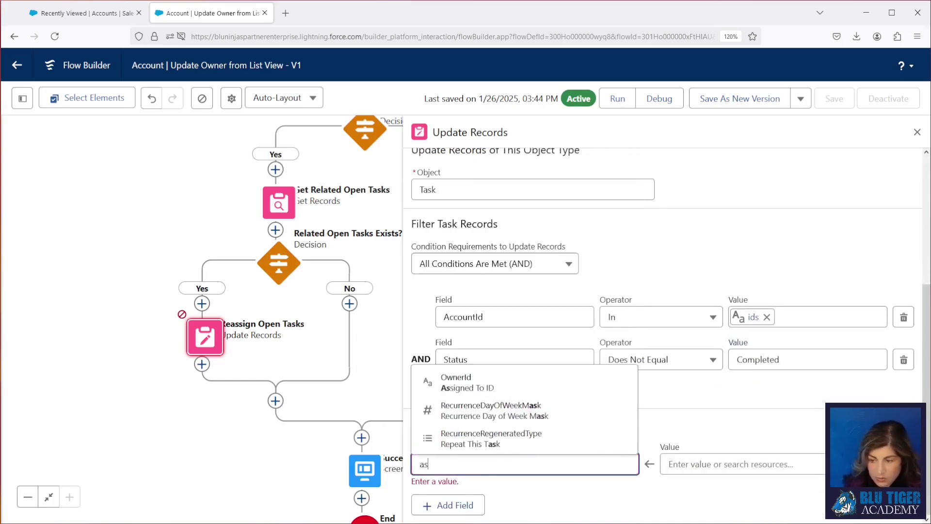
{"action": "left_click", "coordinate": [458, 438]}
{"action": "left_click", "coordinate": [728, 463]}
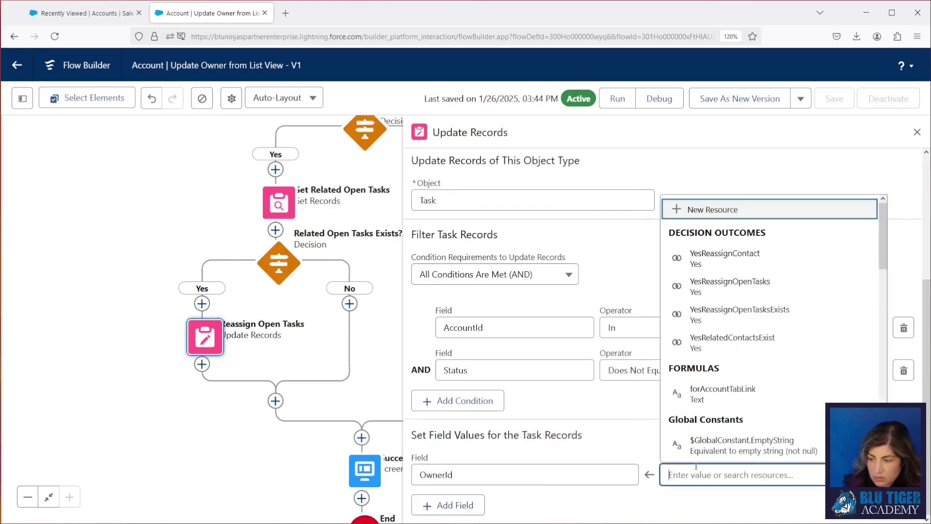
{"action": "scroll", "coordinate": [719, 346], "scroll_direction": "down", "scroll_amount": 8}
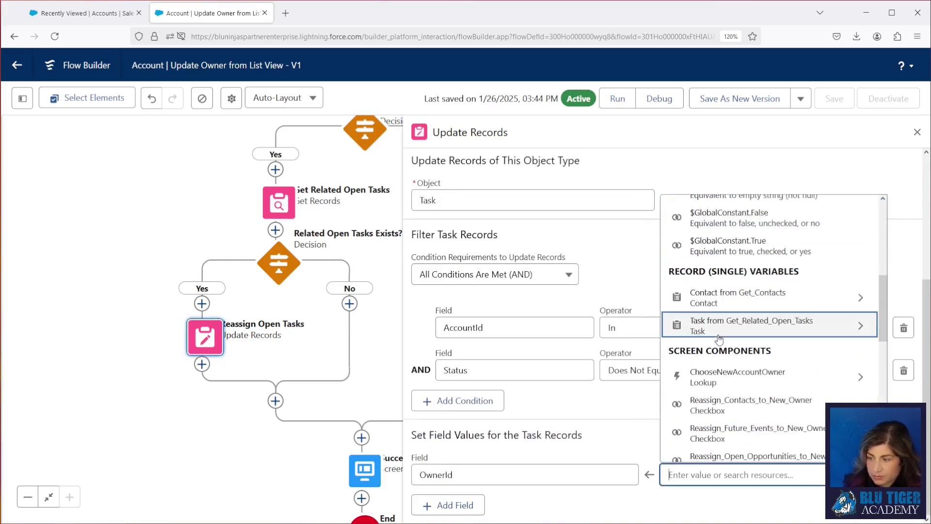
{"action": "left_click", "coordinate": [712, 248]}
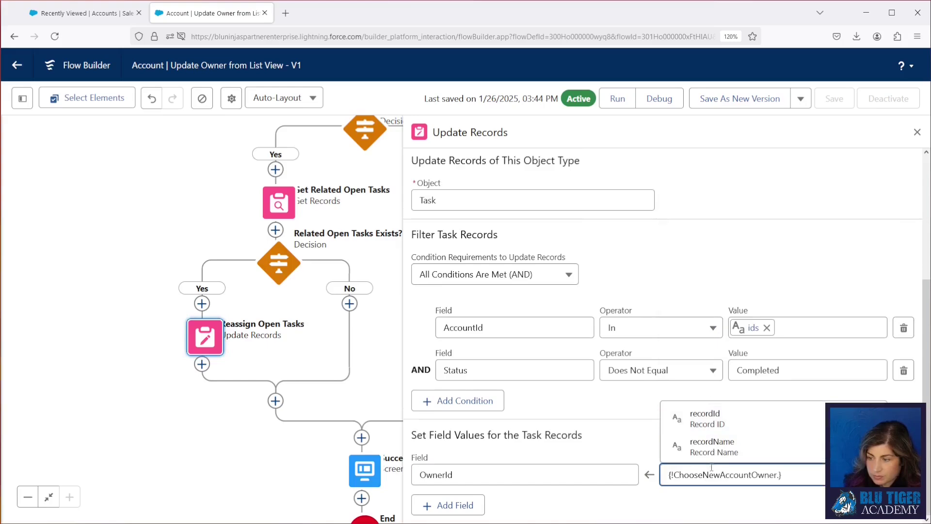
{"action": "left_click", "coordinate": [710, 425]}
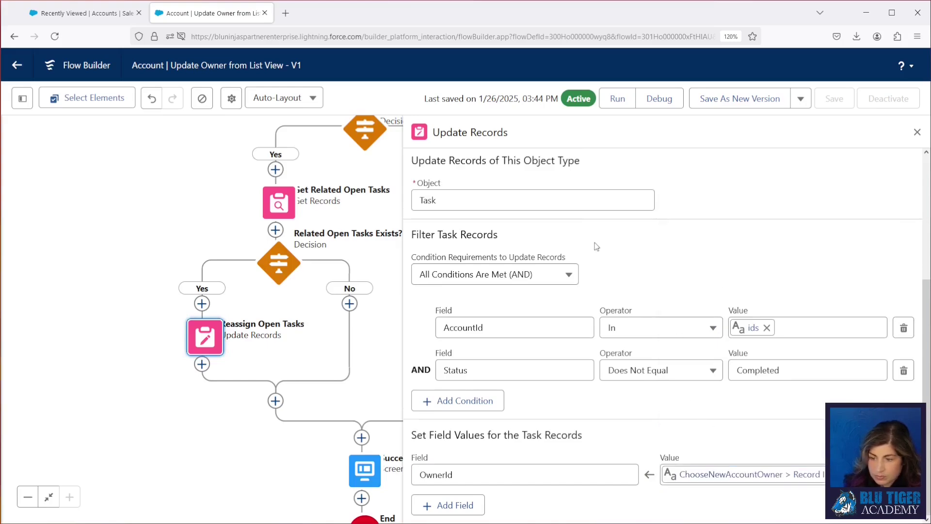
{"action": "left_click", "coordinate": [718, 100]}
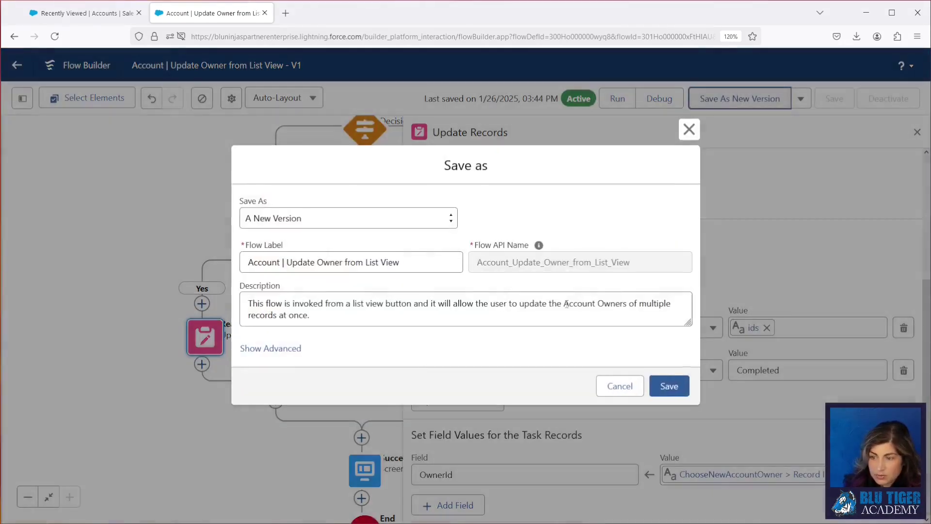
{"action": "left_click", "coordinate": [669, 386]}
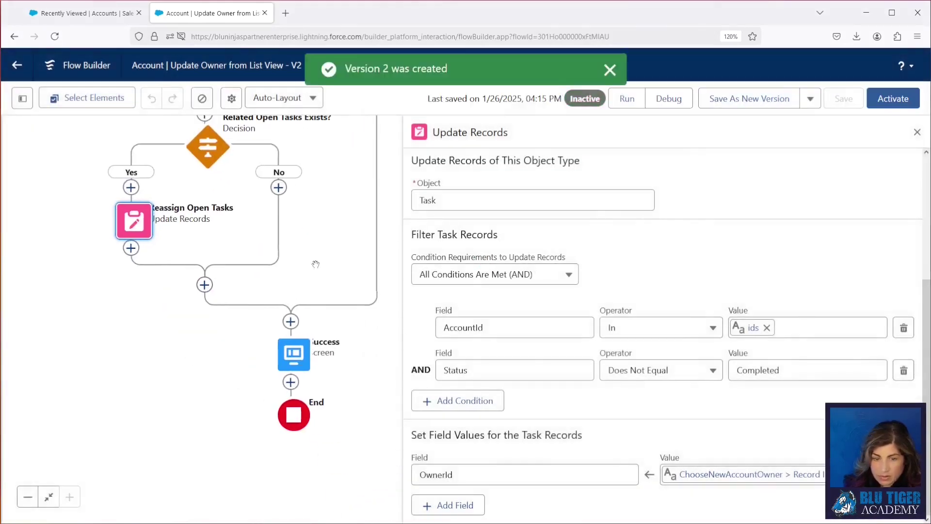
Add a Decision element labelled "Reassign Future Events?" directly before the Success screen, where the open-tasks branches merge.
{"action": "left_click", "coordinate": [291, 321]}
{"action": "type", "text": "dec"}
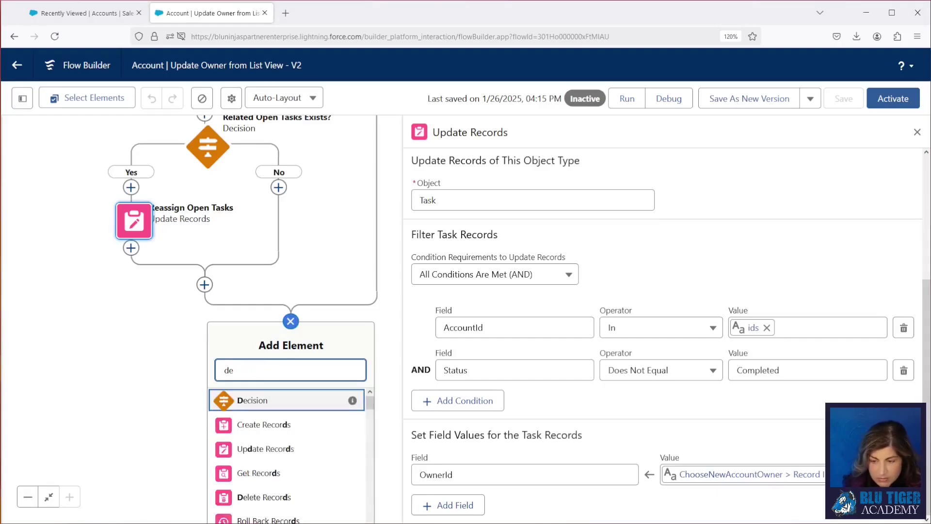
{"action": "left_click", "coordinate": [253, 395]}
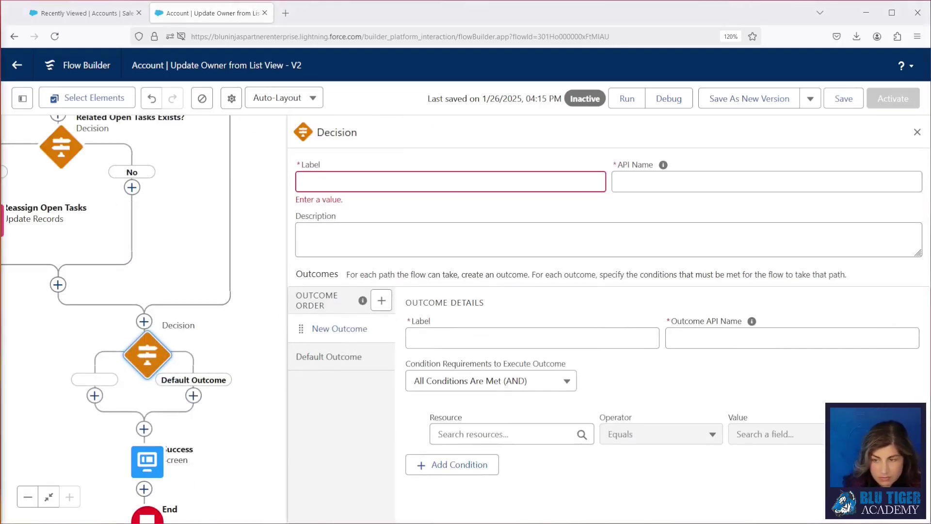
{"action": "type", "text": "Reassign Future Events?"}
{"action": "key", "text": "Tab"}
Label the new decision's outcome "Yes" with the API name YesReassignFutureEvents.
{"action": "left_click", "coordinate": [535, 324]}
{"action": "type", "text": "Yes"}
{"action": "key", "text": "Tab"}
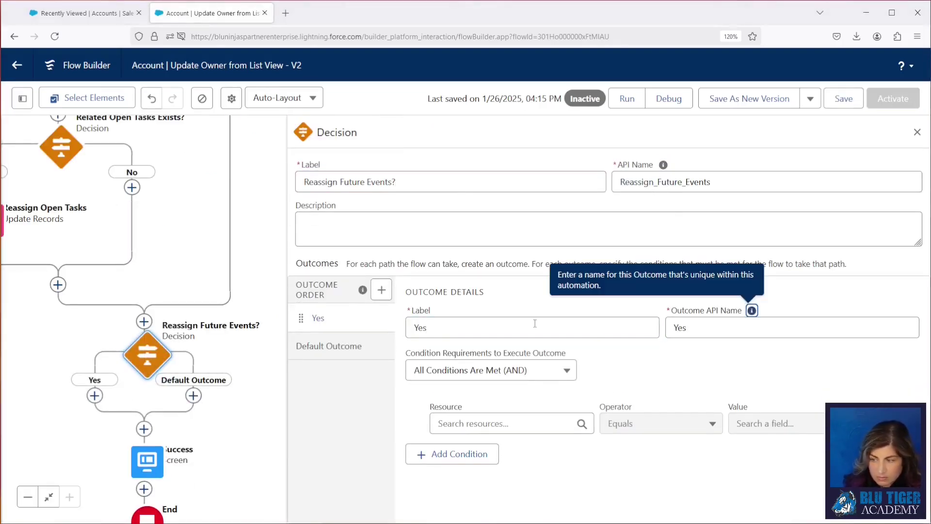
{"action": "left_click", "coordinate": [709, 333]}
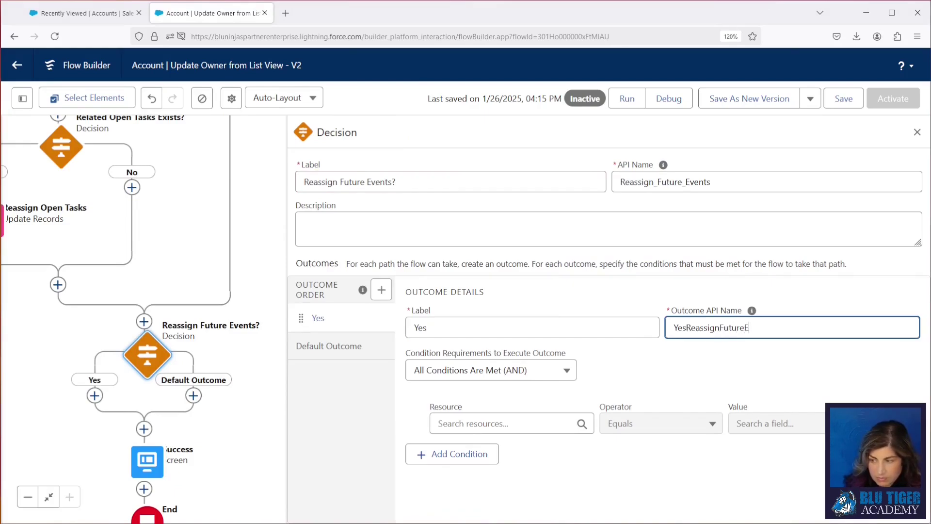
Set the Yes outcome's condition to the Reassign Future Events to New Owner screen checkbox Equals True.
{"action": "left_click", "coordinate": [485, 427]}
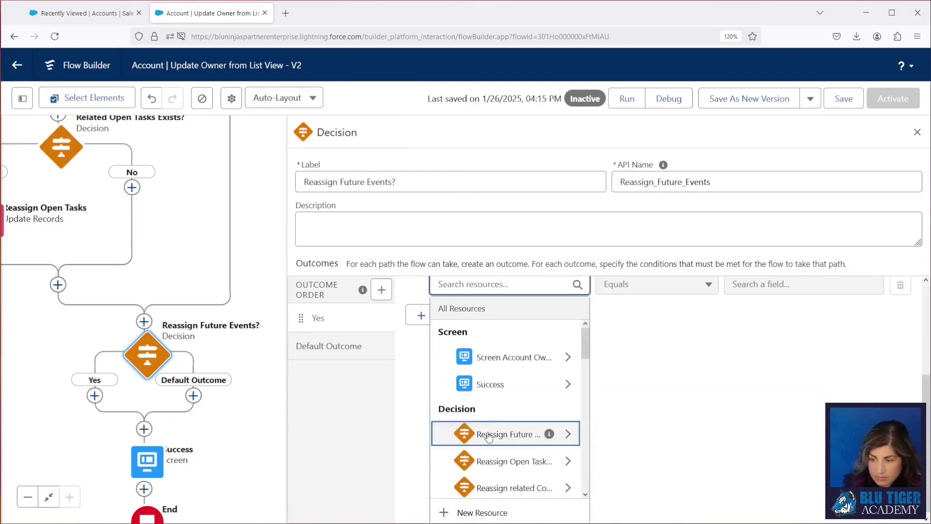
{"action": "left_click", "coordinate": [485, 358]}
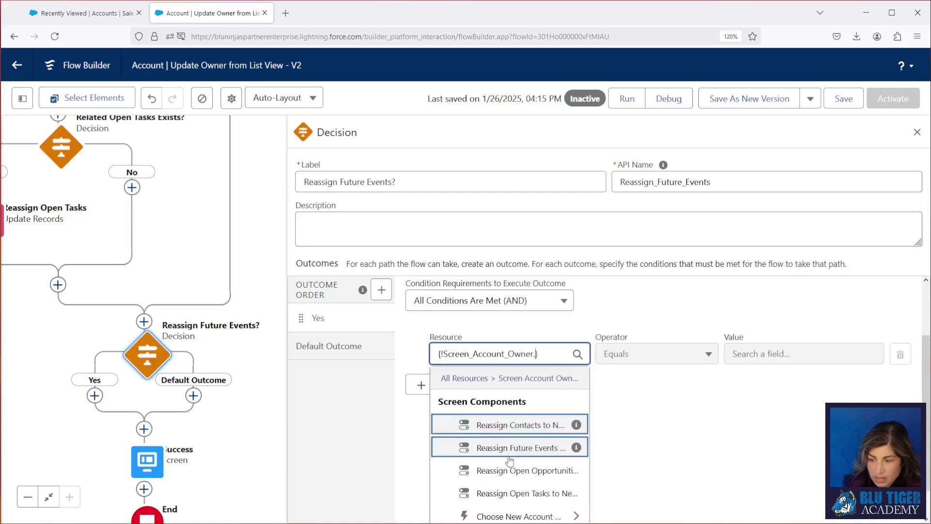
{"action": "left_click", "coordinate": [507, 447]}
{"action": "left_click", "coordinate": [794, 422]}
{"action": "type", "text": "true"}
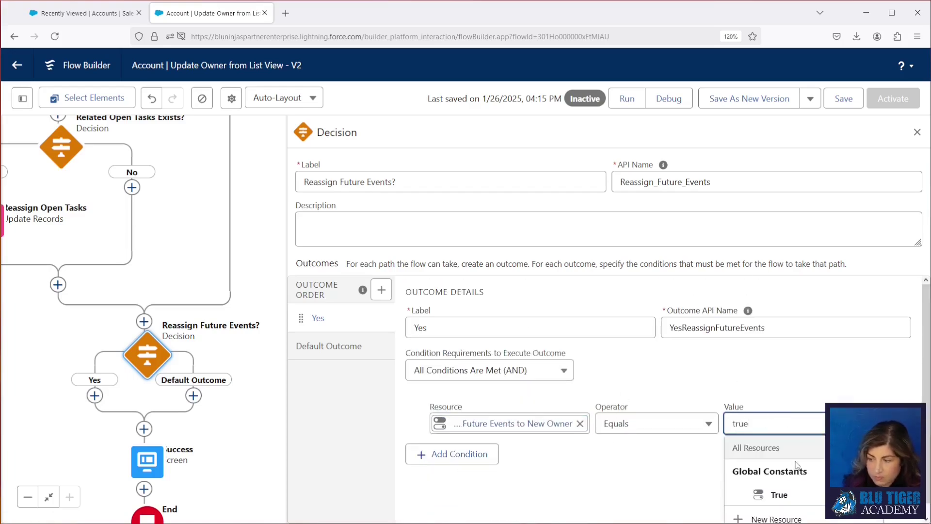
{"action": "left_click", "coordinate": [779, 494]}
Rename the default outcome of the Reassign Future Events? decision to "No".
{"action": "left_click", "coordinate": [329, 346]}
{"action": "triple_click", "coordinate": [446, 327]}
{"action": "type", "text": "No"}
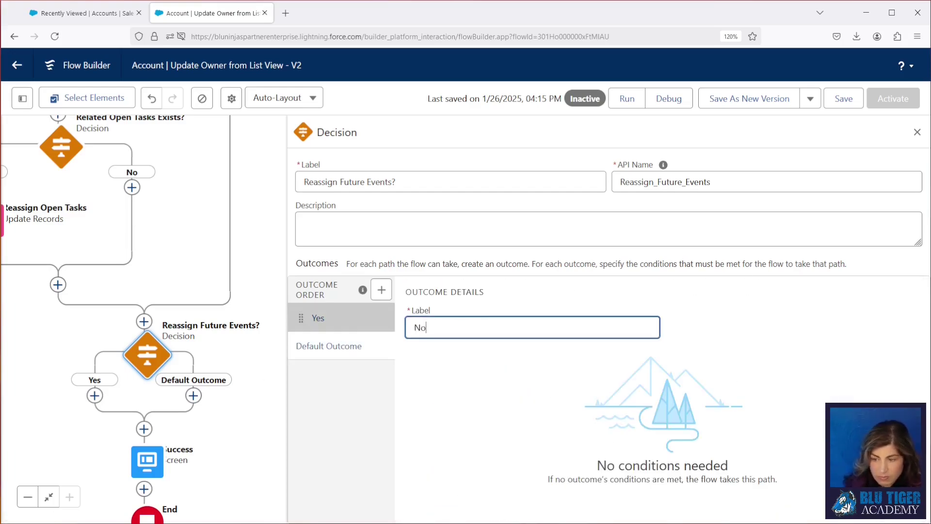
{"action": "left_click", "coordinate": [318, 318]}
Add a Get Records element labelled "Get Future Events" for the Event object on the Yes path of Reassign Future Events?
{"action": "left_click", "coordinate": [95, 395]}
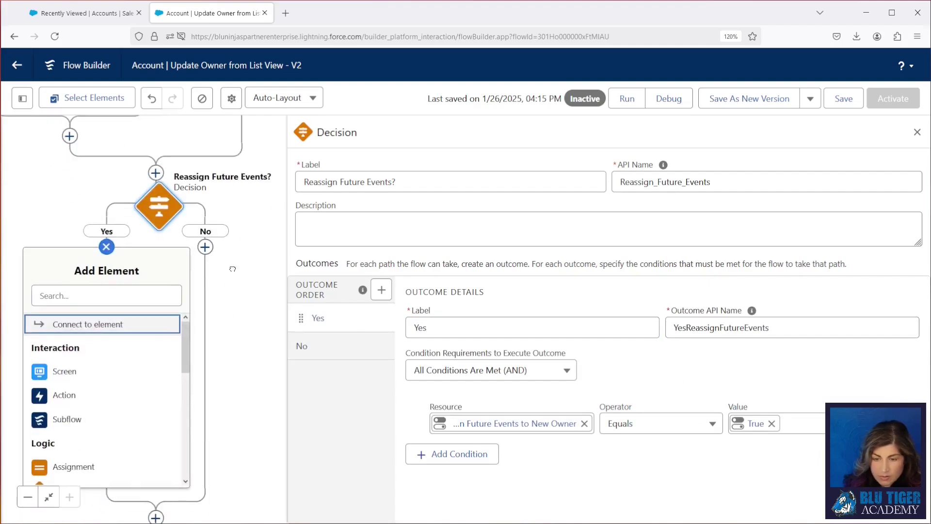
{"action": "left_click", "coordinate": [80, 299]}
{"action": "type", "text": "get"}
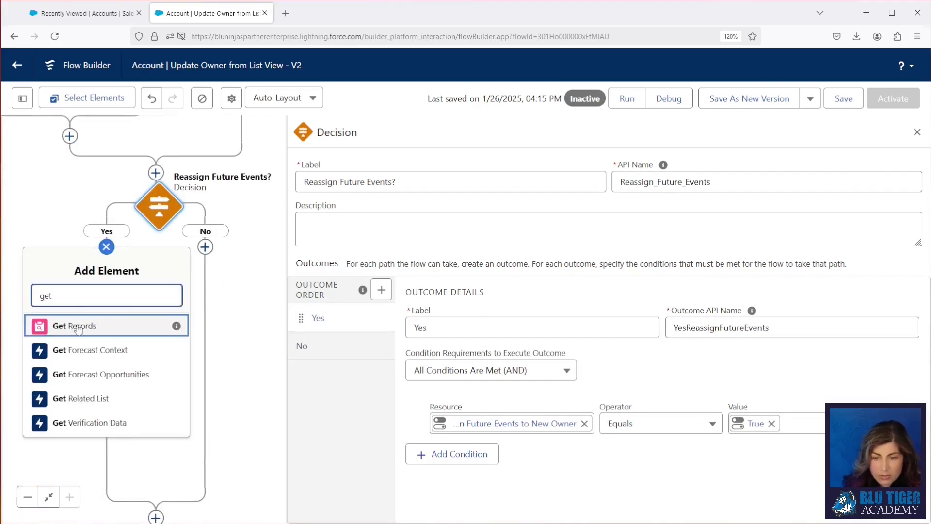
{"action": "key", "text": "Return"}
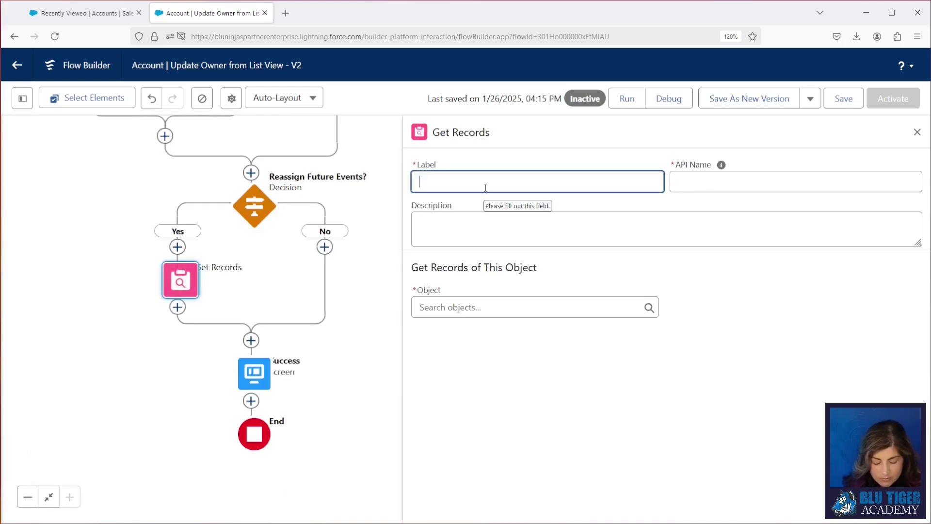
{"action": "type", "text": "Get Future Events"}
{"action": "key", "text": "Tab"}
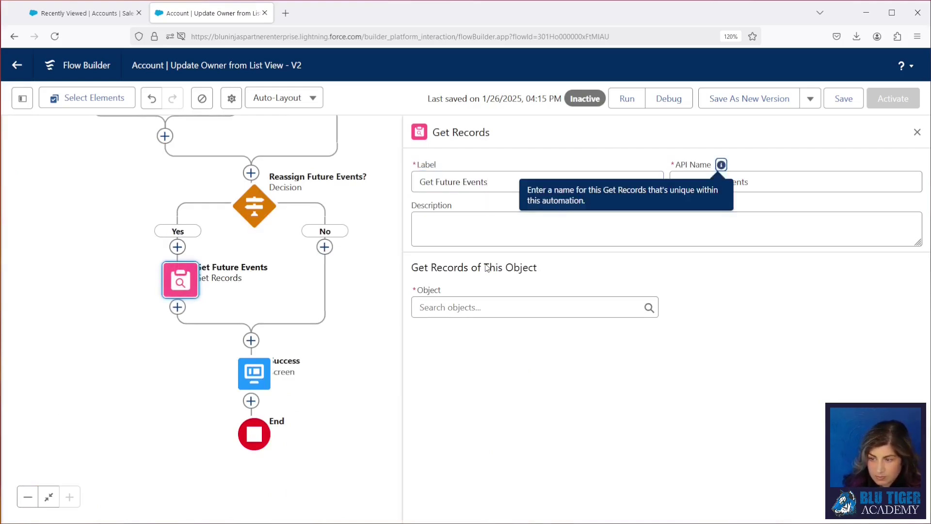
{"action": "left_click", "coordinate": [485, 307]}
{"action": "type", "text": "event"}
{"action": "left_click", "coordinate": [488, 321]}
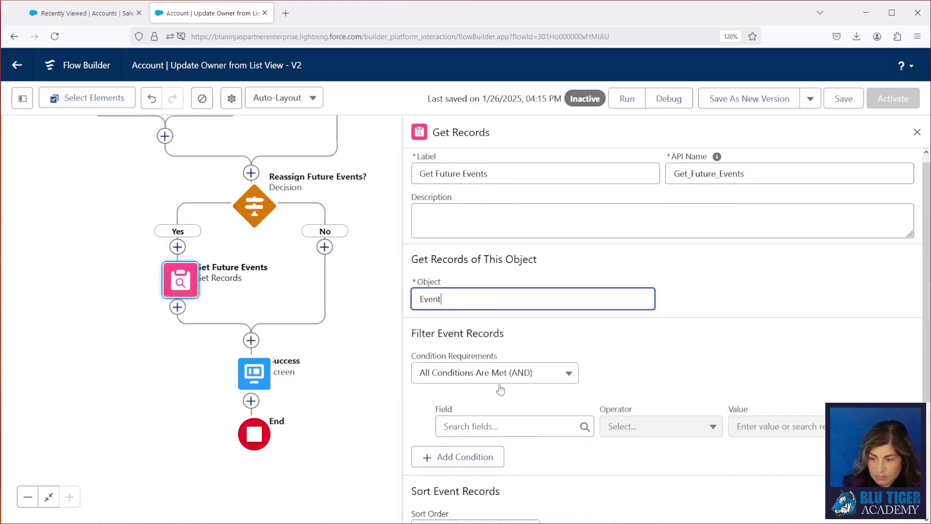
Filter the Event records in Get Future Events by AccountId In the ids collection variable.
{"action": "scroll", "coordinate": [485, 310], "scroll_direction": "down", "scroll_amount": 3}
{"action": "left_click", "coordinate": [473, 295]}
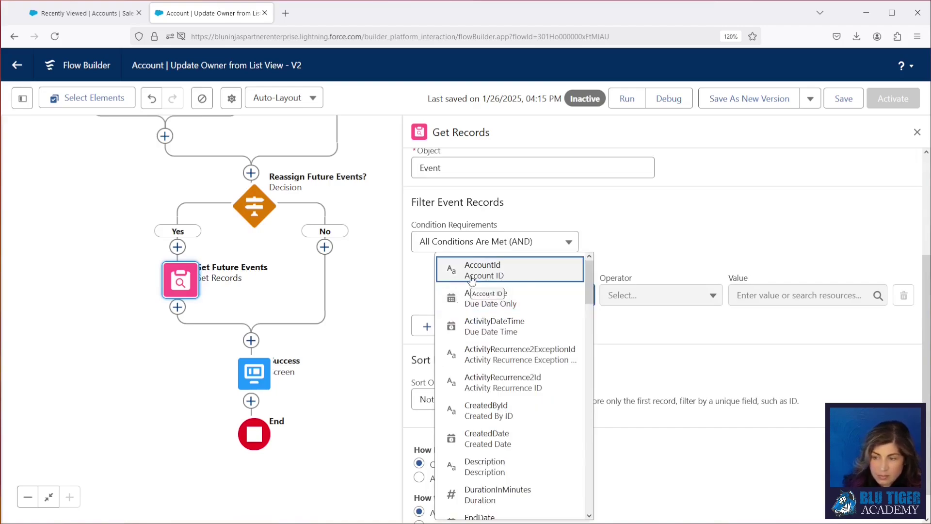
{"action": "left_click", "coordinate": [472, 280]}
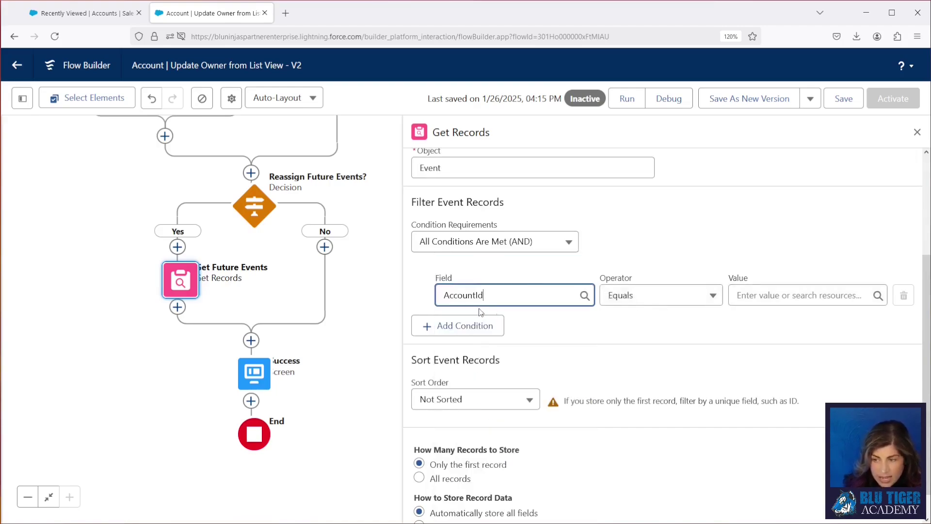
{"action": "left_click", "coordinate": [657, 300]}
{"action": "left_click", "coordinate": [656, 453]}
{"action": "left_click", "coordinate": [776, 296]}
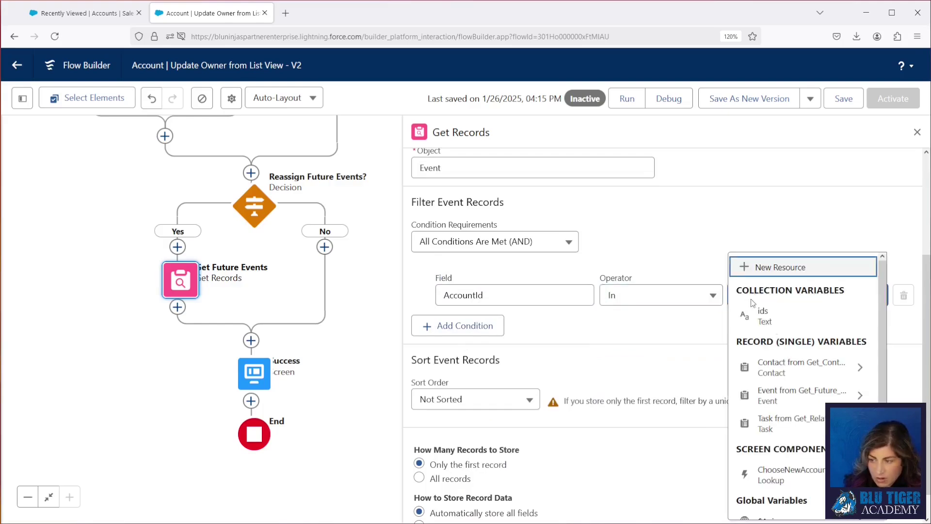
{"action": "left_click", "coordinate": [780, 317]}
Add a second filter condition to Get Future Events on StartDateTime with the Greater Than operator.
{"action": "left_click", "coordinate": [460, 325]}
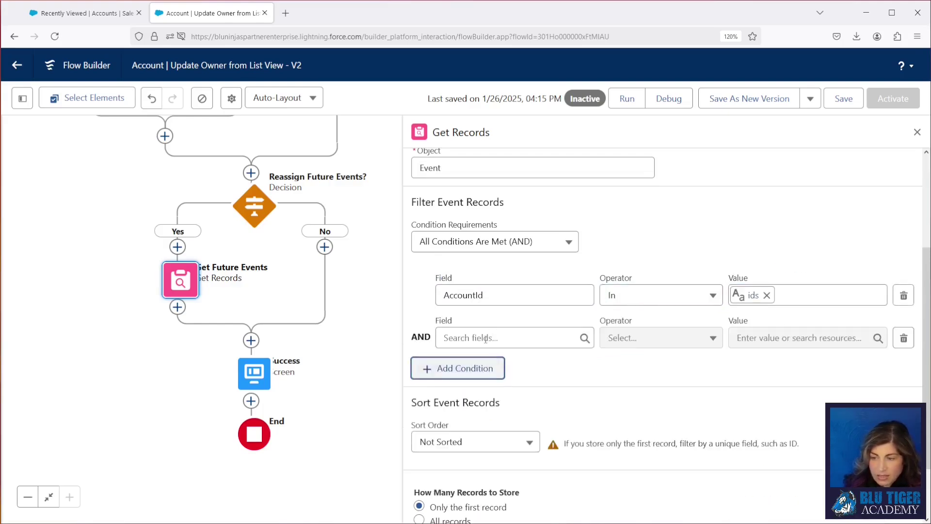
{"action": "left_click", "coordinate": [485, 342]}
{"action": "type", "text": "start"}
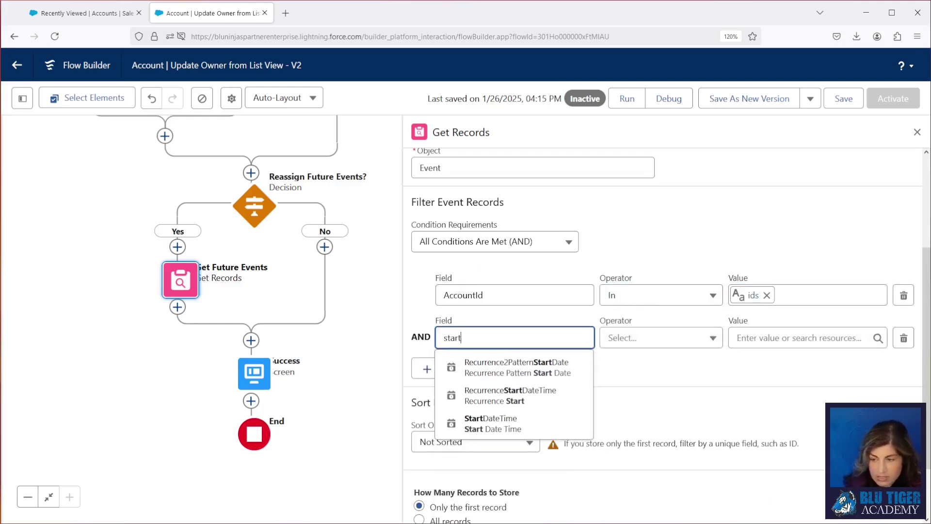
{"action": "left_click", "coordinate": [530, 421]}
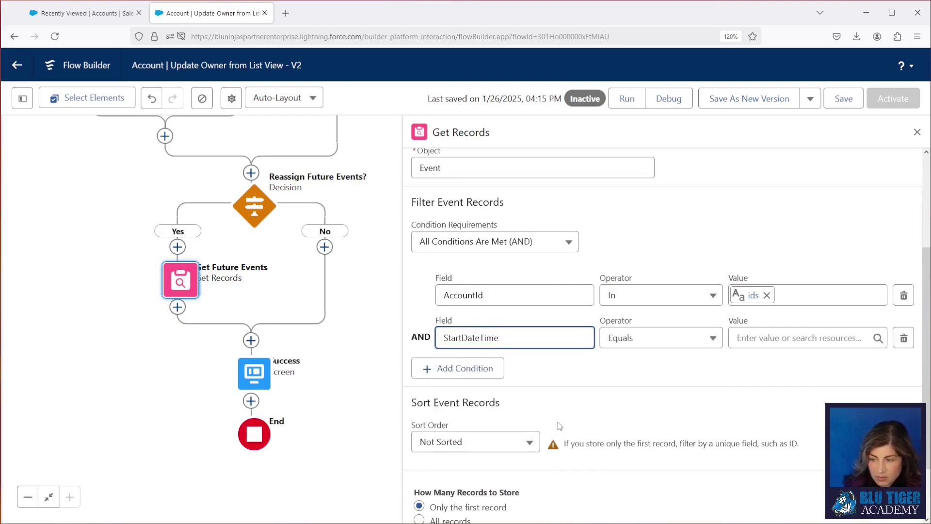
{"action": "left_click", "coordinate": [625, 343]}
{"action": "left_click", "coordinate": [629, 371]}
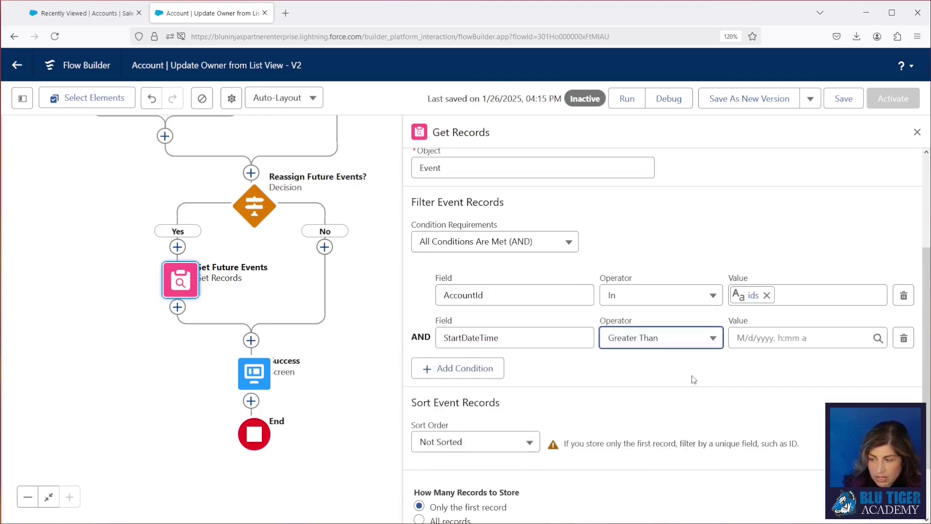
Create a Date formula resource named forTodayPlus1 with the formula TODAY()+1 as the value of the StartDateTime condition.
{"action": "left_click", "coordinate": [765, 337]}
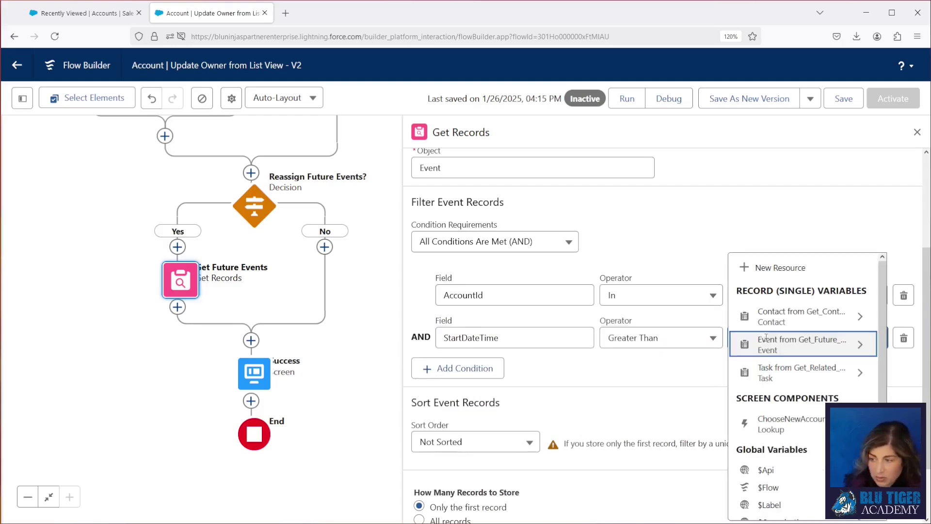
{"action": "left_click", "coordinate": [764, 268]}
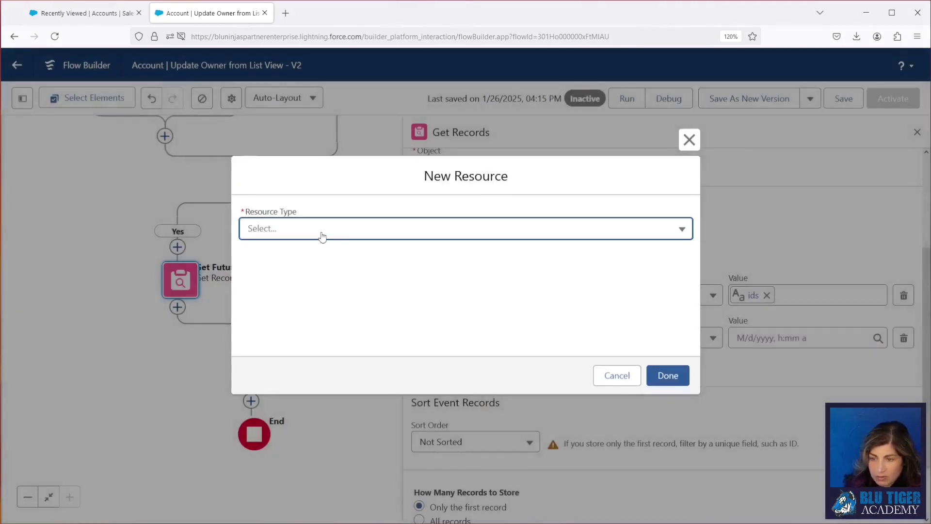
{"action": "left_click", "coordinate": [322, 236]}
{"action": "left_click", "coordinate": [316, 310]}
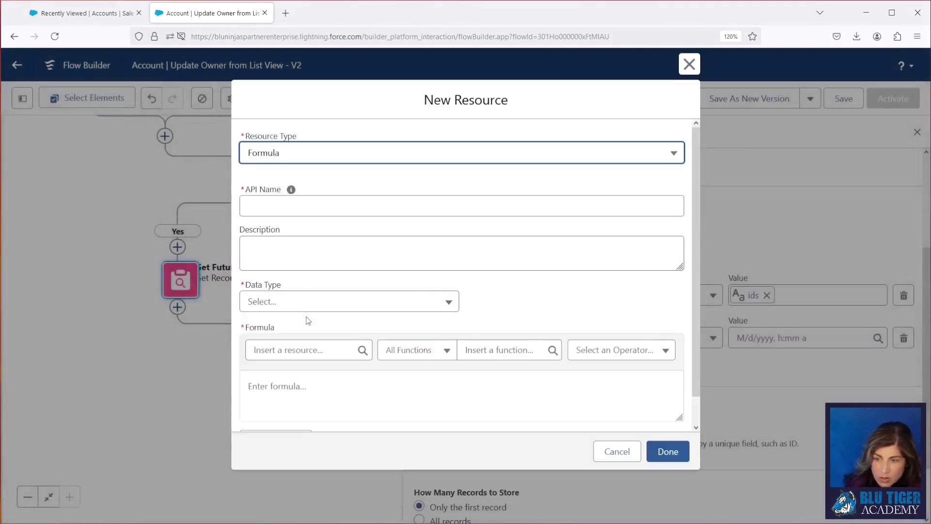
{"action": "left_click", "coordinate": [265, 204]}
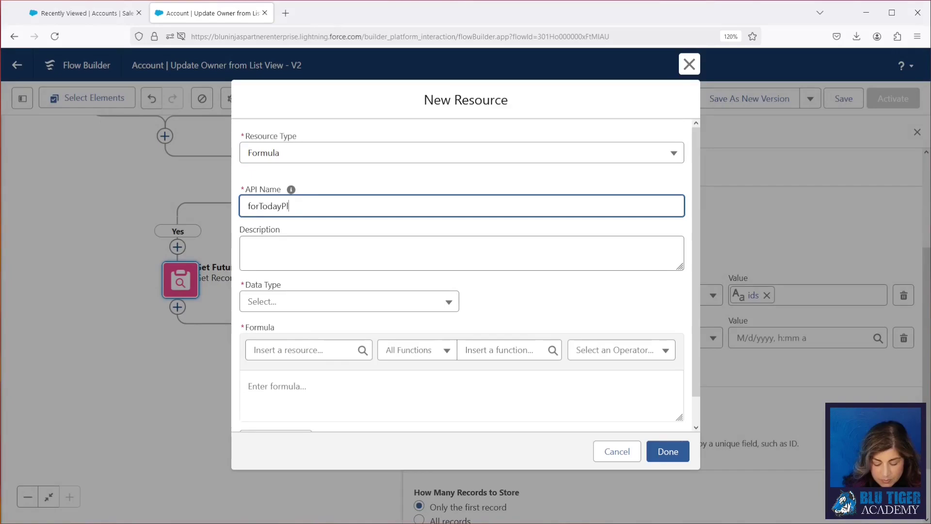
{"action": "left_click", "coordinate": [261, 306]}
{"action": "left_click", "coordinate": [271, 417]}
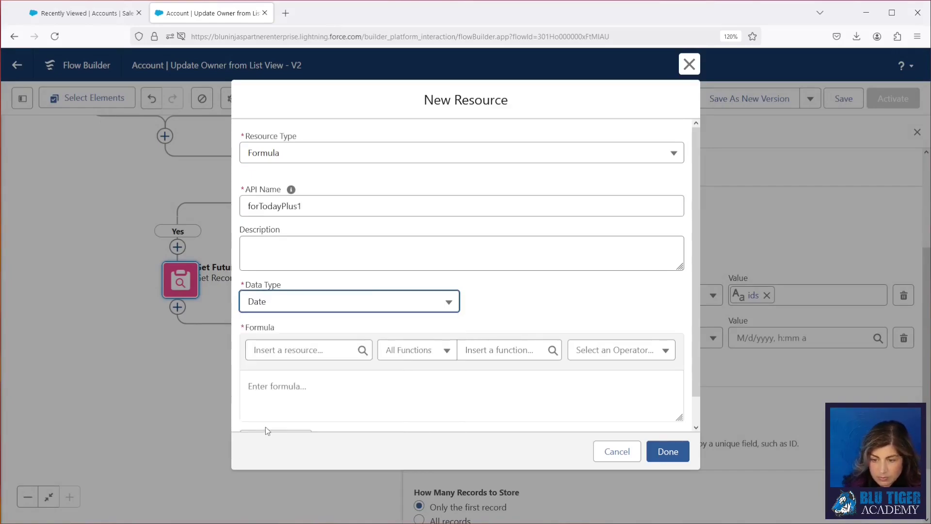
{"action": "left_click", "coordinate": [265, 408]}
{"action": "type", "text": "TODAY()+1"}
{"action": "scroll", "coordinate": [466, 291], "scroll_direction": "down", "scroll_amount": 1}
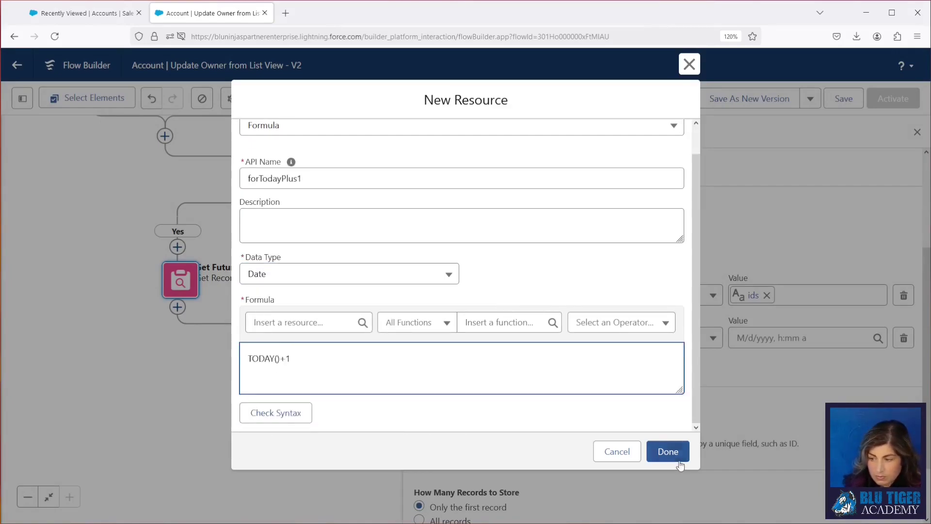
{"action": "left_click", "coordinate": [668, 451]}
Set Get Future Events to store record data by choosing fields and letting Salesforce do the rest.
{"action": "scroll", "coordinate": [572, 414], "scroll_direction": "down", "scroll_amount": 2}
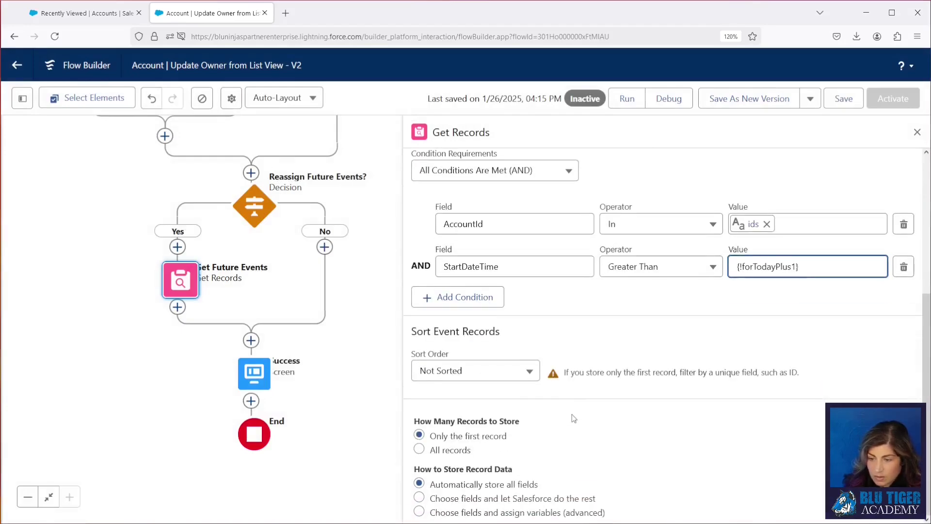
{"action": "scroll", "coordinate": [532, 451], "scroll_direction": "down", "scroll_amount": 3}
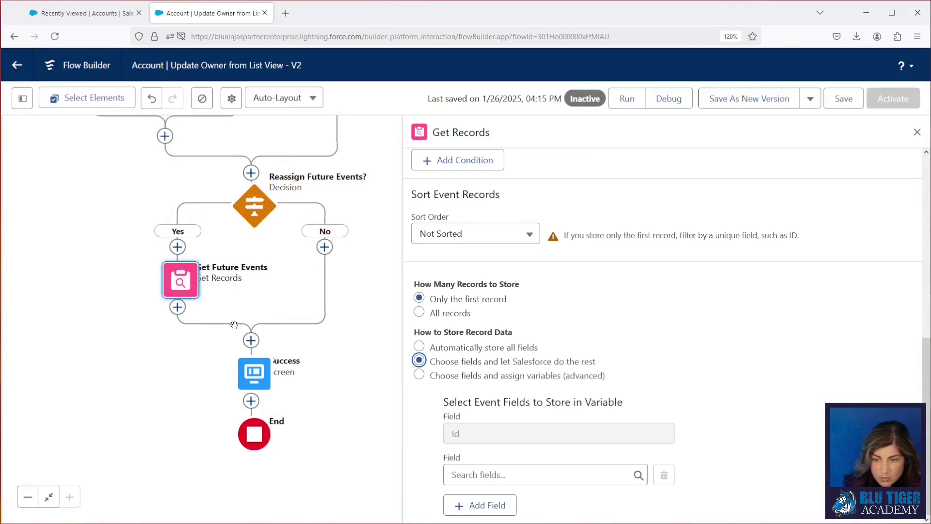
Add a Decision element labelled "Future Events Exist?" directly after Get Future Events.
{"action": "type", "text": "dec"}
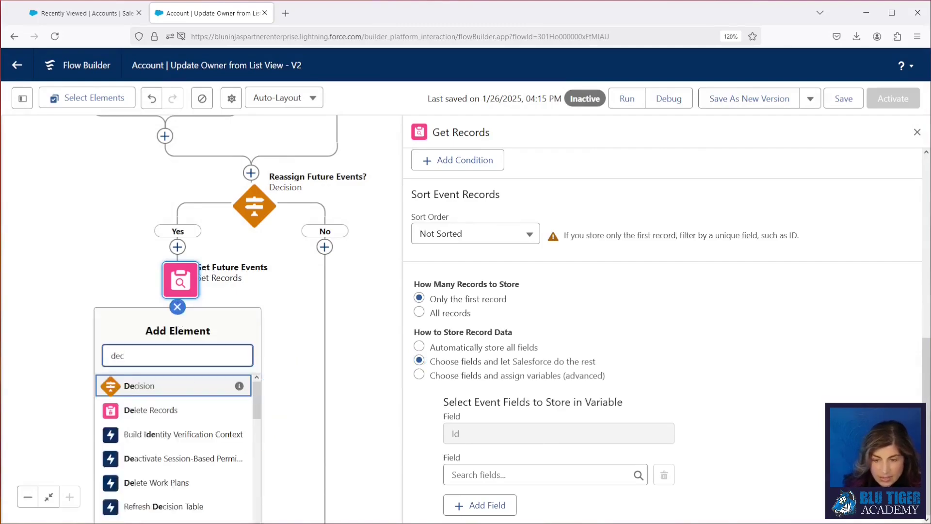
{"action": "left_click", "coordinate": [164, 391]}
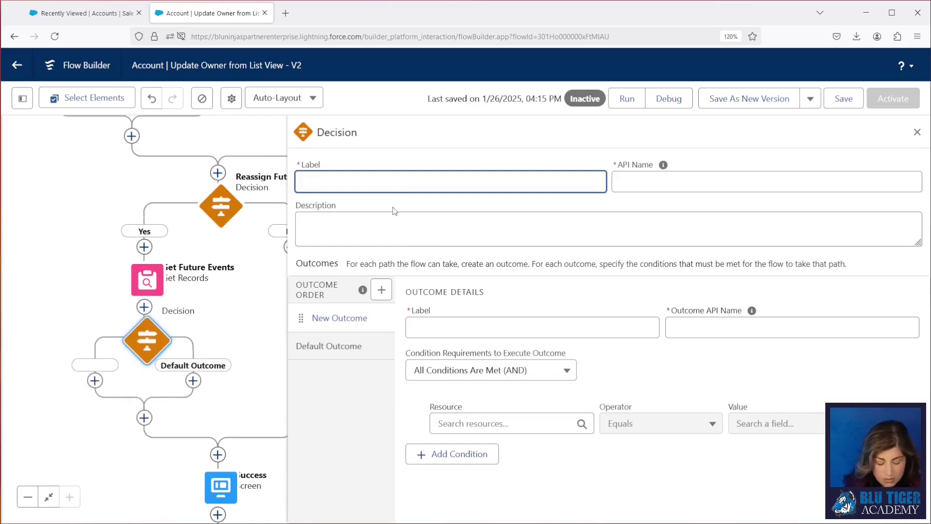
{"action": "type", "text": "Future Events Exist?"}
{"action": "key", "text": "Tab"}
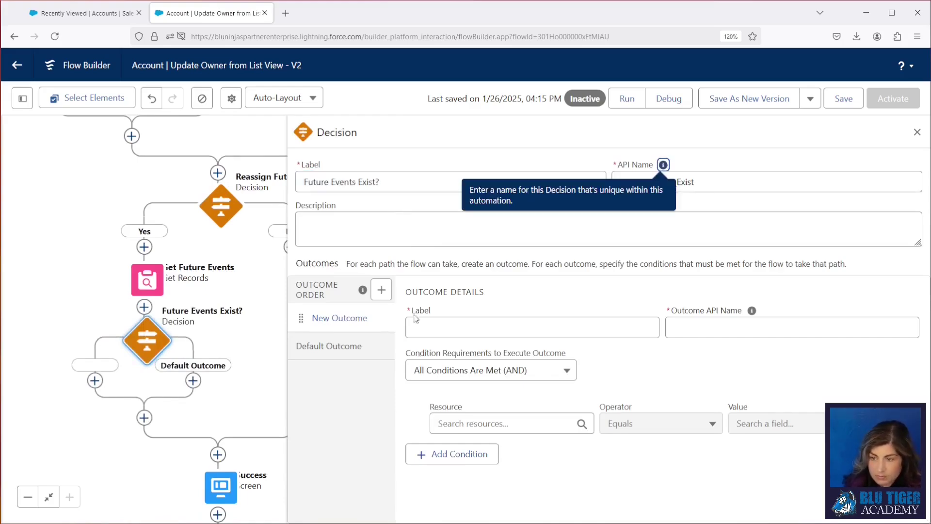
Label the first outcome of Future Events Exist? "Yes" with the API name YesFutureEventsExist.
{"action": "left_click", "coordinate": [532, 328]}
{"action": "type", "text": "Yes"}
{"action": "key", "text": "Tab"}
{"action": "key", "text": "Tab"}
{"action": "type", "text": "FutureEventsExis"}
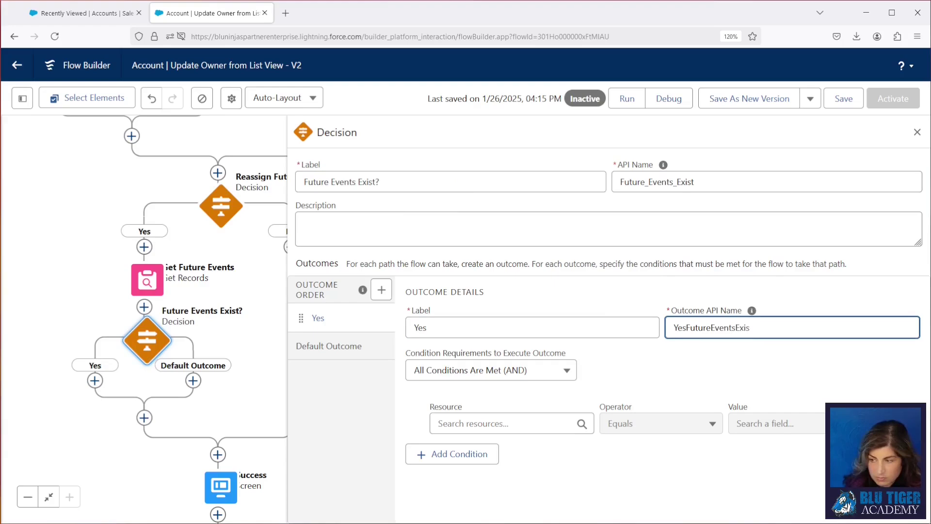
{"action": "type", "text": "t"}
Set the Yes outcome's condition to the Event from Get Future Events Is Null False.
{"action": "left_click", "coordinate": [505, 423]}
{"action": "type", "text": "get"}
{"action": "left_click", "coordinate": [546, 457]}
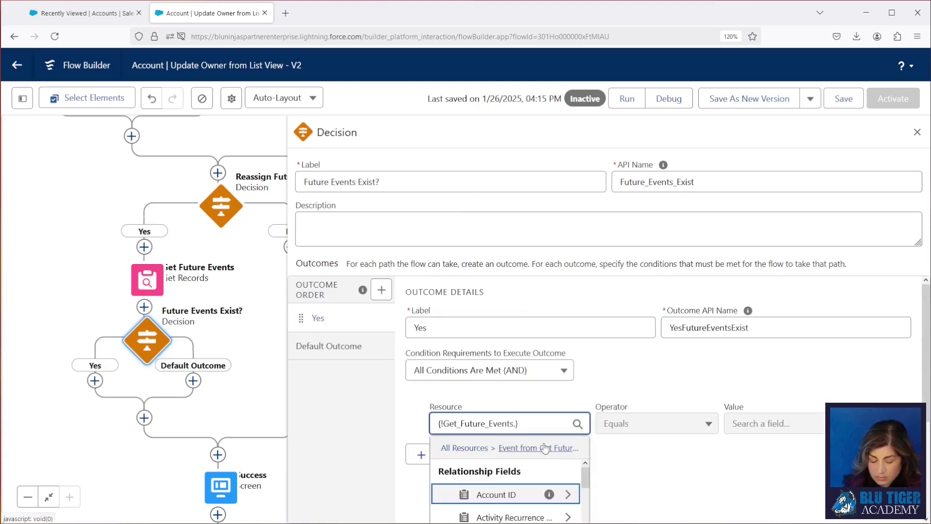
{"action": "left_click", "coordinate": [545, 448]}
{"action": "left_click", "coordinate": [657, 423]}
{"action": "left_click", "coordinate": [623, 350]}
{"action": "left_click", "coordinate": [762, 423]}
{"action": "type", "text": "false"}
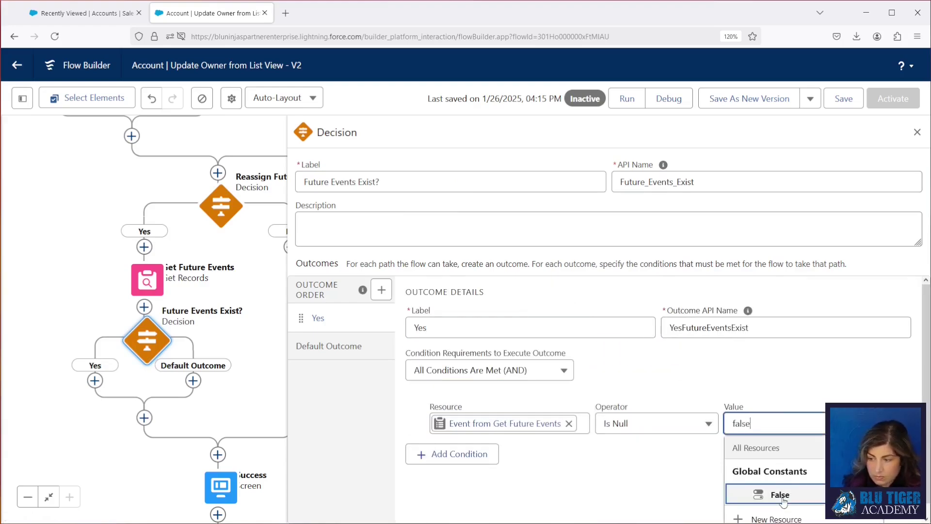
{"action": "left_click", "coordinate": [779, 495]}
Rename the default outcome of the Future Events Exist? decision to "No".
{"action": "left_click", "coordinate": [328, 346]}
{"action": "key", "text": "Tab"}
{"action": "type", "text": "No"}
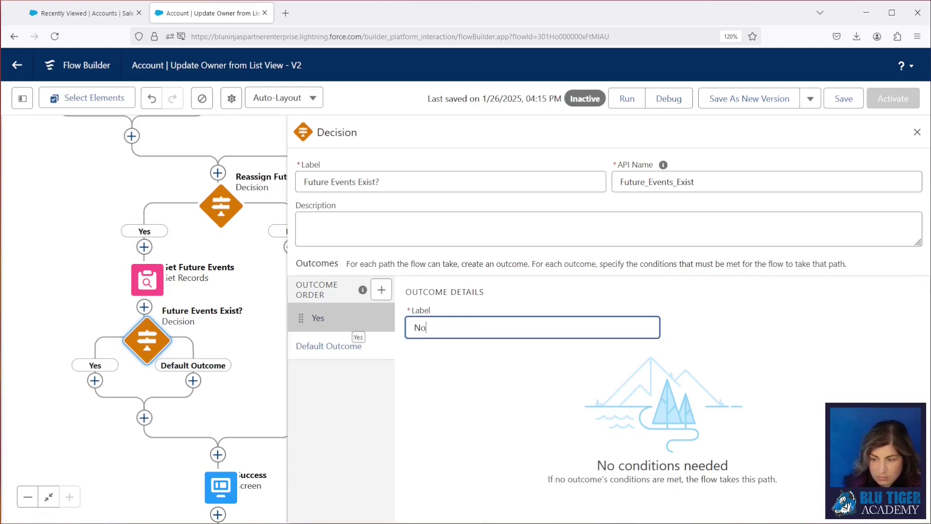
{"action": "left_click", "coordinate": [353, 320]}
Add an Update Records element labelled "Update Future Events" on the Yes path of Future Events Exist?
{"action": "left_click", "coordinate": [96, 380]}
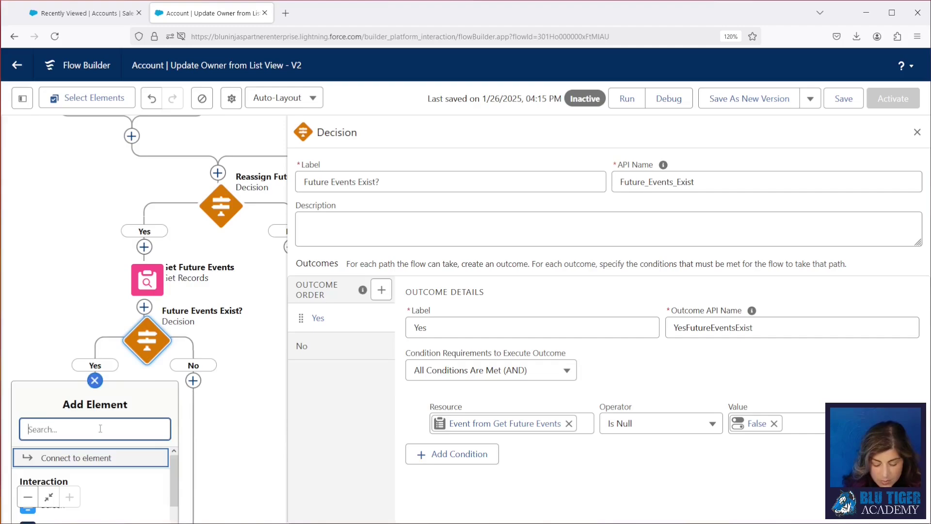
{"action": "type", "text": "update"}
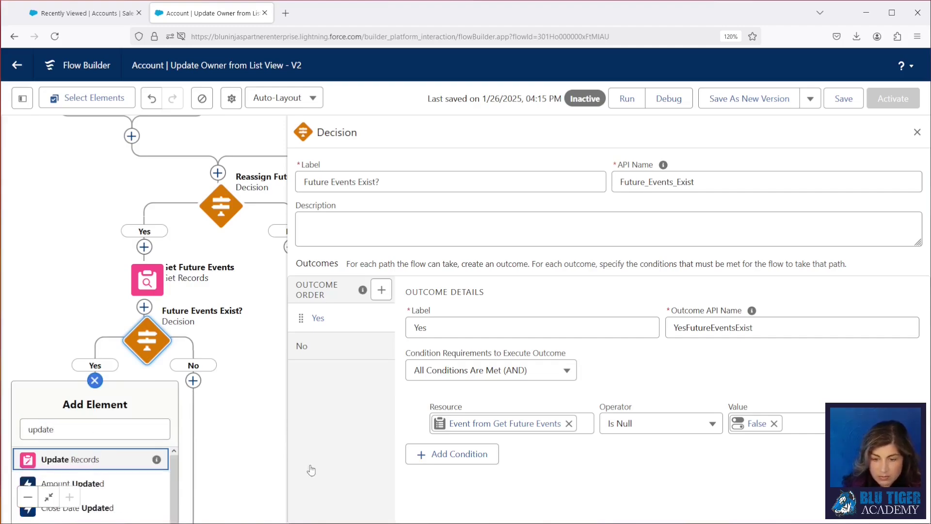
{"action": "left_click", "coordinate": [90, 456]}
{"action": "type", "text": "Update Futur"}
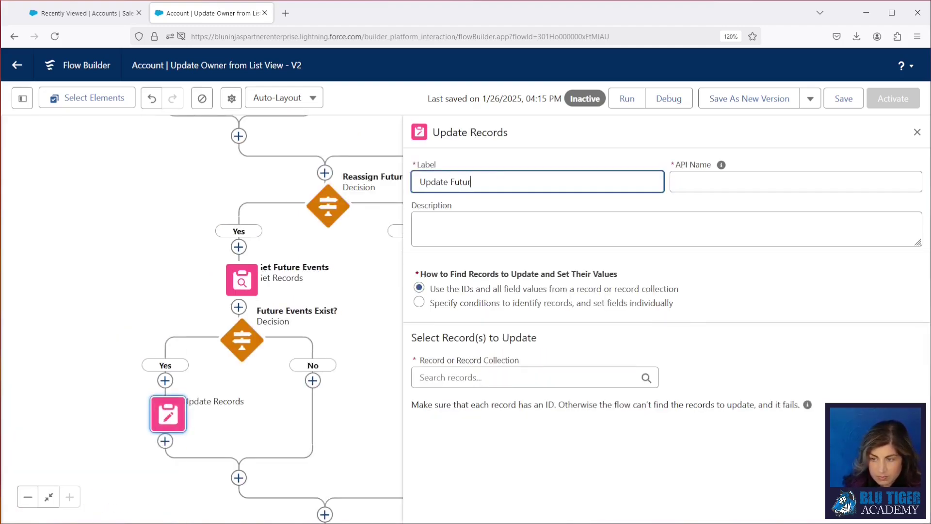
{"action": "type", "text": "e Events"}
{"action": "key", "text": "Tab"}
Set Update Future Events to identify records by specified conditions on the Event object and set fields individually.
{"action": "key", "text": "Tab"}
{"action": "key", "text": "Tab"}
{"action": "key", "text": "Tab"}
{"action": "key", "text": "Down"}
{"action": "key", "text": "Tab"}
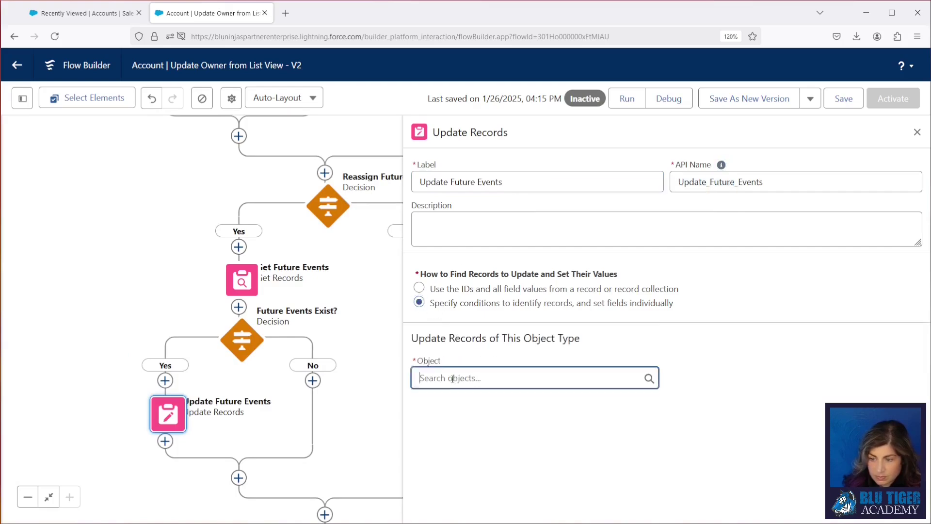
{"action": "type", "text": "Event"}
{"action": "left_click", "coordinate": [479, 335]}
{"action": "scroll", "coordinate": [475, 361], "scroll_direction": "down", "scroll_amount": 3}
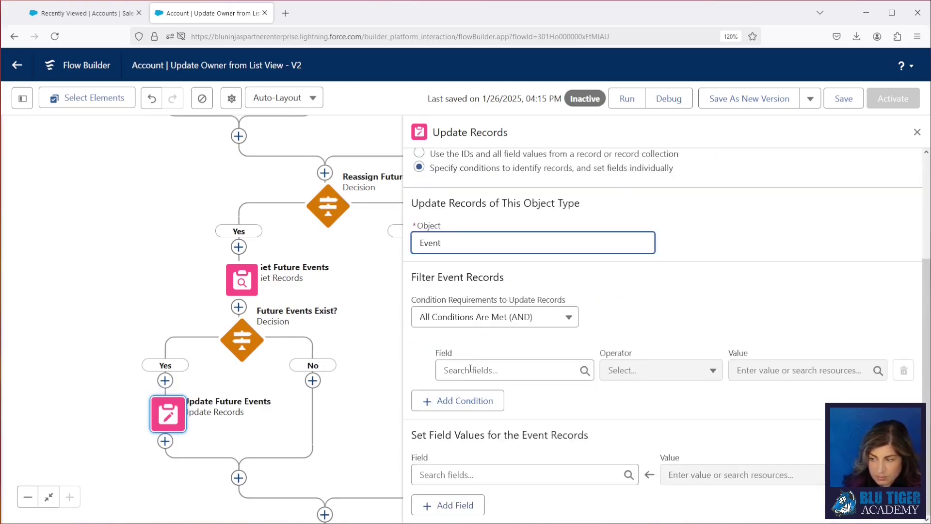
Filter the Event records in Update Future Events by AccountId In the ids collection variable.
{"action": "left_click", "coordinate": [469, 368]}
{"action": "left_click", "coordinate": [523, 270]}
{"action": "left_click", "coordinate": [714, 373]}
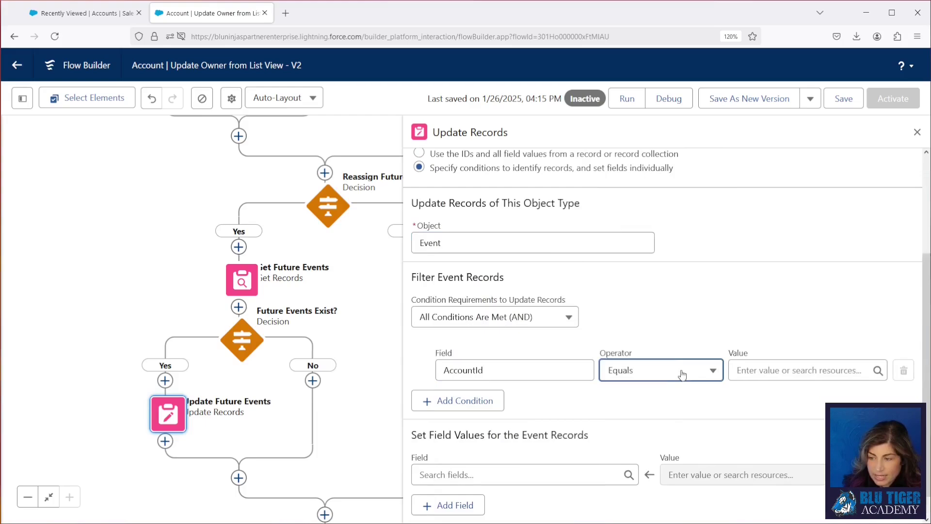
{"action": "left_click", "coordinate": [669, 322]}
{"action": "left_click", "coordinate": [756, 372]}
{"action": "type", "text": "ids"}
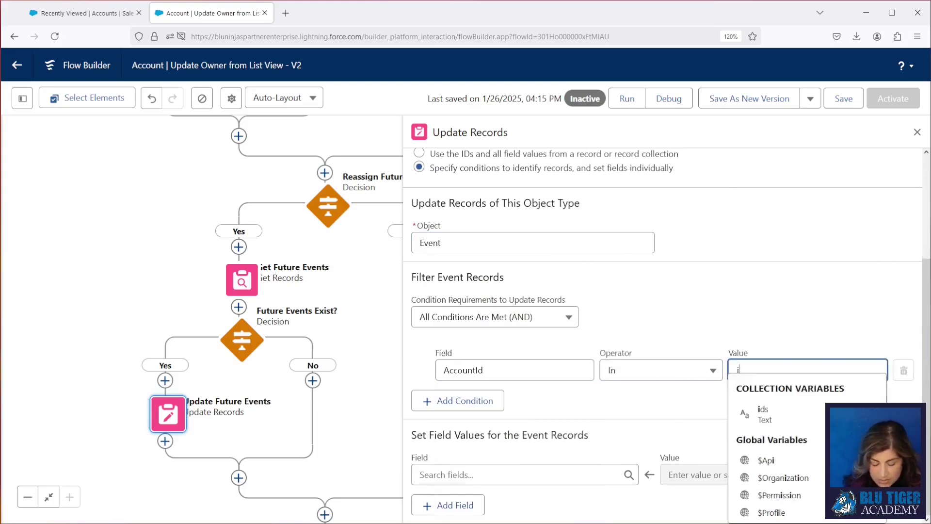
{"action": "left_click", "coordinate": [762, 417]}
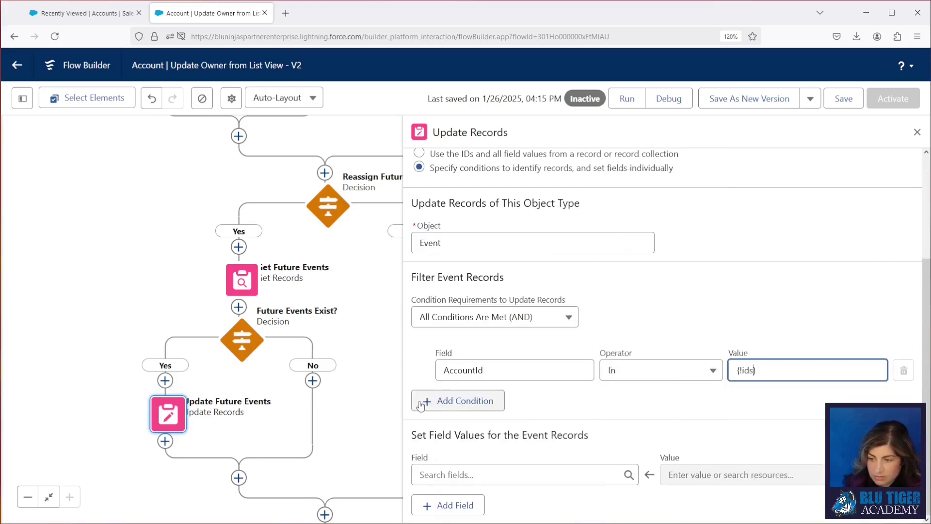
Add a second filter condition to Update Future Events for StartDateTime Greater Than the forTodayPlus1 formula.
{"action": "left_click", "coordinate": [457, 400]}
{"action": "type", "text": "start"}
{"action": "left_click", "coordinate": [555, 490]}
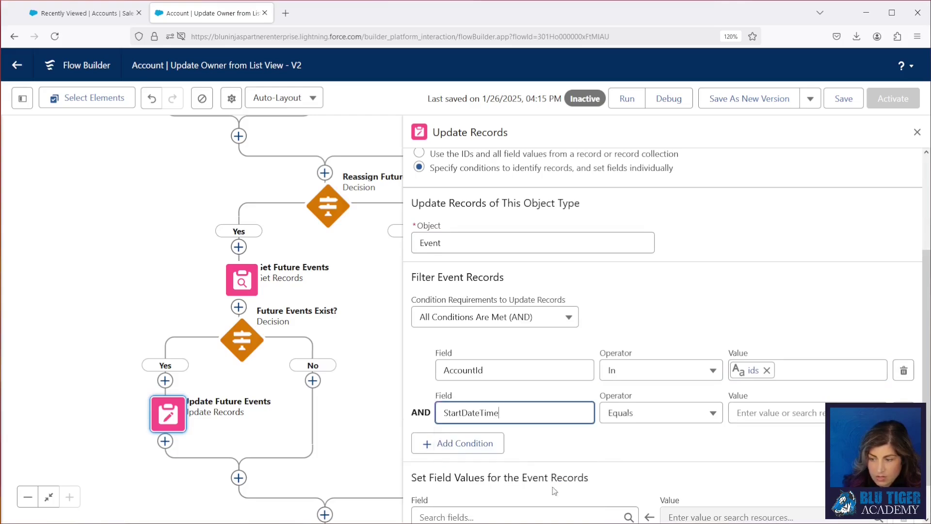
{"action": "left_click", "coordinate": [627, 417]}
{"action": "left_click", "coordinate": [625, 245]}
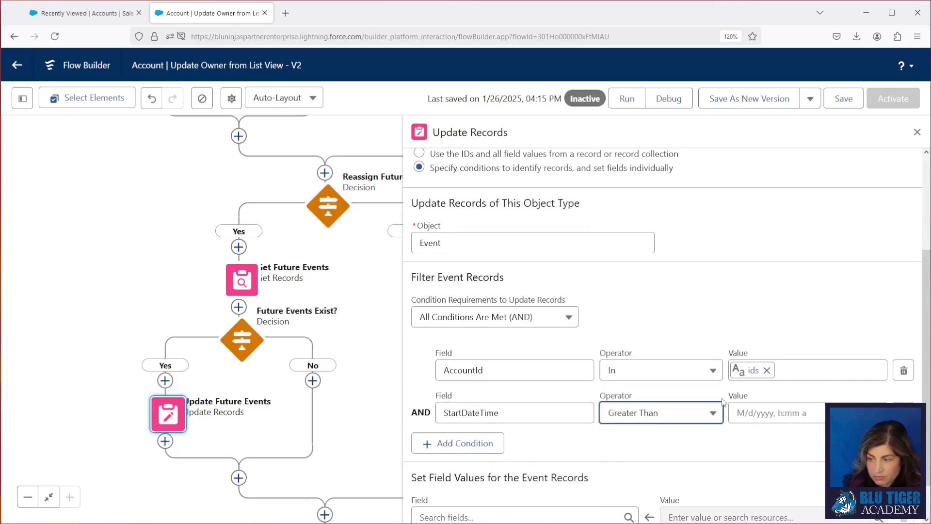
{"action": "left_click", "coordinate": [745, 412]}
{"action": "left_click", "coordinate": [776, 315]}
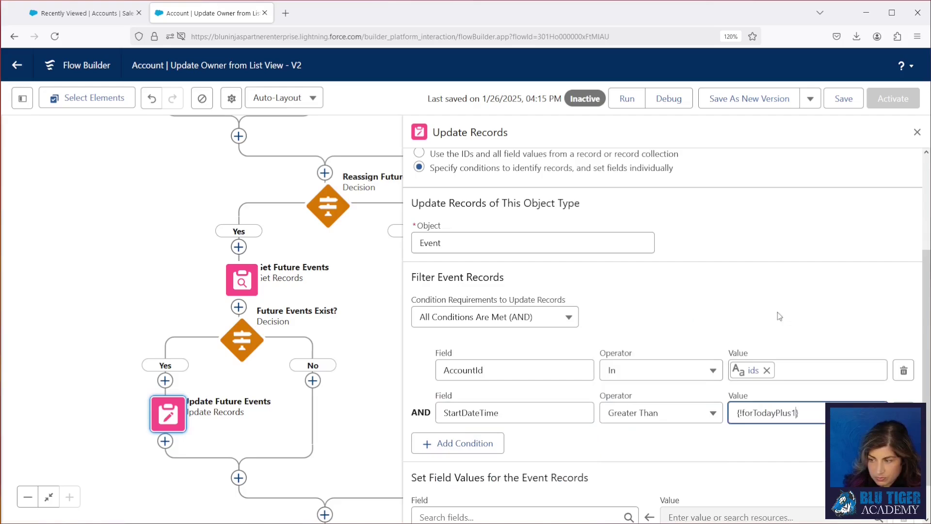
Set the OwnerId field of the Event records to the Record ID from the ChooseNewAccountOwner lookup.
{"action": "scroll", "coordinate": [636, 317], "scroll_direction": "down", "scroll_amount": 1}
{"action": "left_click", "coordinate": [493, 474]}
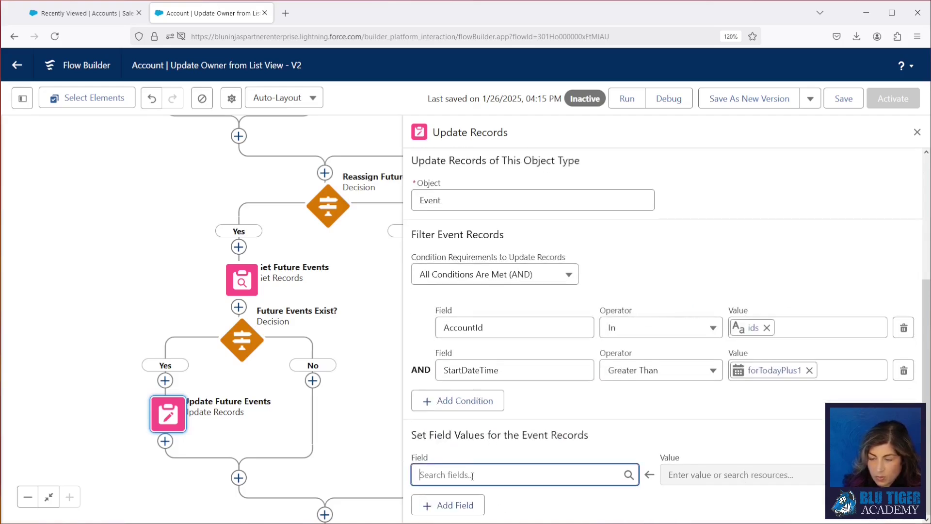
{"action": "type", "text": "owner"}
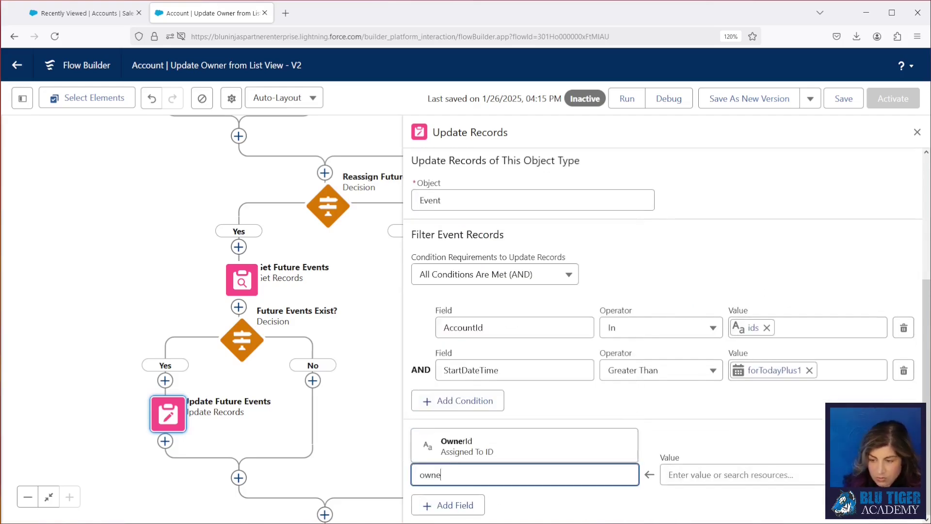
{"action": "left_click", "coordinate": [475, 441]}
{"action": "left_click", "coordinate": [703, 473]}
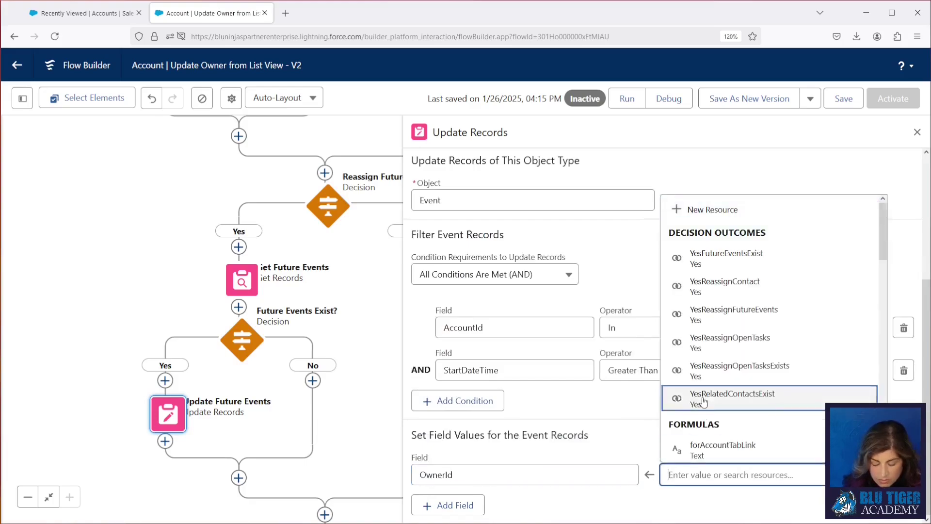
{"action": "type", "text": "own"}
{"action": "left_click", "coordinate": [706, 291]}
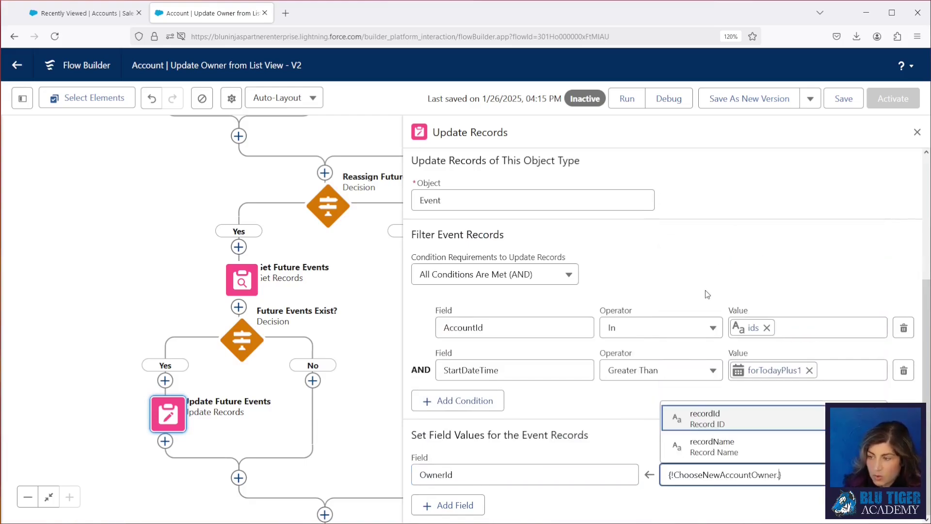
{"action": "left_click", "coordinate": [684, 415]}
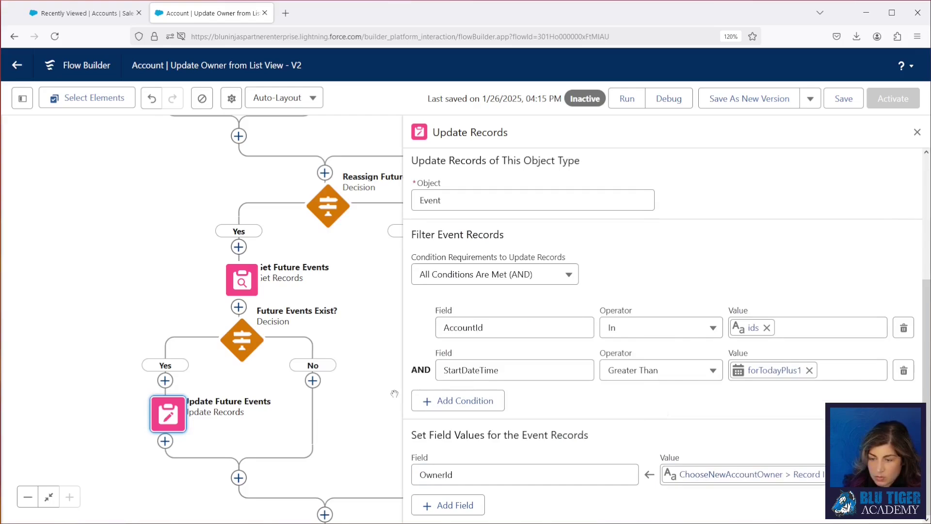
Save the flow and add a Decision element labelled Reassign Open Opps? directly before the Success screen.
{"action": "left_click_drag", "start_coordinate": [380, 402], "coordinate": [321, 259]}
{"action": "left_click", "coordinate": [842, 97]}
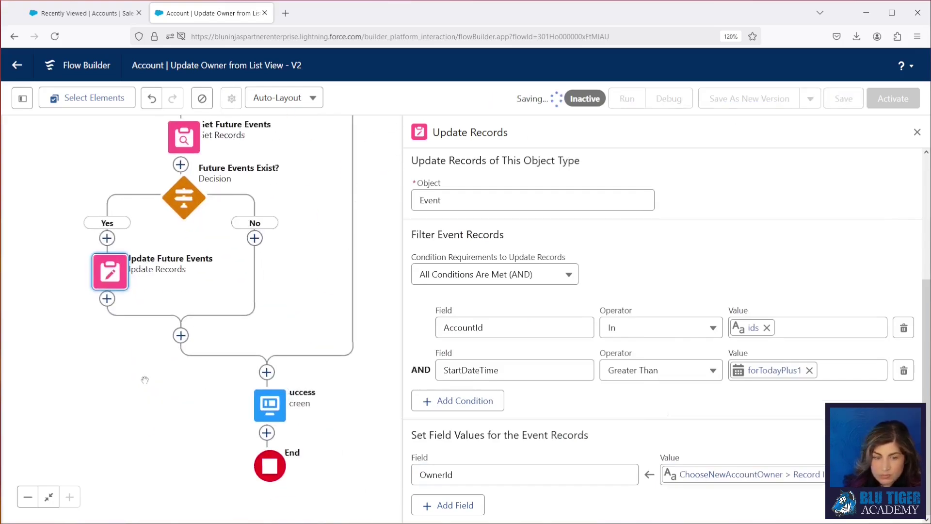
{"action": "left_click", "coordinate": [266, 372]}
{"action": "type", "text": "dec"}
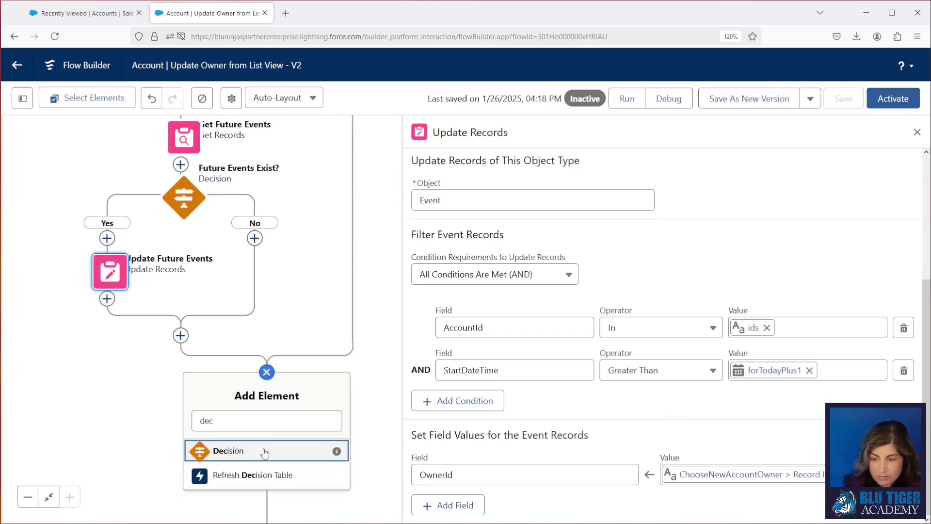
{"action": "left_click", "coordinate": [270, 447]}
{"action": "type", "text": "Reassign Open Opps?"}
{"action": "key", "text": "Tab"}
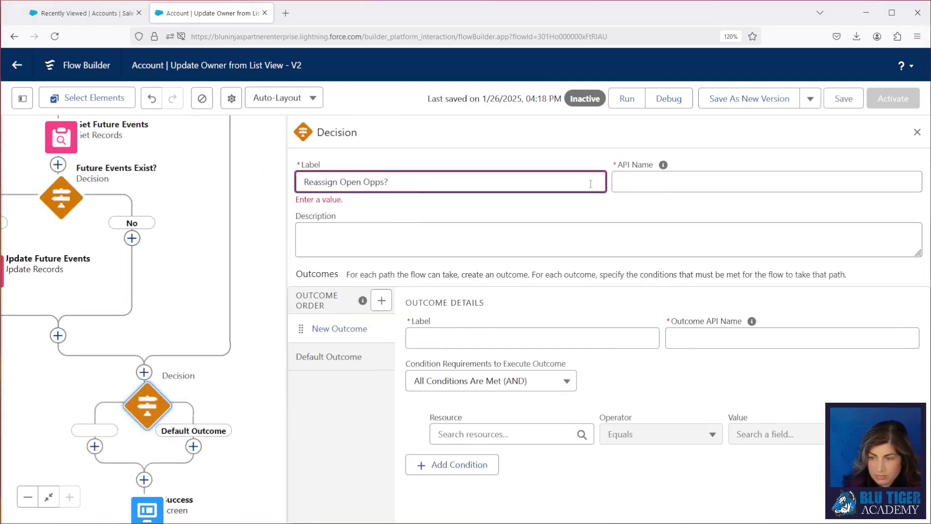
Label the first outcome of Reassign Open Opps? Yes and give it the API name YesReassignOpenOpps.
{"action": "left_click", "coordinate": [460, 321]}
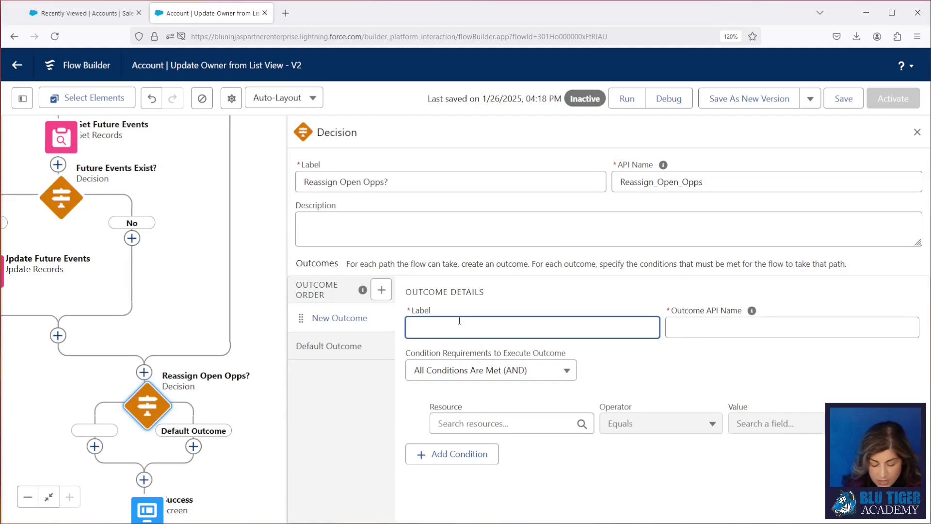
{"action": "key", "text": "Tab"}
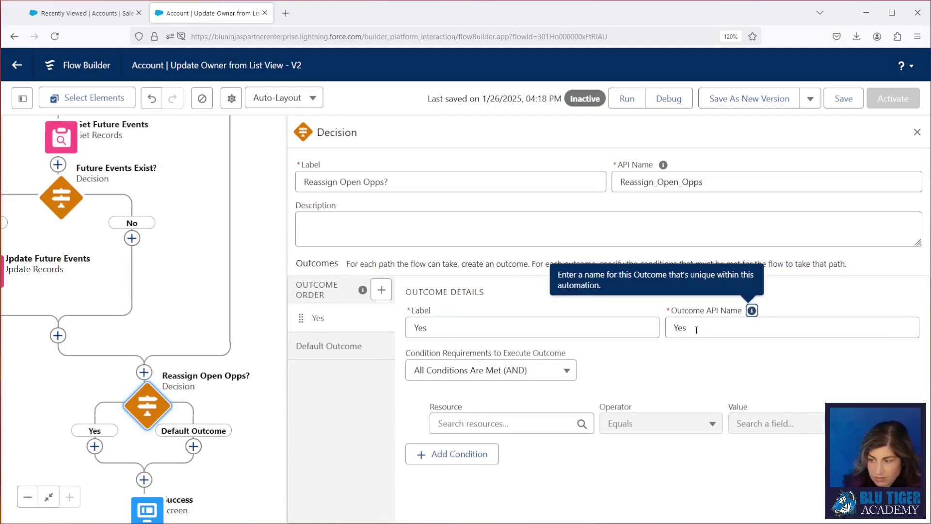
{"action": "left_click", "coordinate": [696, 331]}
{"action": "type", "text": "ReassignOpenOpps"}
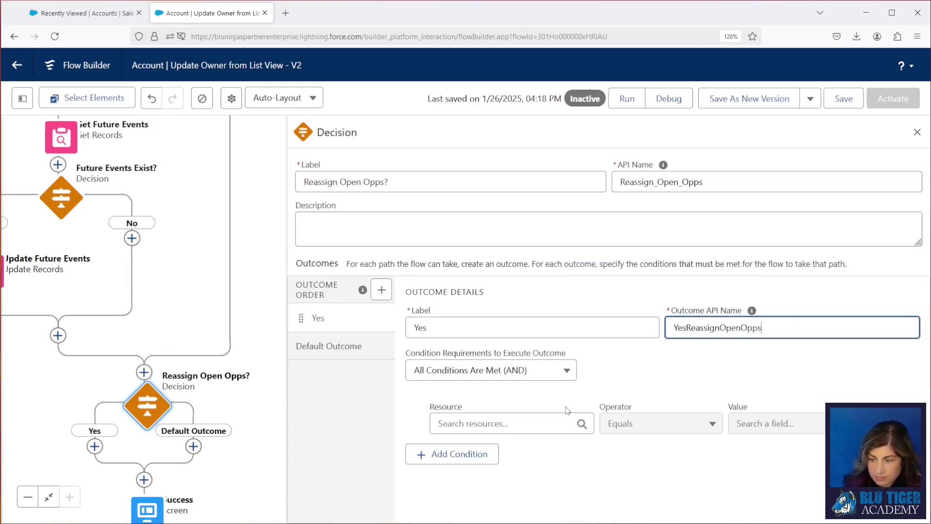
Set the Yes outcome's condition to the screen toggle Reassign Open Opportunities to New Owner Equals True.
{"action": "left_click", "coordinate": [533, 423]}
{"action": "left_click", "coordinate": [506, 356]}
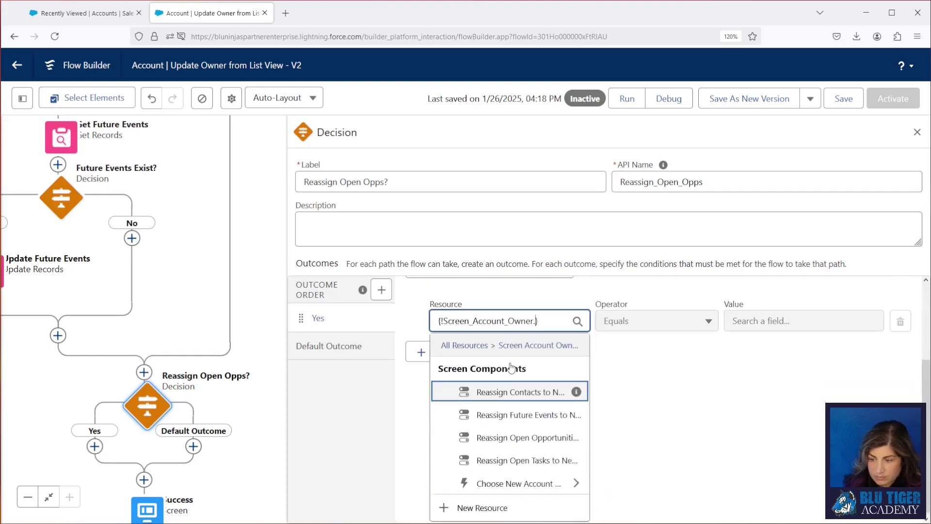
{"action": "left_click", "coordinate": [514, 437]}
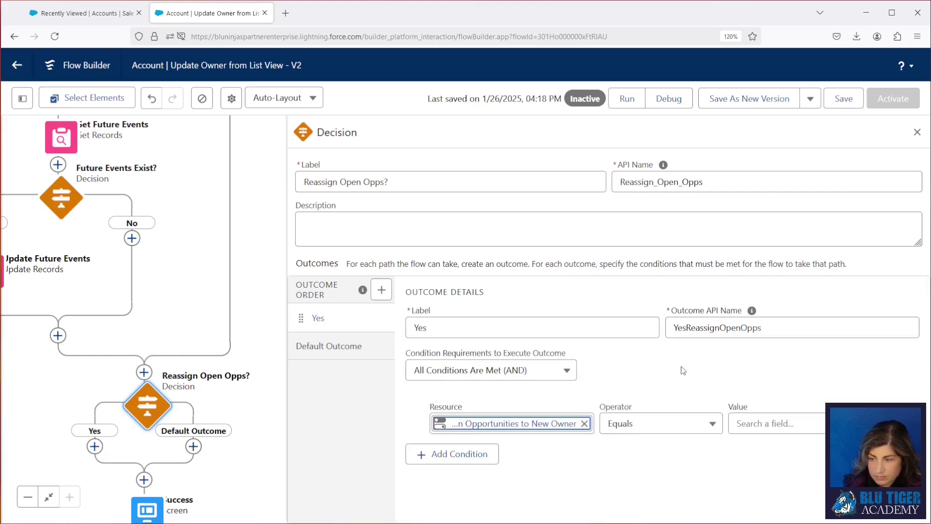
{"action": "left_click", "coordinate": [761, 426]}
{"action": "type", "text": "true"}
{"action": "left_click", "coordinate": [759, 493]}
Rename the default outcome of the Reassign Open Opps? decision to No.
{"action": "left_click", "coordinate": [352, 346]}
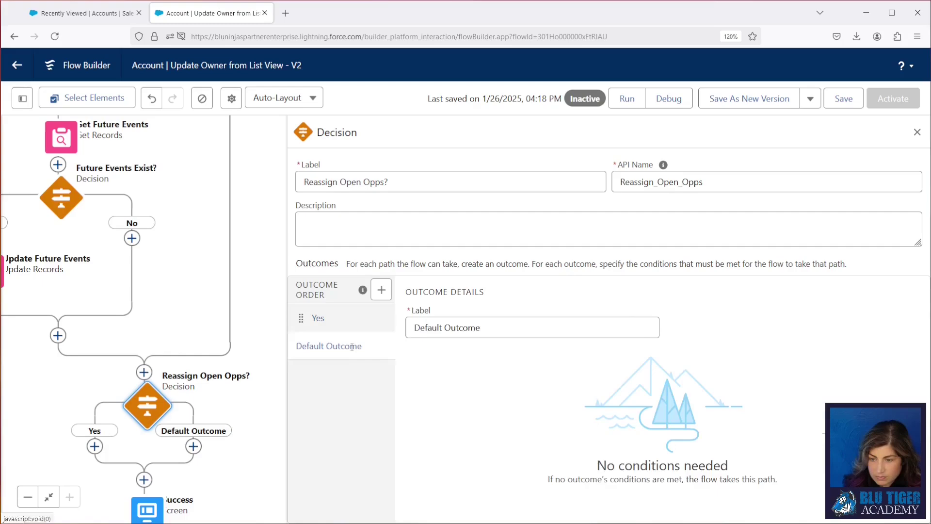
{"action": "triple_click", "coordinate": [461, 327]}
{"action": "type", "text": "No"}
{"action": "left_click", "coordinate": [318, 318]}
Add a Get Records element labelled Get Open Opportunities on the Yes path of Reassign Open Opps?, using the Opportunity object.
{"action": "left_click_drag", "start_coordinate": [224, 399], "coordinate": [226, 225]}
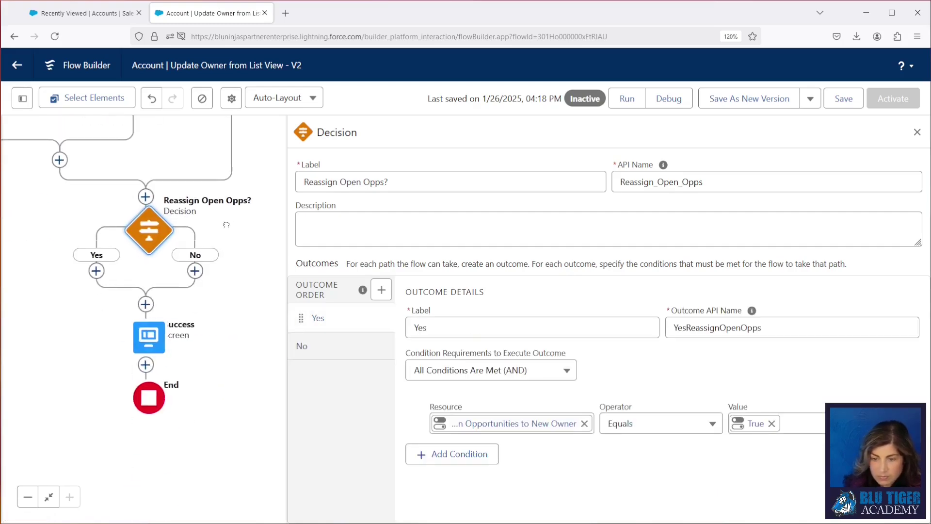
{"action": "left_click", "coordinate": [96, 271]}
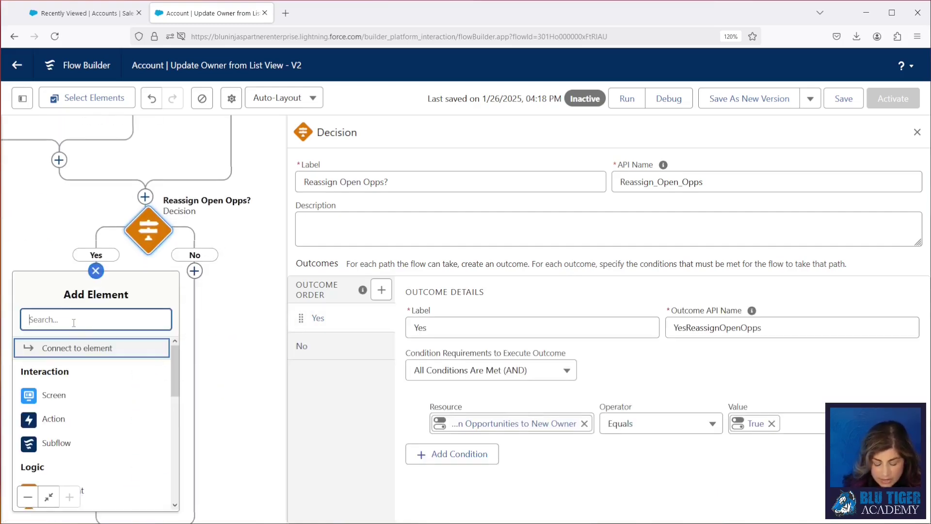
{"action": "type", "text": "get"}
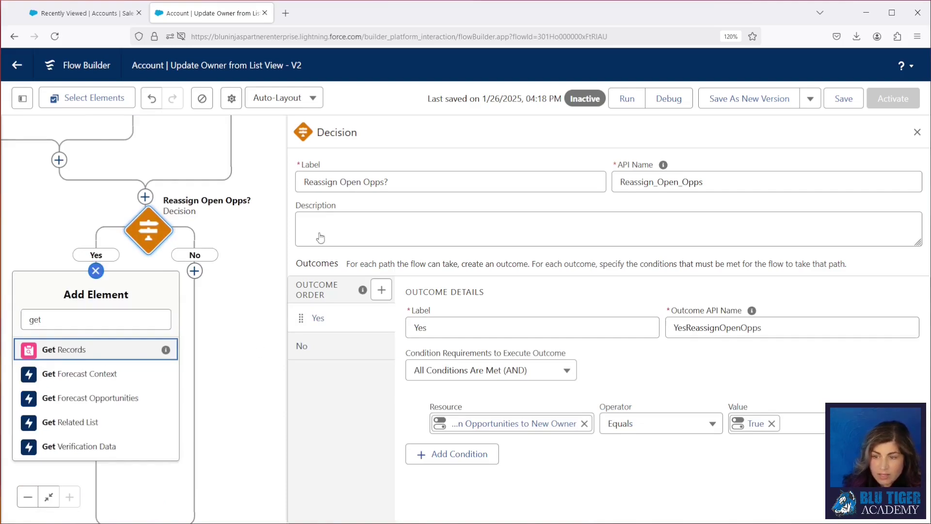
{"action": "key", "text": "Return"}
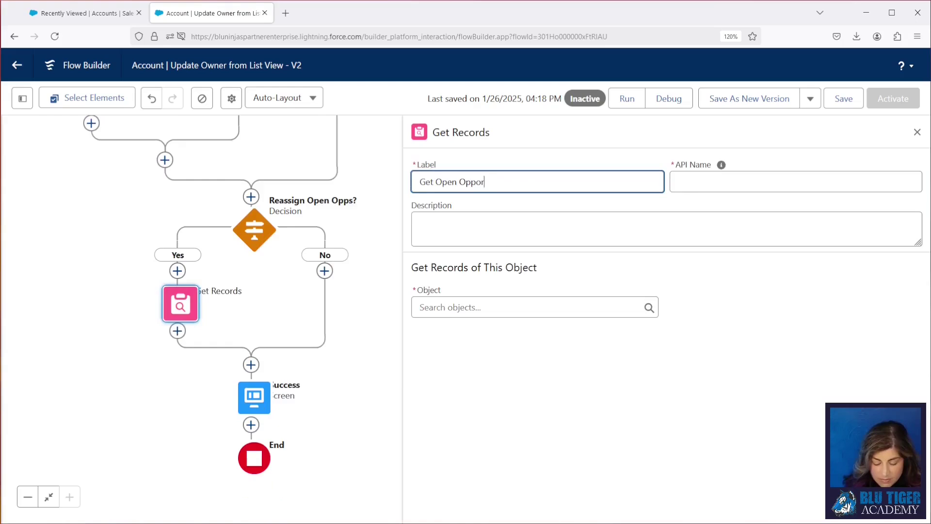
{"action": "key", "text": "Tab"}
{"action": "left_click", "coordinate": [485, 307]}
{"action": "type", "text": "Oppor"}
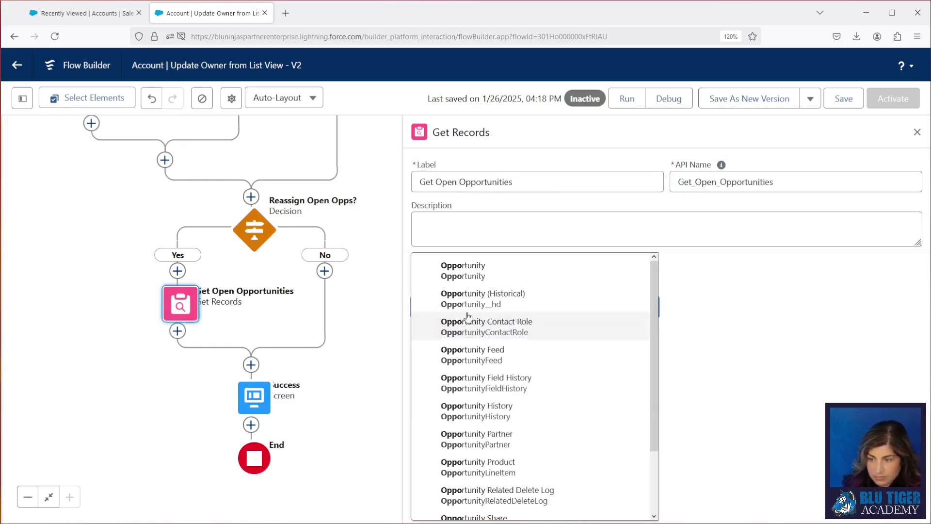
{"action": "left_click", "coordinate": [466, 269]}
Filter the Opportunity records in Get Open Opportunities by AccountId In the ids collection variable.
{"action": "scroll", "coordinate": [471, 386], "scroll_direction": "down", "scroll_amount": 3}
{"action": "left_click", "coordinate": [485, 267]}
{"action": "left_click", "coordinate": [472, 279]}
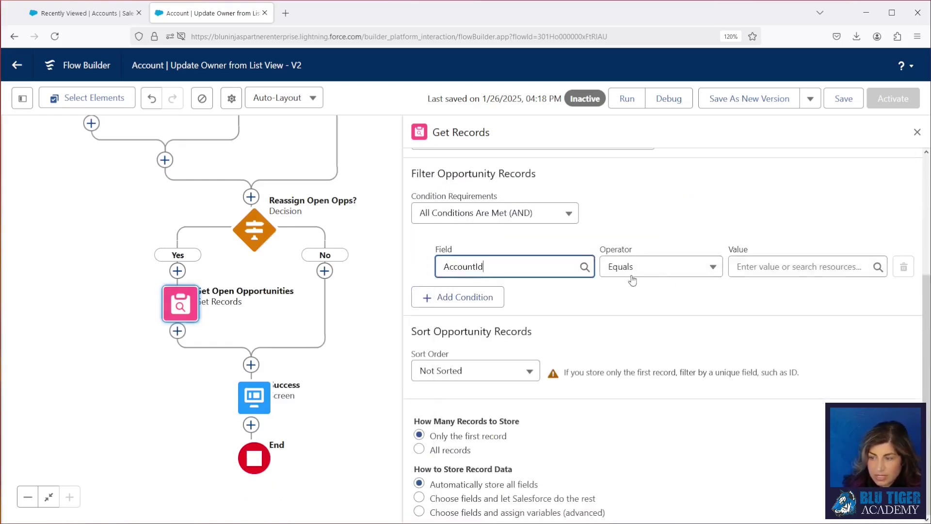
{"action": "left_click", "coordinate": [696, 272]}
{"action": "left_click", "coordinate": [680, 428]}
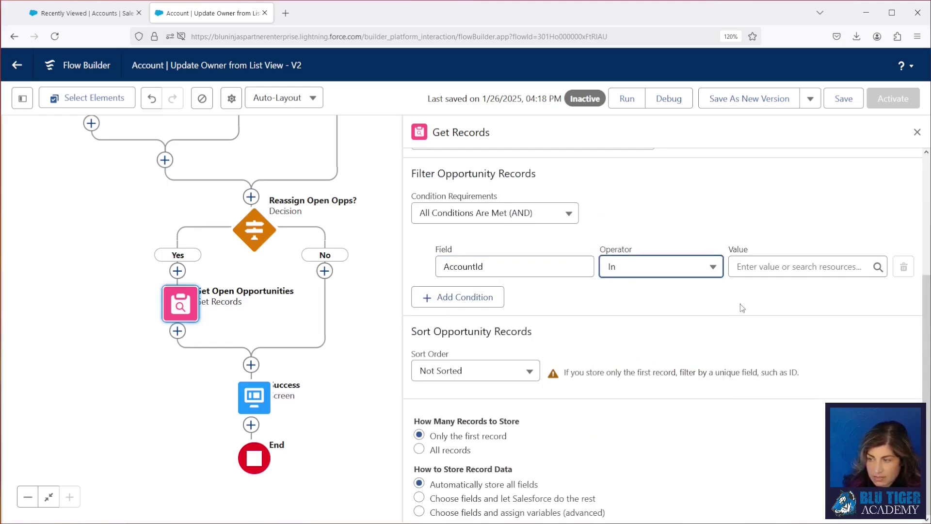
{"action": "left_click", "coordinate": [744, 270]}
{"action": "left_click", "coordinate": [742, 312]}
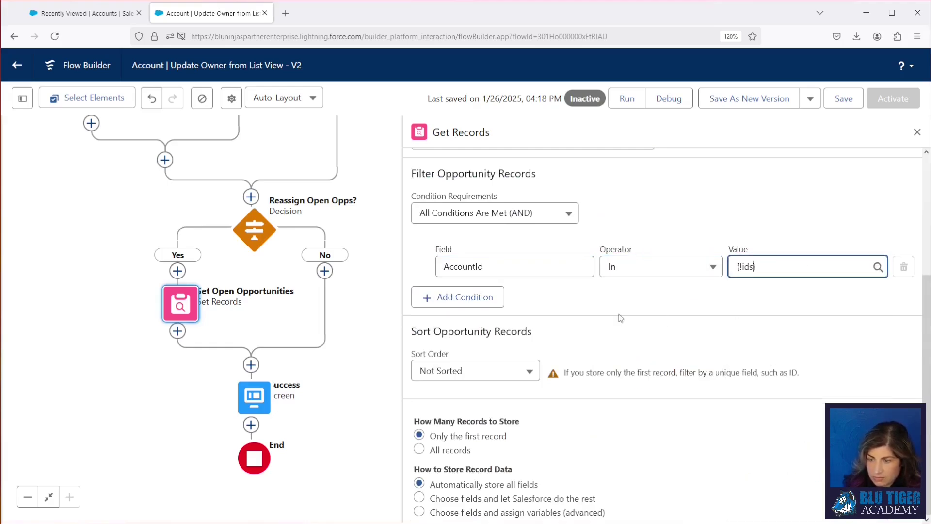
Add a second filter condition to Get Open Opportunities for IsClosed Equals False.
{"action": "left_click", "coordinate": [470, 297]}
{"action": "left_click", "coordinate": [489, 308]}
{"action": "type", "text": "close"}
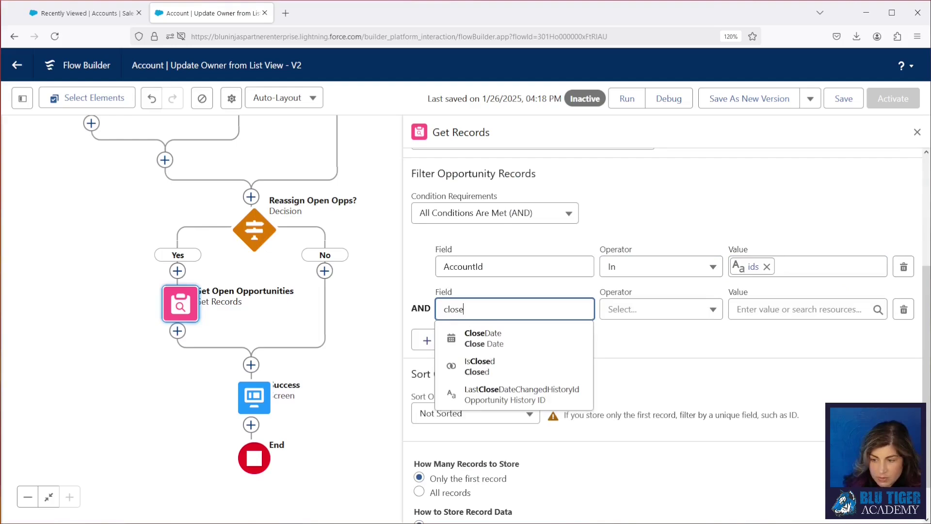
{"action": "left_click", "coordinate": [480, 366]}
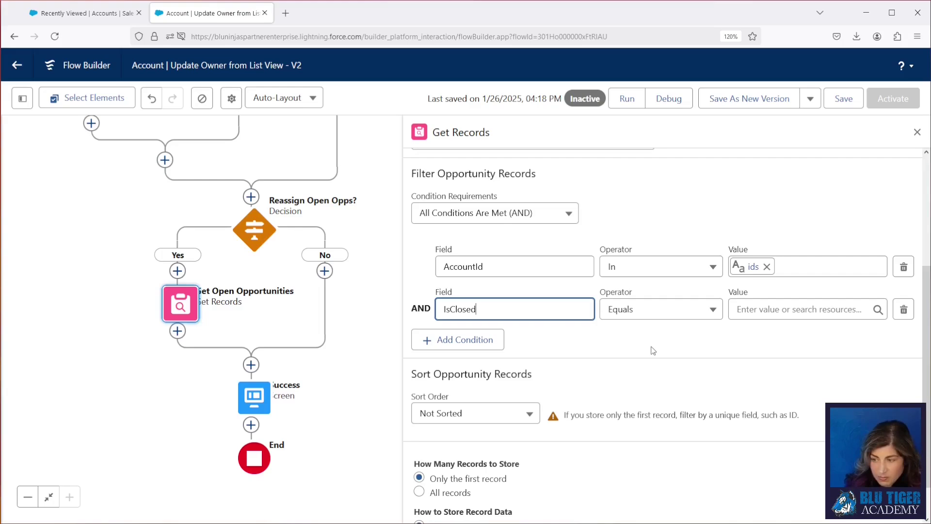
{"action": "left_click", "coordinate": [755, 309]}
{"action": "type", "text": "False"}
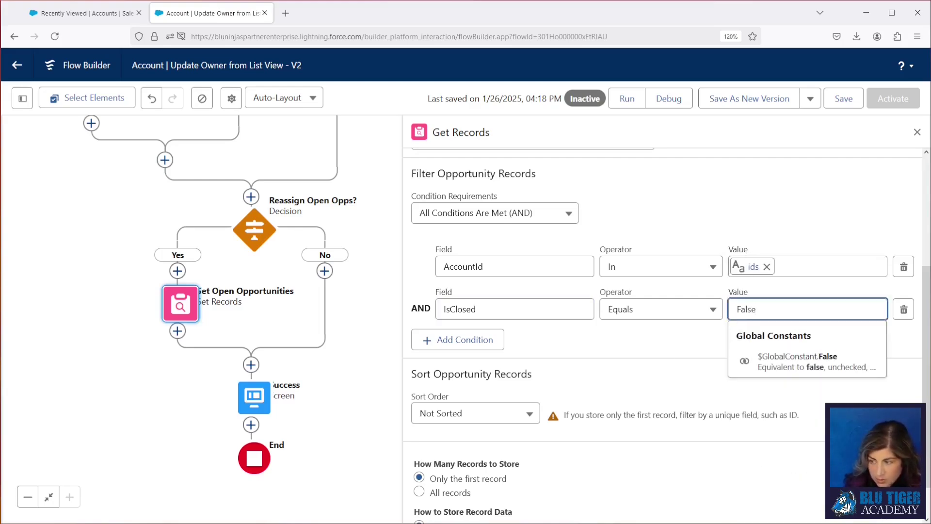
{"action": "left_click", "coordinate": [793, 362]}
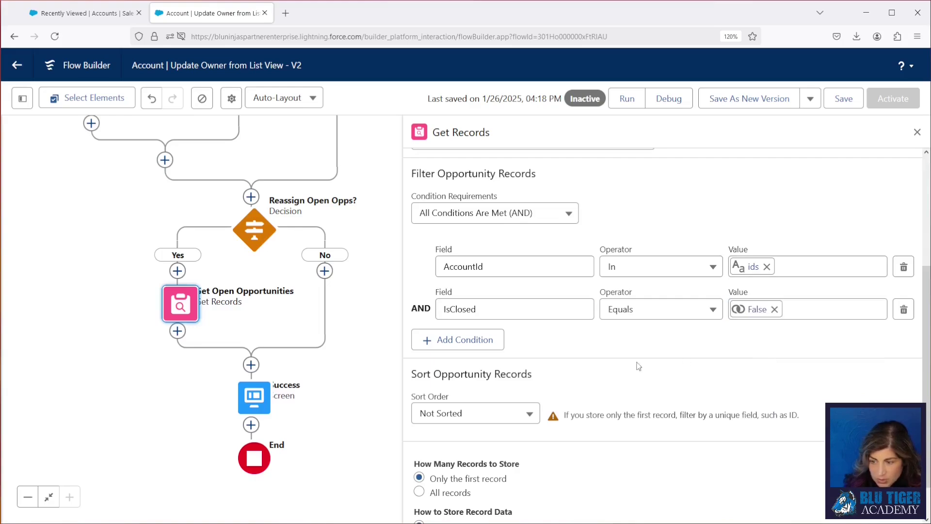
Set how Get Open Opportunities stores record data to Choose fields and let Salesforce do the rest.
{"action": "scroll", "coordinate": [600, 372], "scroll_direction": "down", "scroll_amount": 2}
{"action": "left_click", "coordinate": [419, 498]}
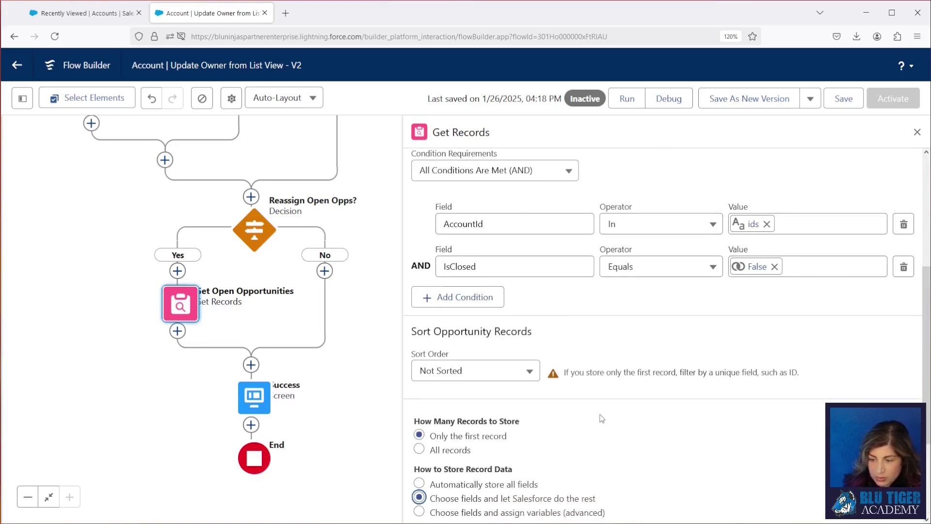
{"action": "scroll", "coordinate": [626, 412], "scroll_direction": "down", "scroll_amount": 5}
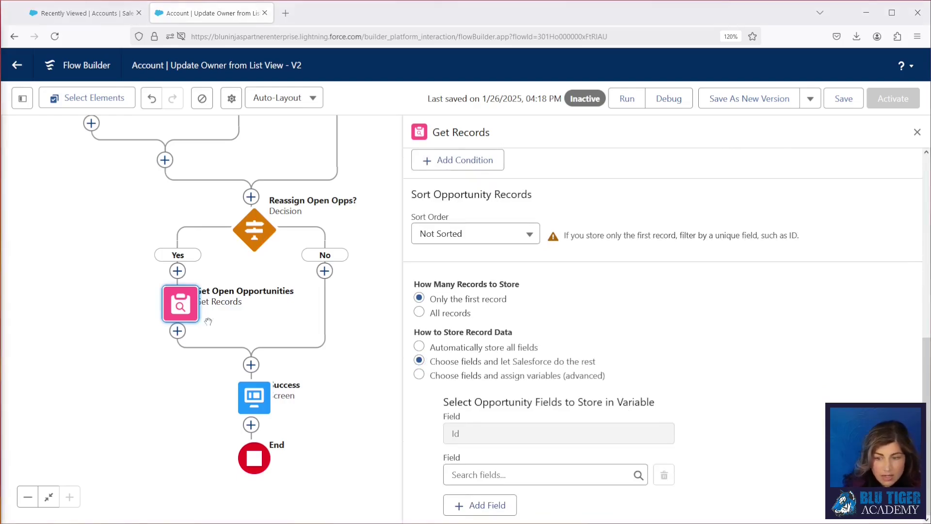
Add a Decision element labelled Open Opportunities Exist? directly after Get Open Opportunities.
{"action": "left_click", "coordinate": [177, 331]}
{"action": "type", "text": "dec"}
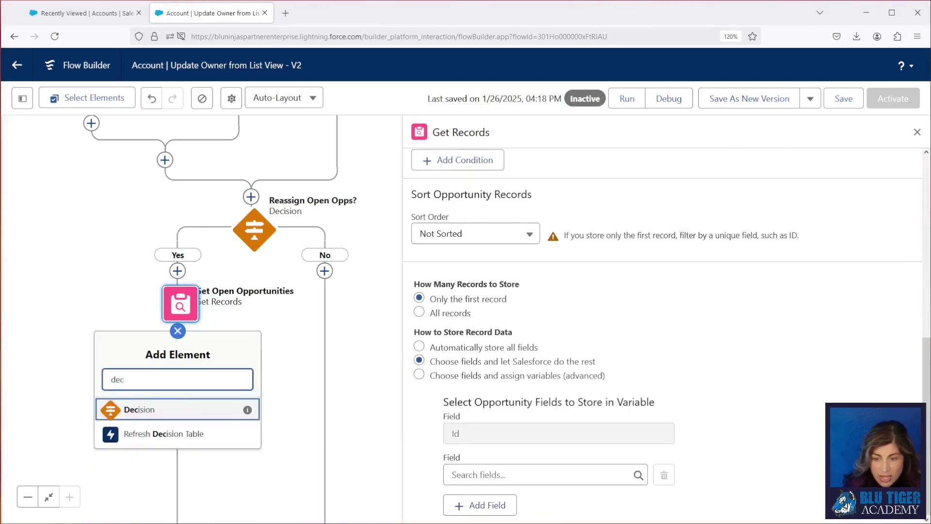
{"action": "left_click", "coordinate": [155, 411]}
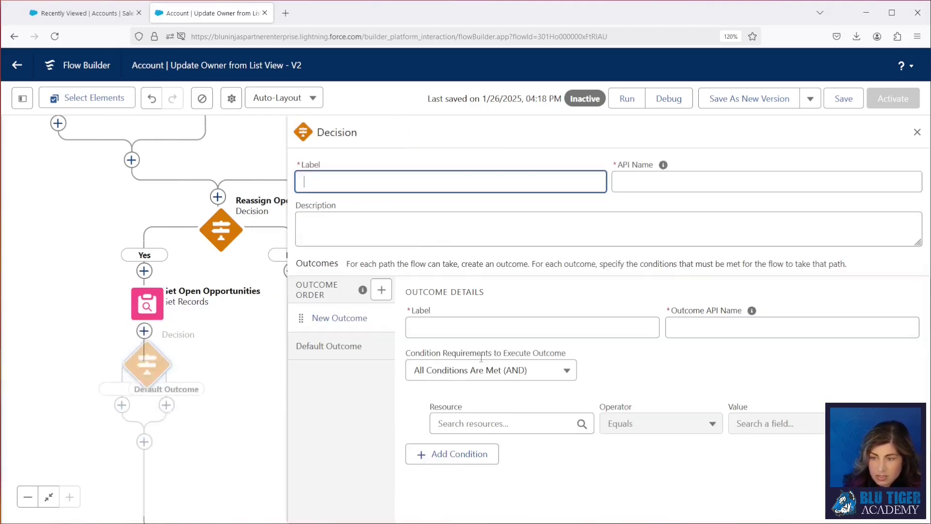
{"action": "type", "text": "Open Opportu"}
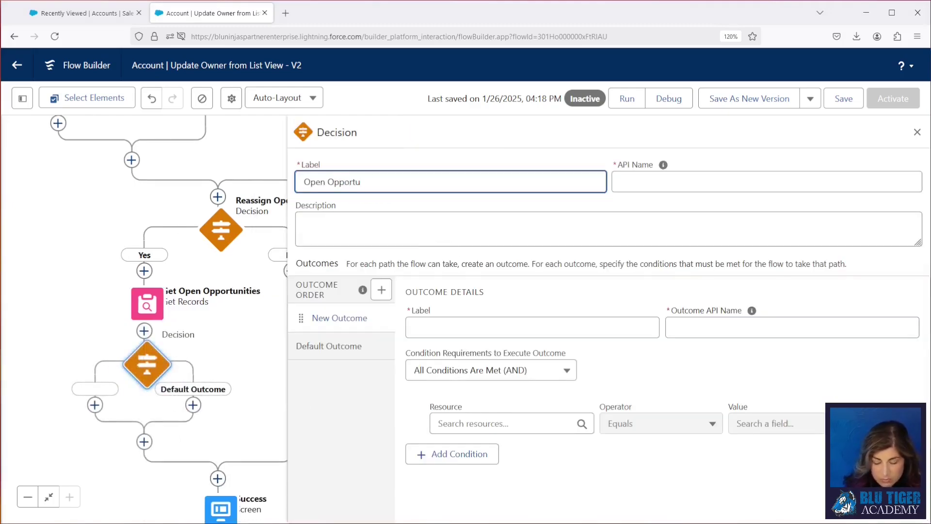
{"action": "type", "text": "nities Exist?"}
{"action": "key", "text": "Tab"}
Label the first outcome of Open Opportunities Exist? Yes and give it the API name YesOpenOpportunitiesExist.
{"action": "left_click", "coordinate": [485, 327]}
{"action": "type", "text": "Yes"}
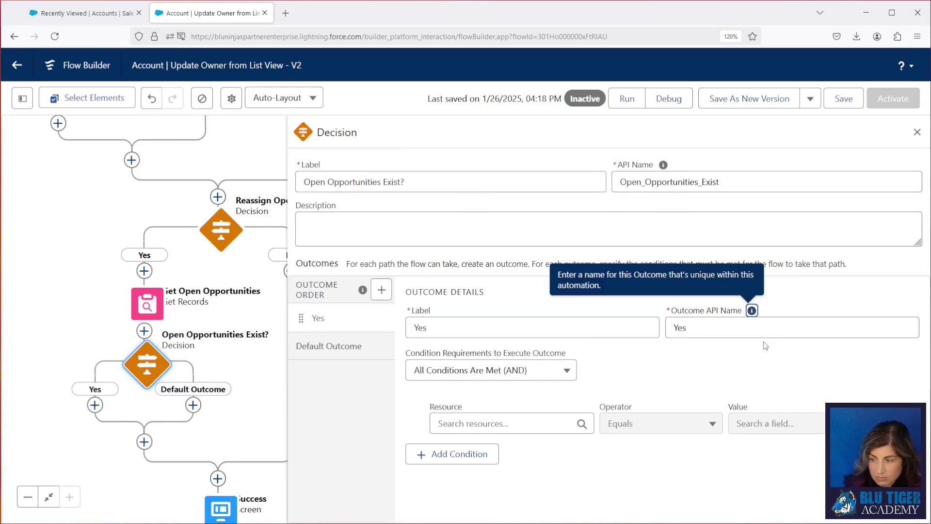
{"action": "left_click", "coordinate": [763, 328]}
{"action": "type", "text": "OpenOpportunitiesExist"}
{"action": "key", "text": "Tab"}
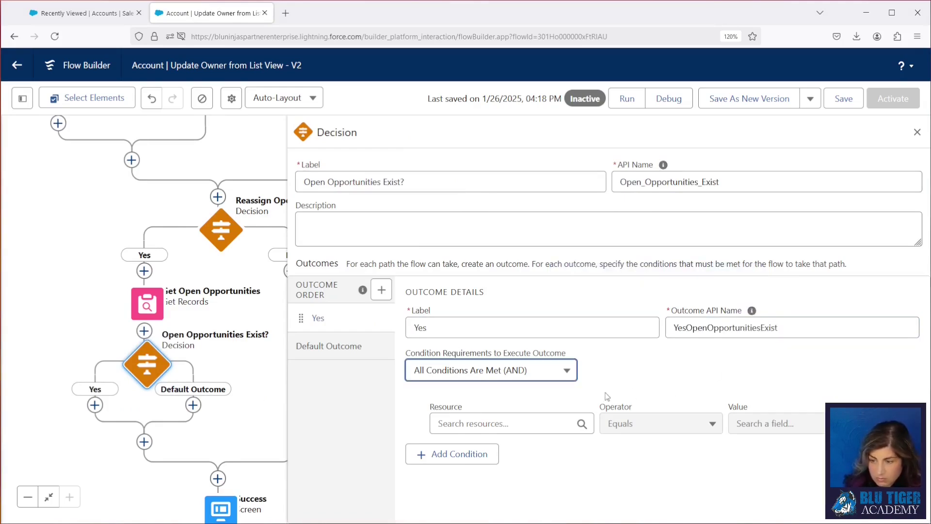
Set the Yes outcome's condition to the Opportunity record from Get Open Opportunities Is Null False.
{"action": "left_click", "coordinate": [511, 430]}
{"action": "type", "text": "get"}
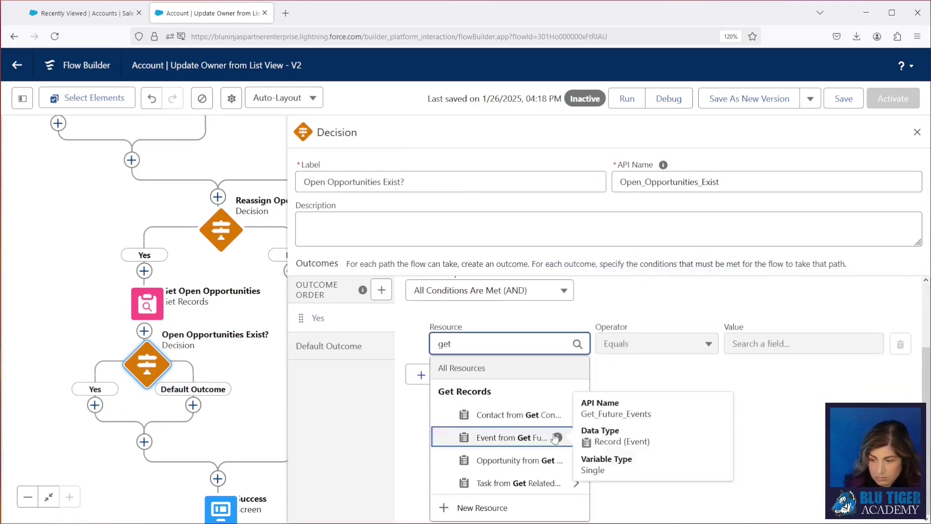
{"action": "left_click", "coordinate": [558, 459]}
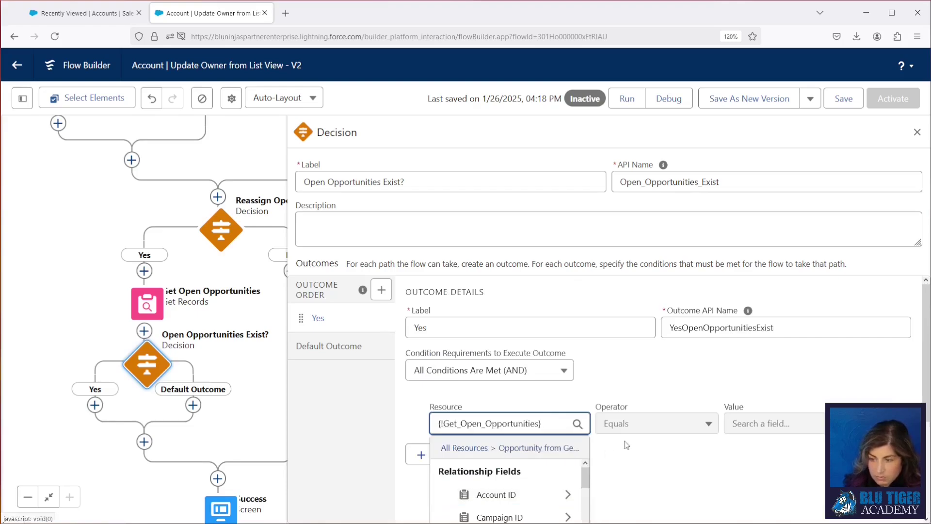
{"action": "left_click", "coordinate": [617, 384]}
{"action": "left_click", "coordinate": [630, 422]}
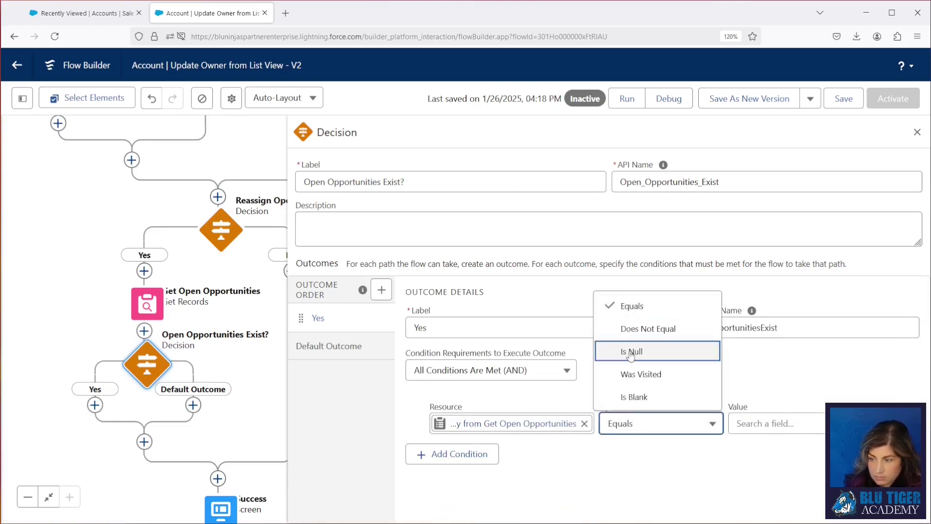
{"action": "left_click", "coordinate": [631, 356]}
{"action": "left_click", "coordinate": [757, 423]}
{"action": "type", "text": "false"}
{"action": "left_click", "coordinate": [770, 495]}
Rename the default outcome of the Open Opportunities Exist? decision to No.
{"action": "left_click", "coordinate": [328, 346]}
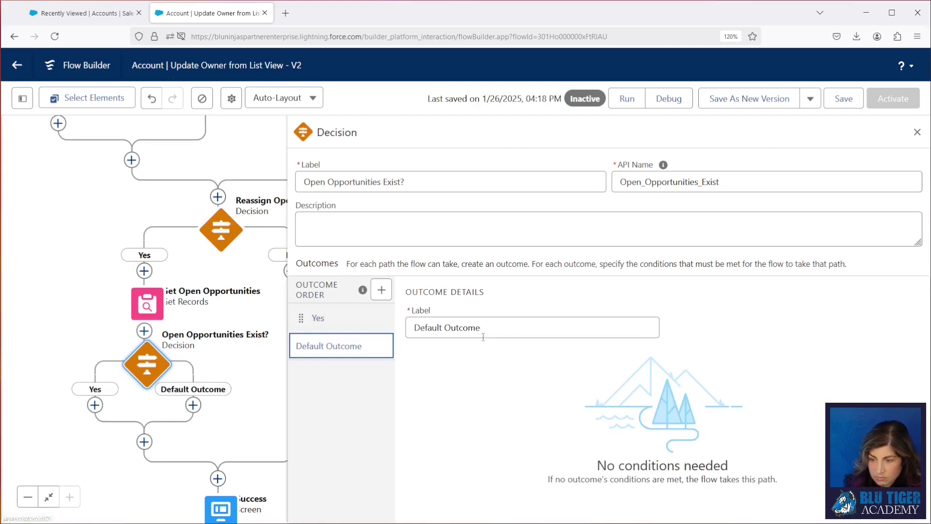
{"action": "left_click_drag", "start_coordinate": [483, 327], "coordinate": [377, 326]}
{"action": "type", "text": "No"}
{"action": "left_click", "coordinate": [318, 318]}
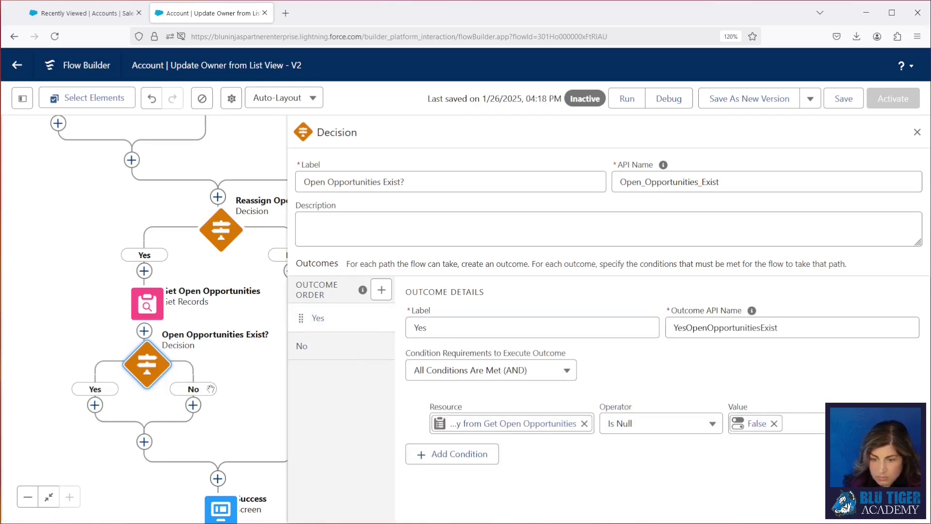
Add an Update Records element labelled Update Open Opportunities on the Yes path of Open Opportunities Exist?
{"action": "left_click", "coordinate": [95, 405]}
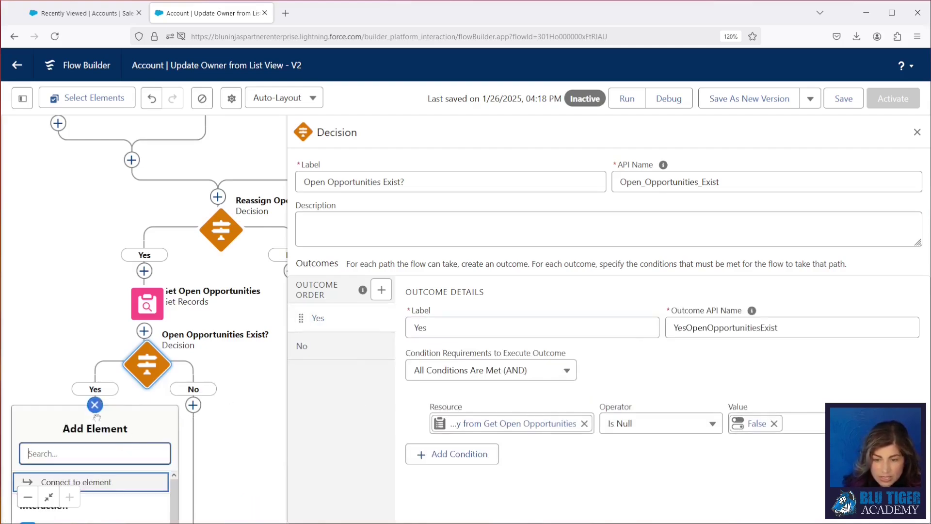
{"action": "type", "text": "updt"}
{"action": "key", "text": "BackSpace"}
{"action": "key", "text": "BackSpace"}
{"action": "key", "text": "BackSpace"}
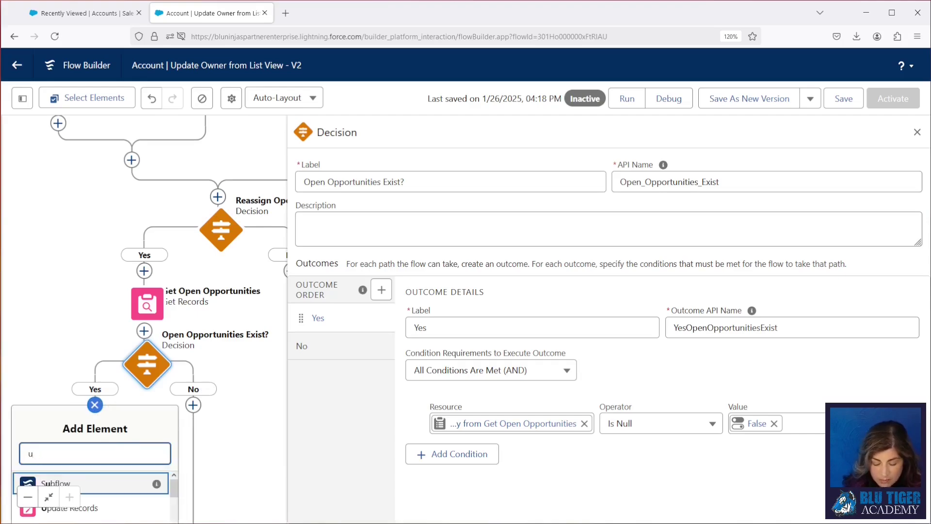
{"action": "type", "text": "pdate"}
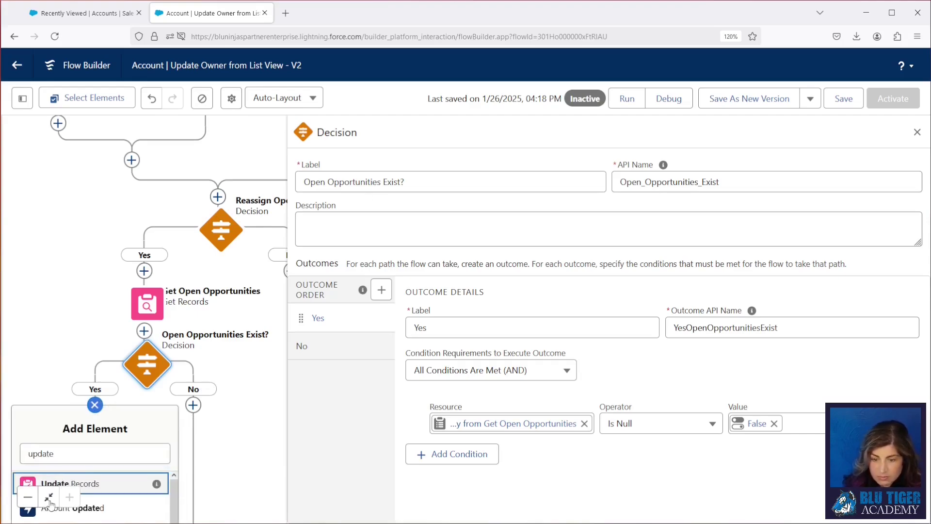
{"action": "left_click", "coordinate": [148, 484]}
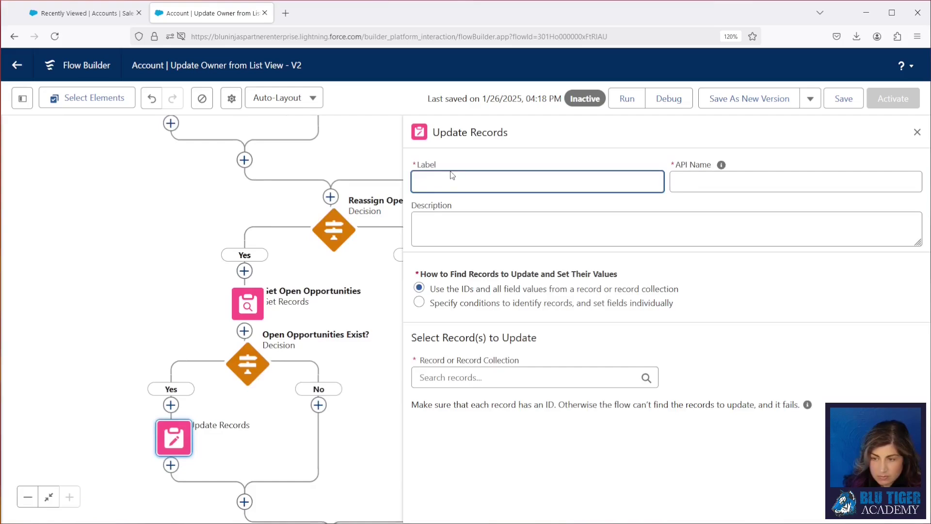
{"action": "type", "text": "Update Open Opportunities"}
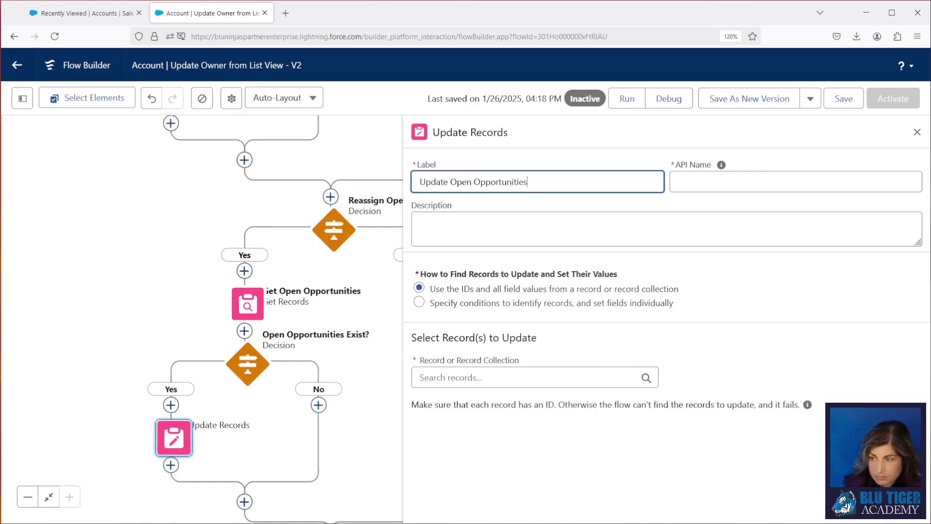
{"action": "key", "text": "Tab"}
Have Update Open Opportunities specify conditions to identify records and set fields individually, using the Opportunity object.
{"action": "left_click", "coordinate": [419, 303]}
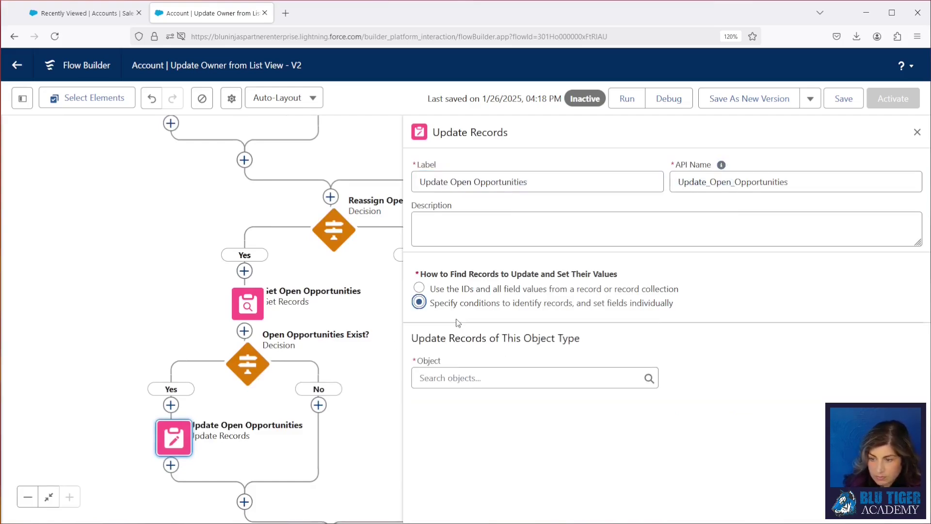
{"action": "left_click", "coordinate": [454, 377]}
{"action": "type", "text": "Oppo"}
{"action": "left_click", "coordinate": [476, 390]}
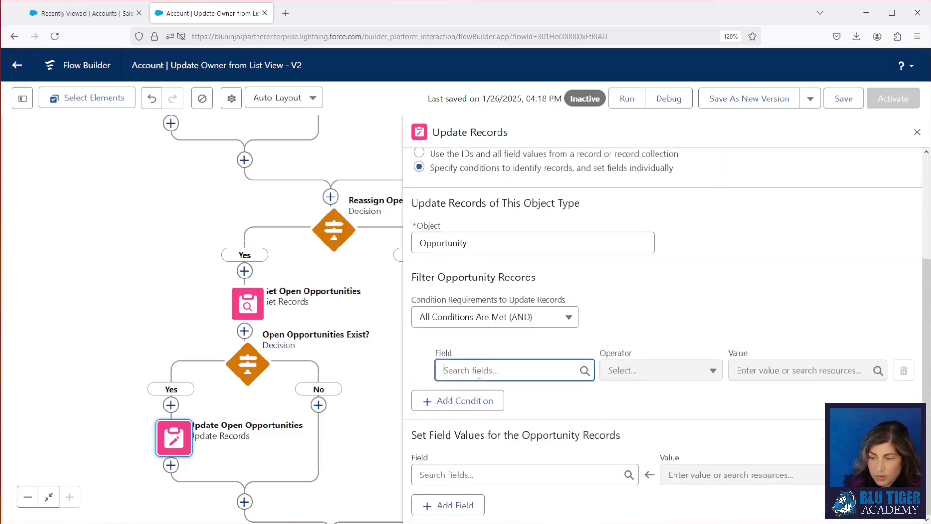
Filter the opportunities to update with the condition AccountId In the ids collection variable.
{"action": "left_click", "coordinate": [491, 279]}
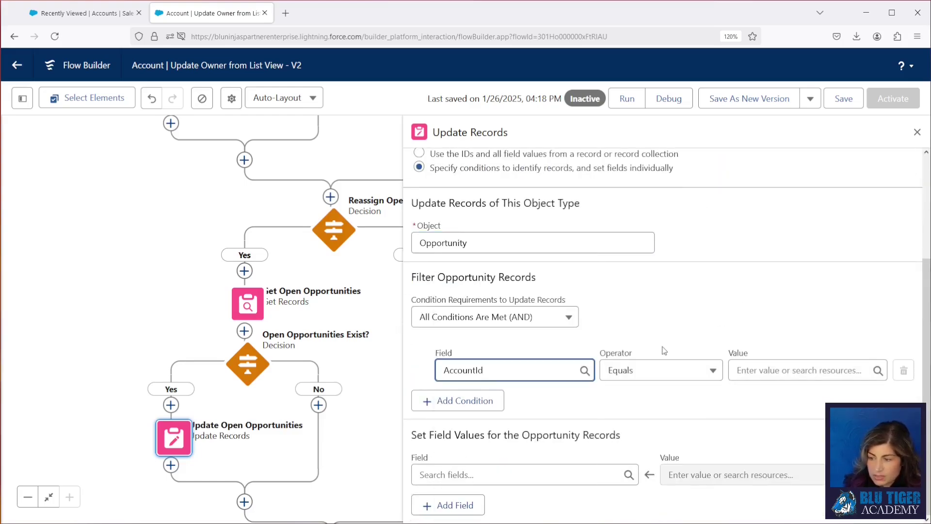
{"action": "left_click", "coordinate": [695, 372]}
{"action": "left_click", "coordinate": [668, 322]}
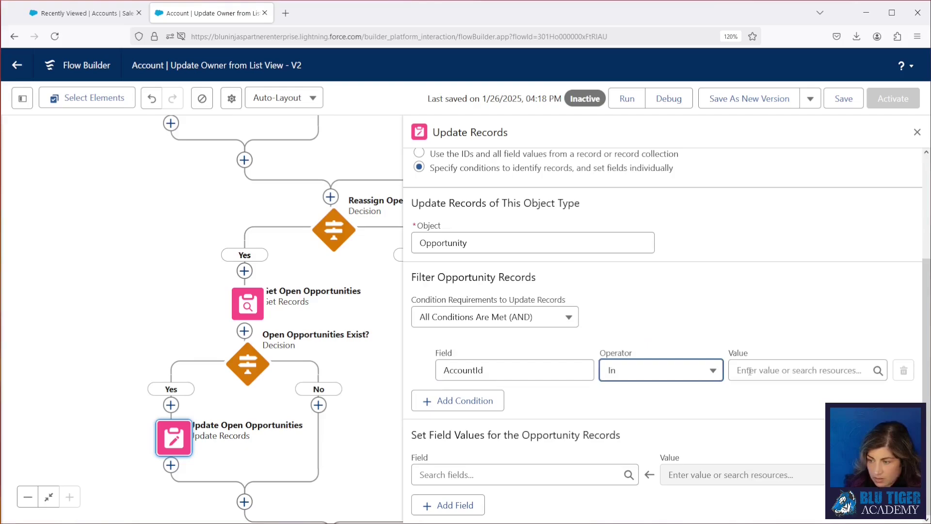
{"action": "left_click", "coordinate": [737, 371]}
{"action": "type", "text": "ids"}
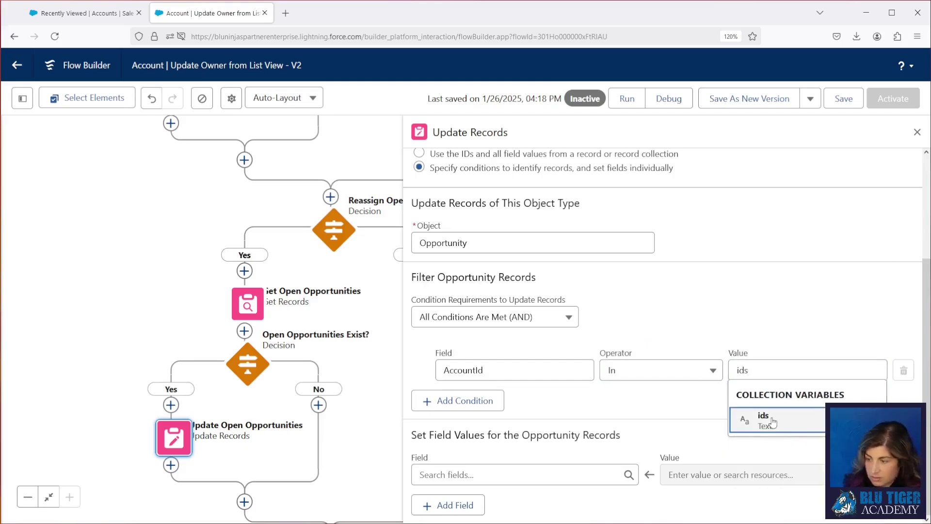
{"action": "left_click", "coordinate": [747, 416]}
Add a second filter condition to Update Open Opportunities: IsClosed Equals False.
{"action": "left_click", "coordinate": [446, 400]}
{"action": "left_click", "coordinate": [485, 413]}
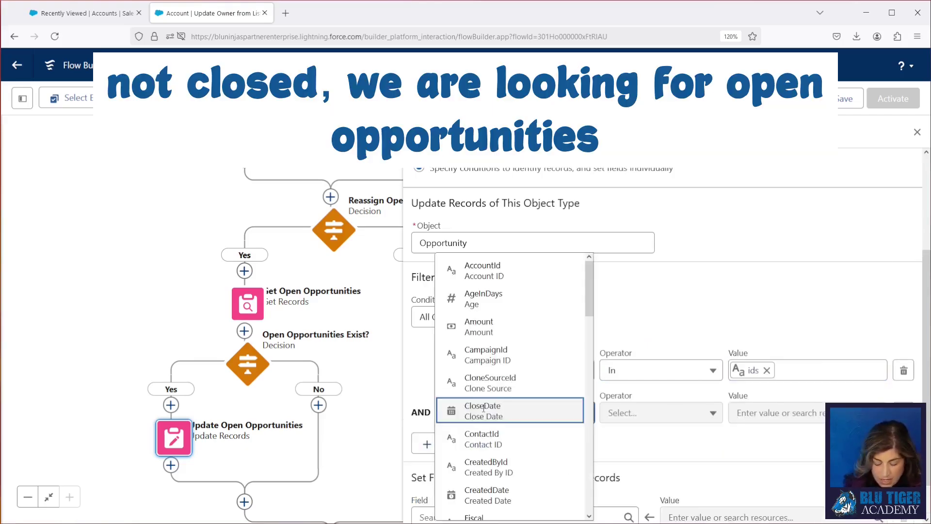
{"action": "type", "text": "is"}
{"action": "left_click", "coordinate": [480, 394]}
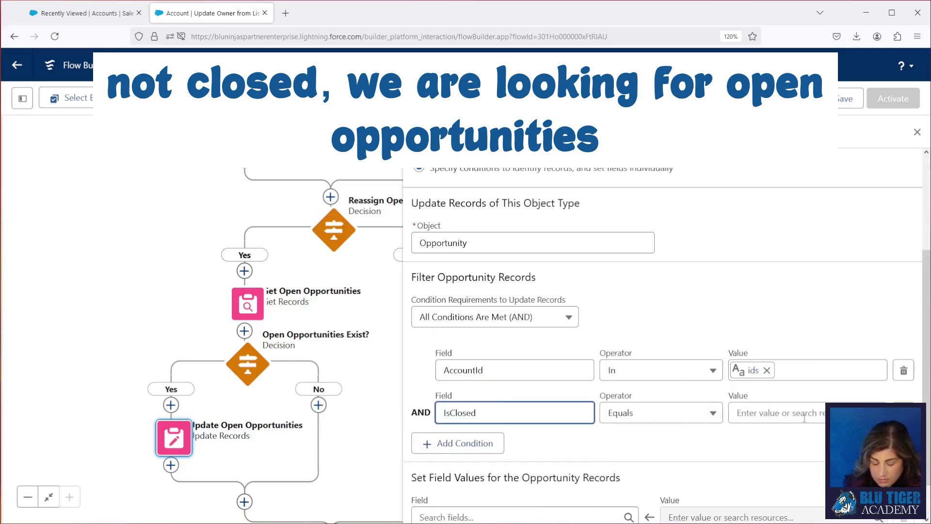
{"action": "type", "text": "false"}
{"action": "left_click", "coordinate": [771, 462]}
Set the opportunities' OwnerId to the Record ID from the ChooseNewAccountOwner lookup and save the flow.
{"action": "left_click", "coordinate": [439, 475]}
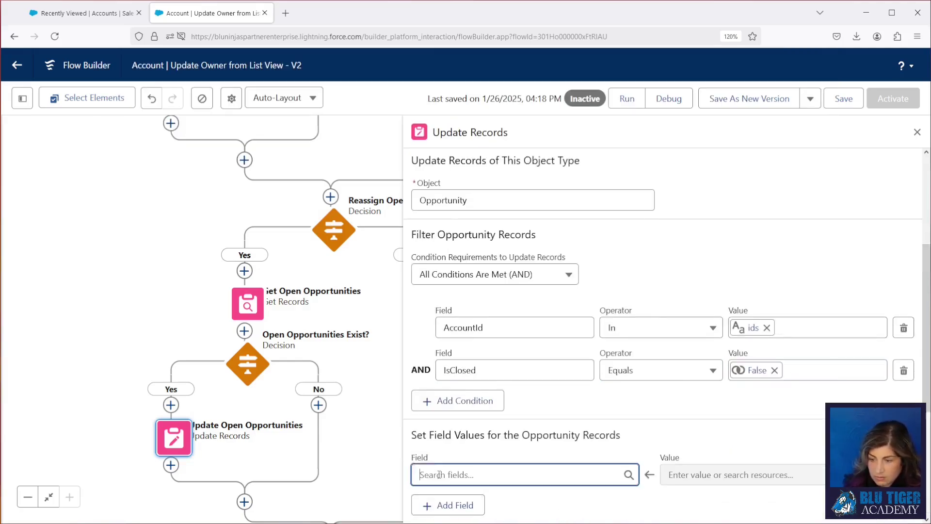
{"action": "type", "text": "owner"}
{"action": "left_click", "coordinate": [448, 442]}
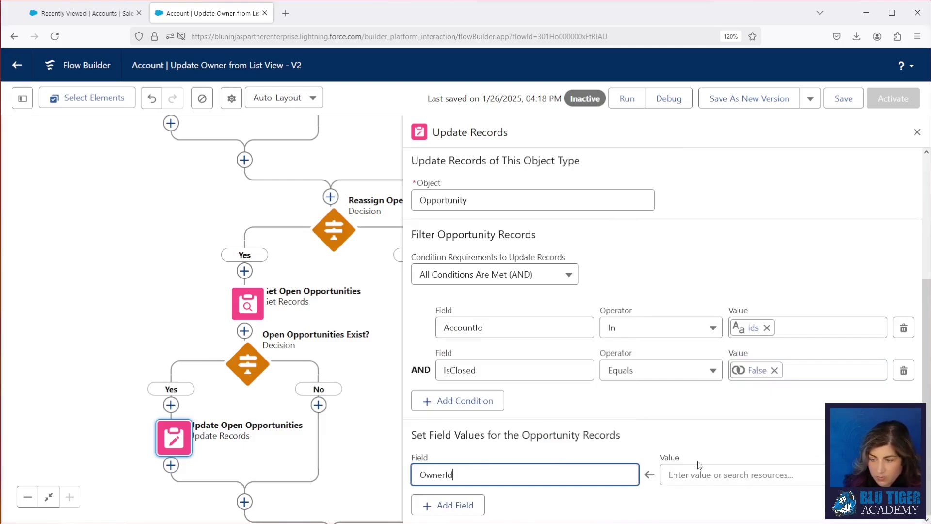
{"action": "left_click", "coordinate": [735, 478]}
{"action": "type", "text": "loo"}
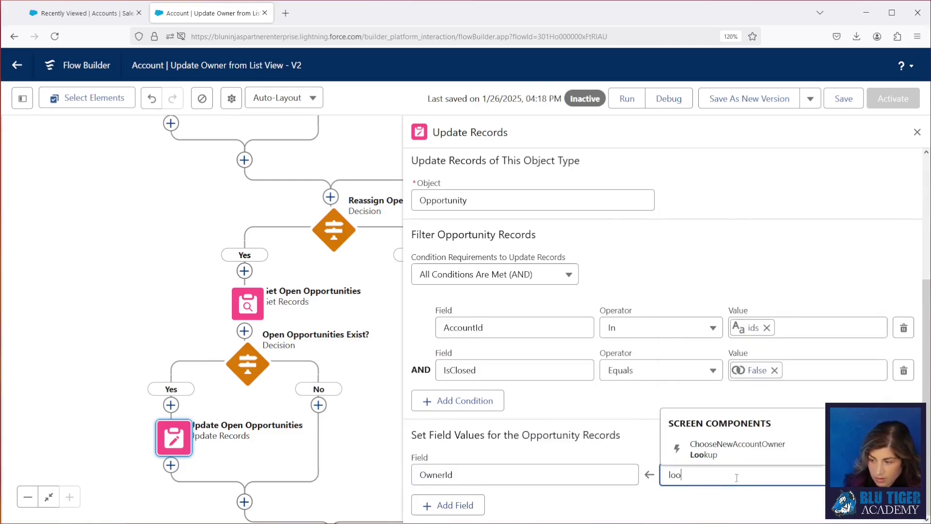
{"action": "left_click", "coordinate": [722, 449]}
{"action": "left_click", "coordinate": [699, 414]}
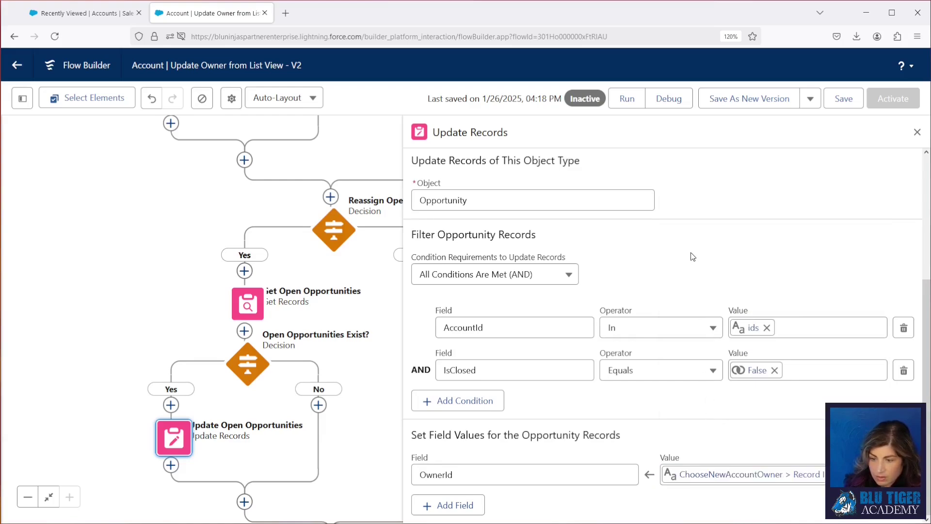
{"action": "left_click", "coordinate": [844, 99]}
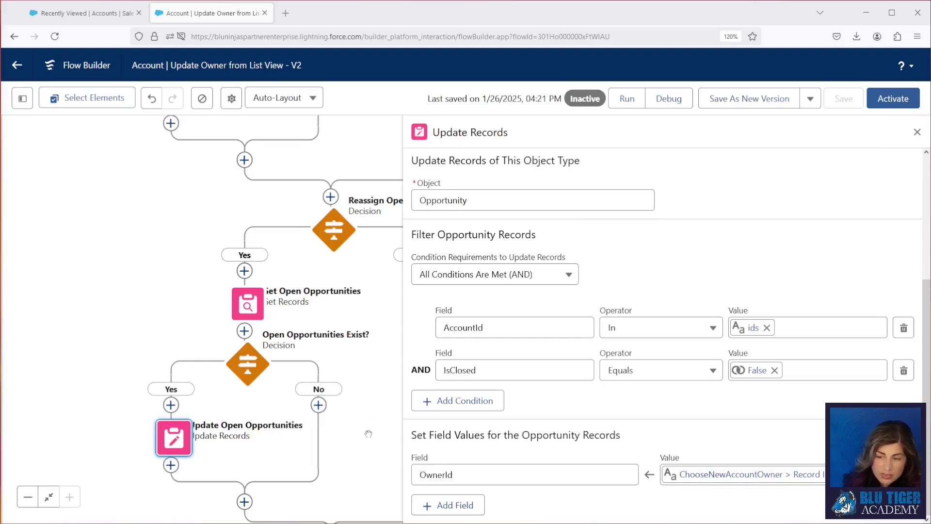
Add a fault path to the Update Open Opportunities element.
{"action": "left_click_drag", "start_coordinate": [368, 434], "coordinate": [328, 356]}
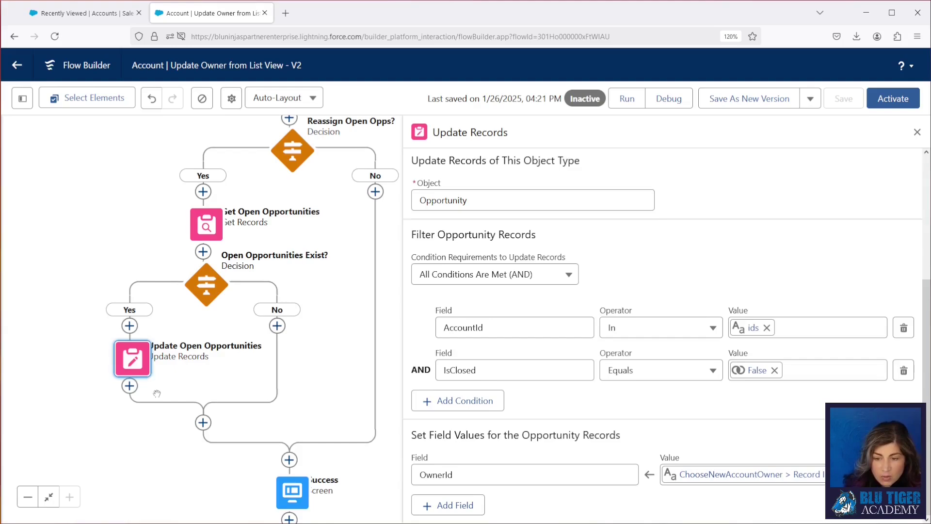
{"action": "left_click", "coordinate": [129, 386]}
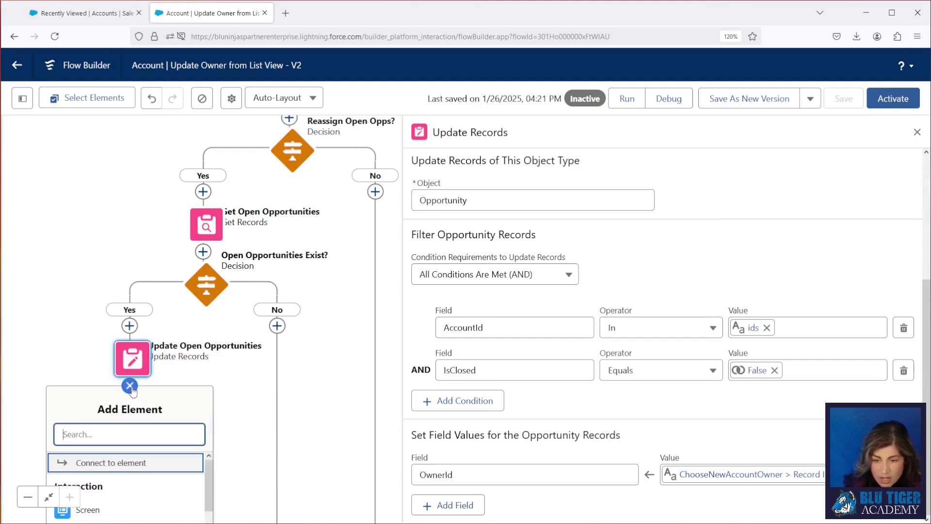
{"action": "left_click", "coordinate": [136, 360]}
{"action": "left_click", "coordinate": [95, 479]}
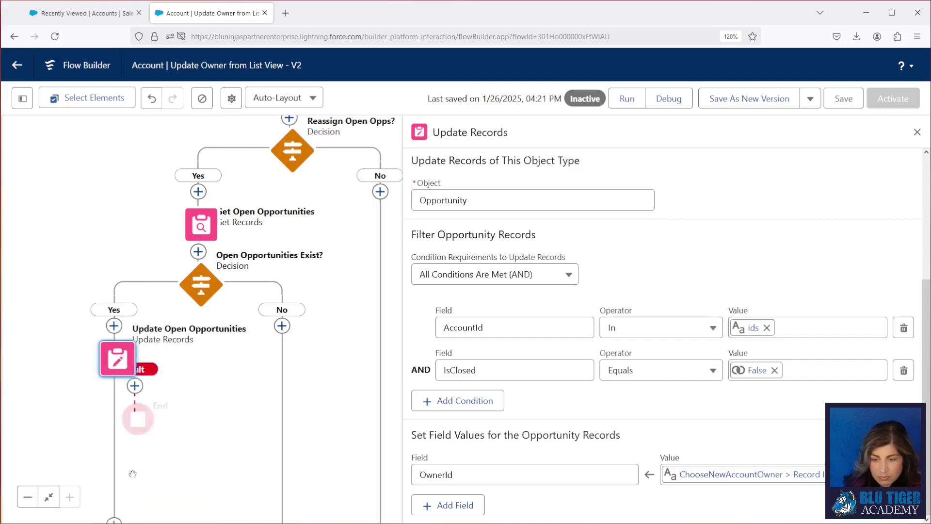
Start a Screen element on the fault path with the label and API name Error.
{"action": "left_click", "coordinate": [167, 386]}
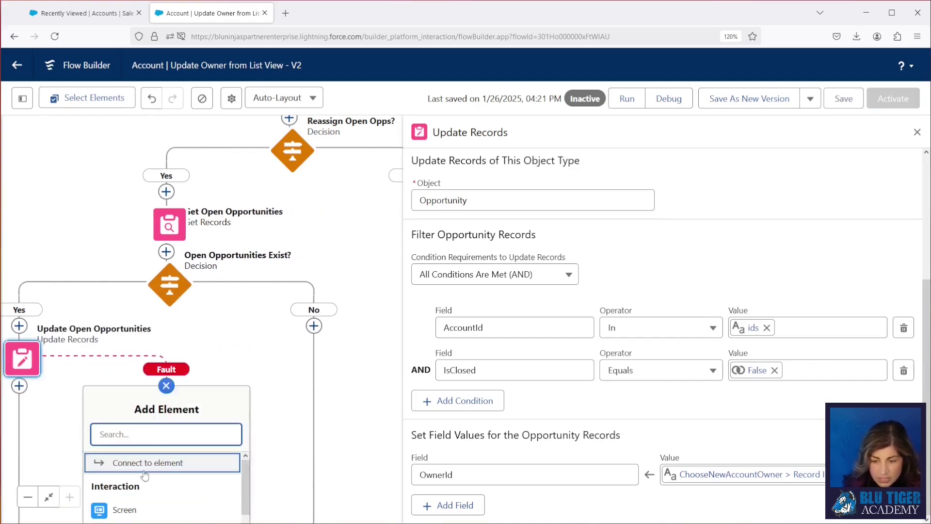
{"action": "left_click", "coordinate": [141, 508]}
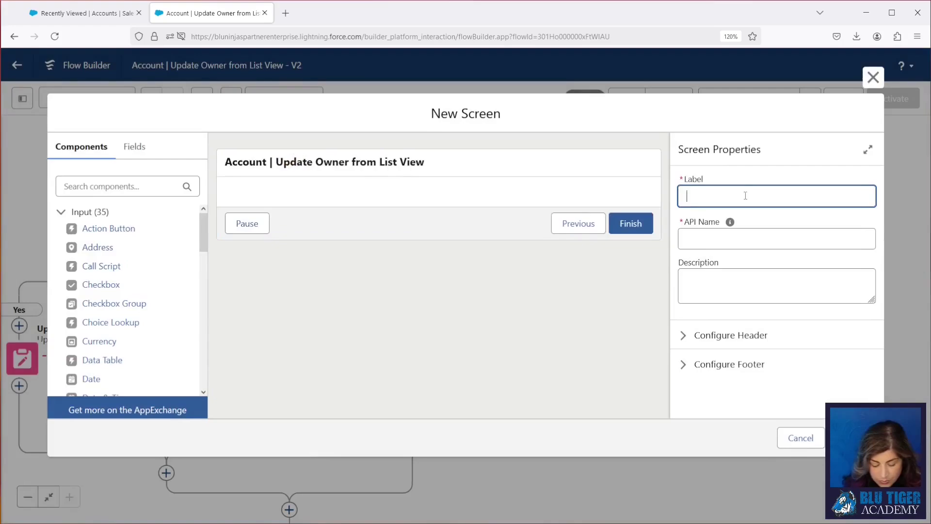
{"action": "left_click", "coordinate": [751, 239]}
Hide the Error screen's Previous and Pause buttons and its header.
{"action": "left_click", "coordinate": [731, 365]}
{"action": "scroll", "coordinate": [795, 353], "scroll_direction": "down", "scroll_amount": 4}
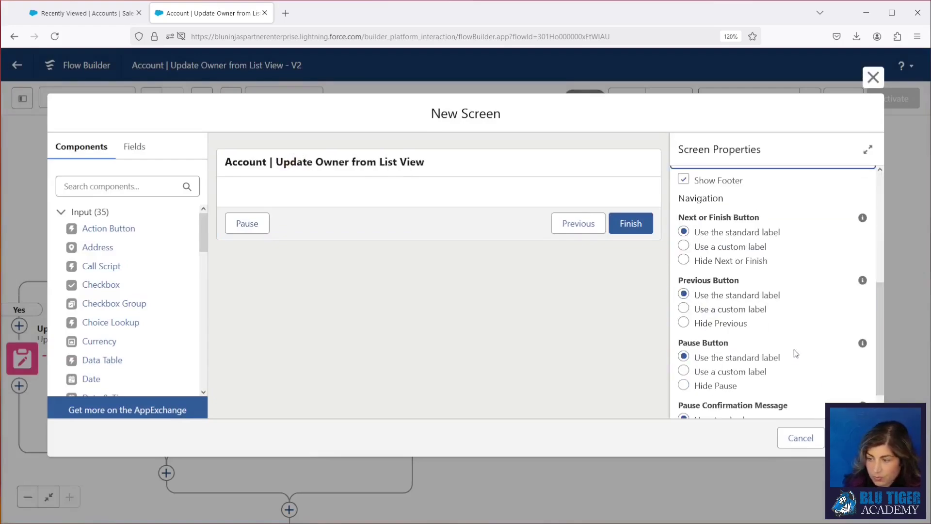
{"action": "left_click", "coordinate": [684, 323]}
{"action": "left_click", "coordinate": [684, 385]}
{"action": "scroll", "coordinate": [698, 274], "scroll_direction": "up", "scroll_amount": 5}
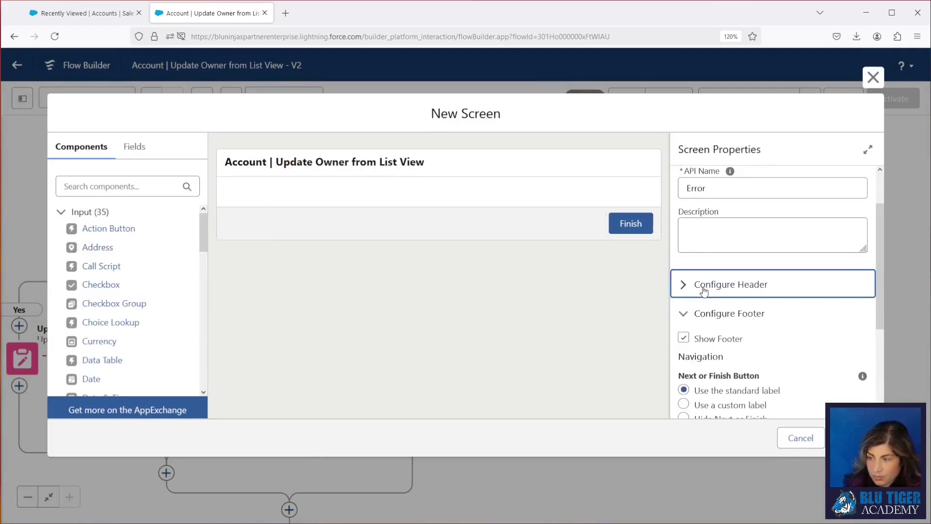
{"action": "left_click", "coordinate": [704, 284]}
{"action": "left_click", "coordinate": [684, 306]}
Add a Display Text component named DTError containing the error notice, which refers users to their system administrator and ends with {!$Flow.FaultMessage}.
{"action": "scroll", "coordinate": [126, 315], "scroll_direction": "down", "scroll_amount": 10}
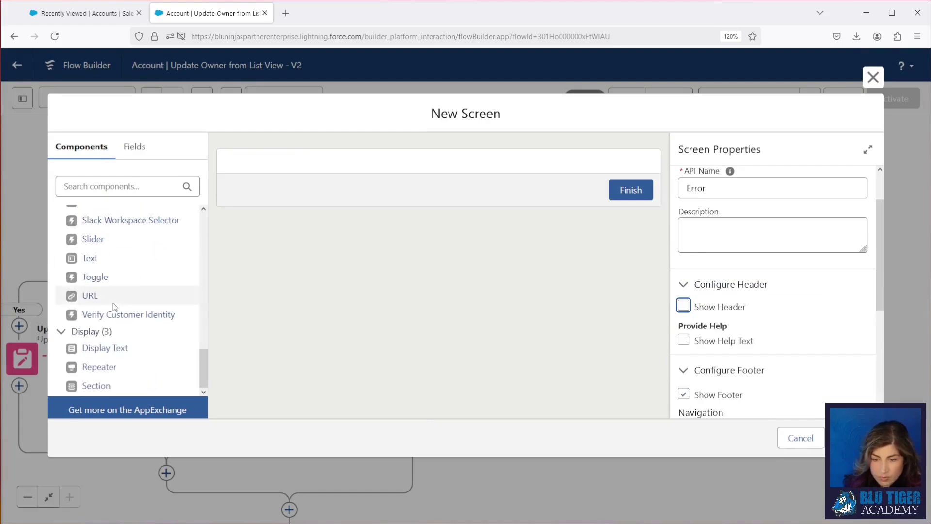
{"action": "left_click_drag", "start_coordinate": [115, 343], "coordinate": [332, 162]}
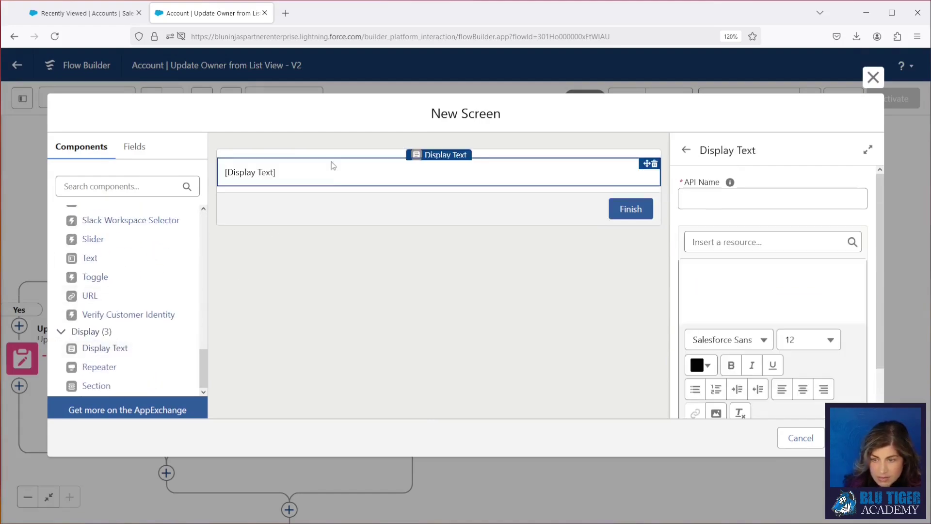
{"action": "left_click", "coordinate": [719, 198]}
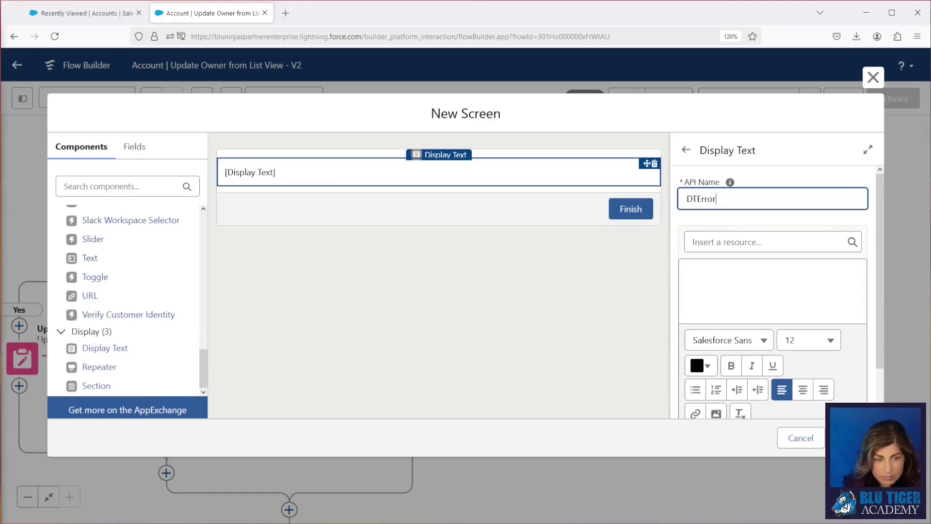
{"action": "left_click", "coordinate": [789, 315]}
{"action": "type", "text": "Error!  There was an error processing your request. Please contact your system administrator with this error information: {!$Flow.FaultMessage}"}
{"action": "key", "text": "BackSpace"}
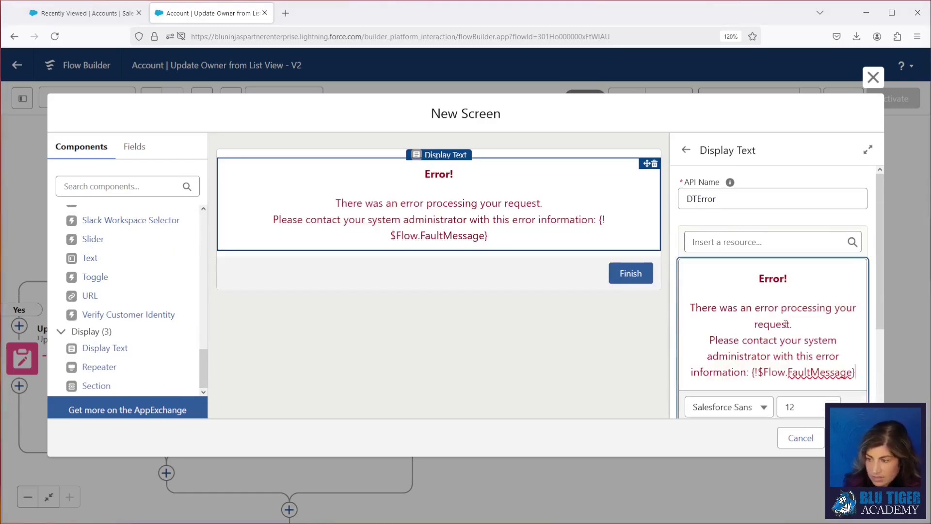
Delete the fault message reference from the DTError text and reinsert it as the $Flow FaultMessage resource.
{"action": "left_click_drag", "start_coordinate": [855, 372], "coordinate": [751, 372]}
{"action": "key", "text": "BackSpace"}
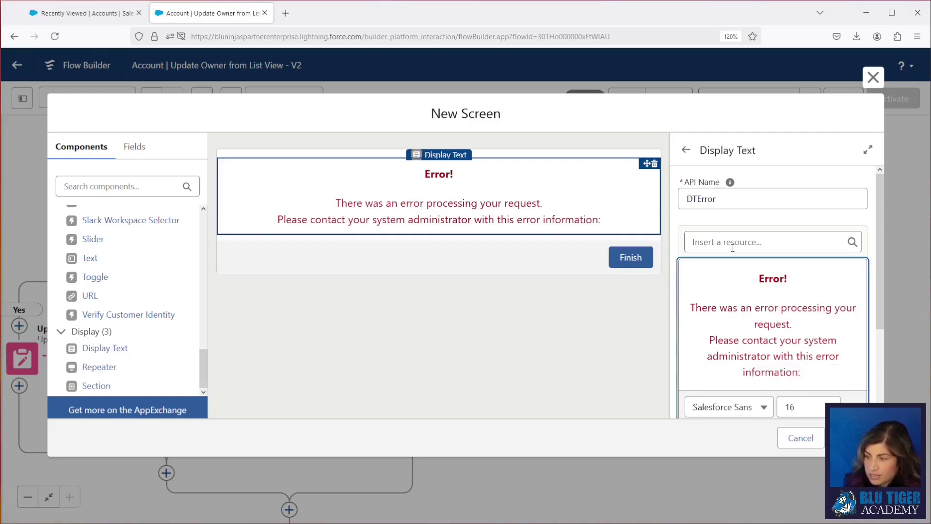
{"action": "left_click", "coordinate": [733, 245]}
{"action": "type", "text": "flow"}
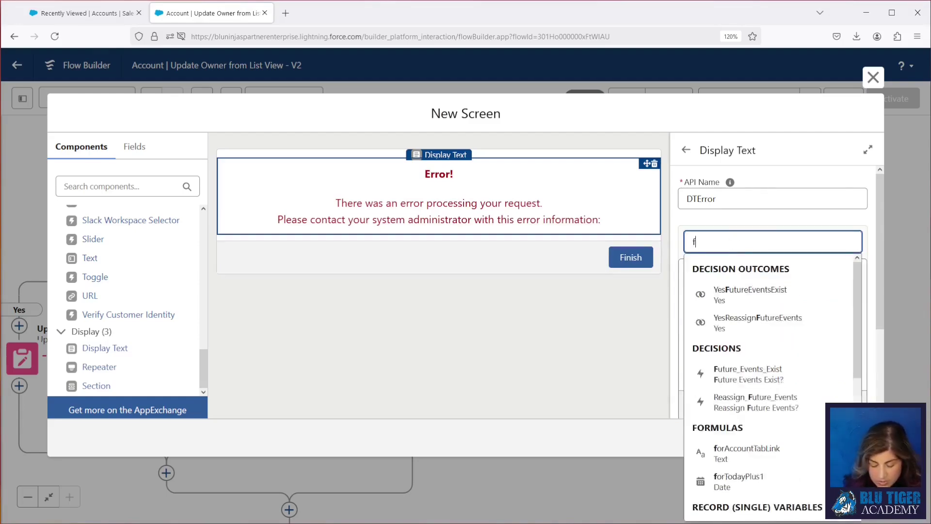
{"action": "left_click", "coordinate": [740, 289]}
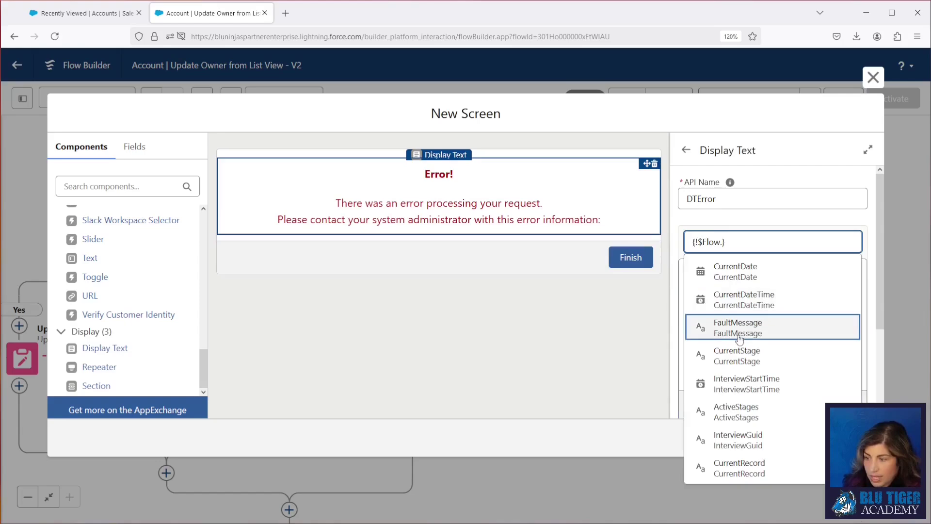
{"action": "left_click", "coordinate": [739, 328]}
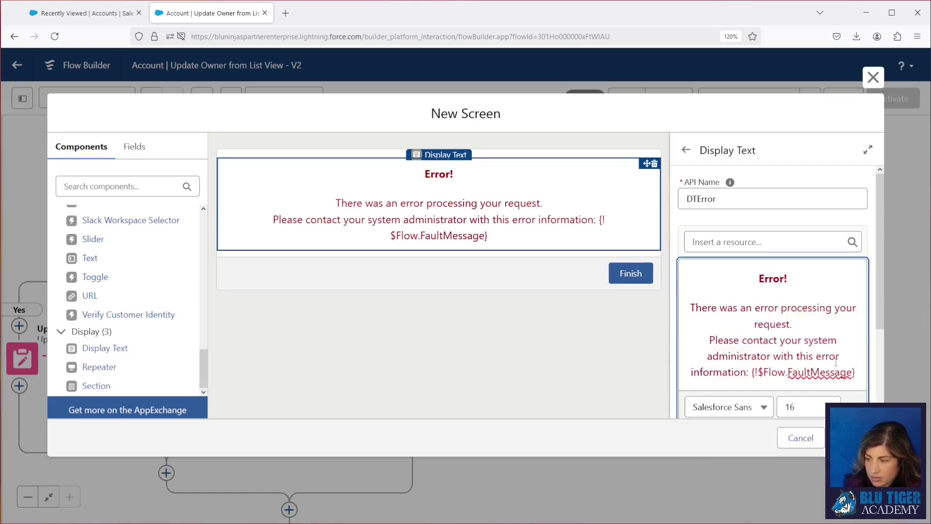
Finish the Error screen so it is placed on the Update Open Opportunities fault path.
{"action": "left_click_drag", "start_coordinate": [862, 373], "coordinate": [758, 372]}
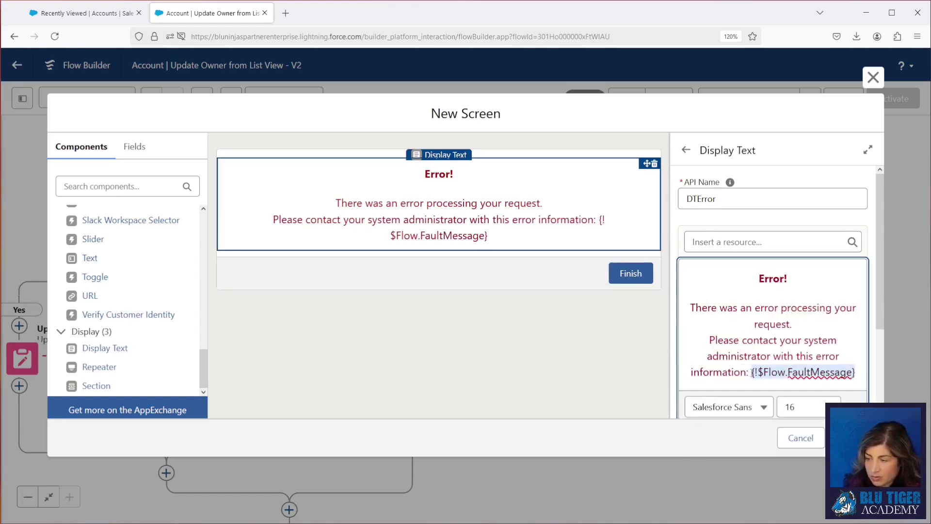
{"action": "left_click", "coordinate": [796, 323]}
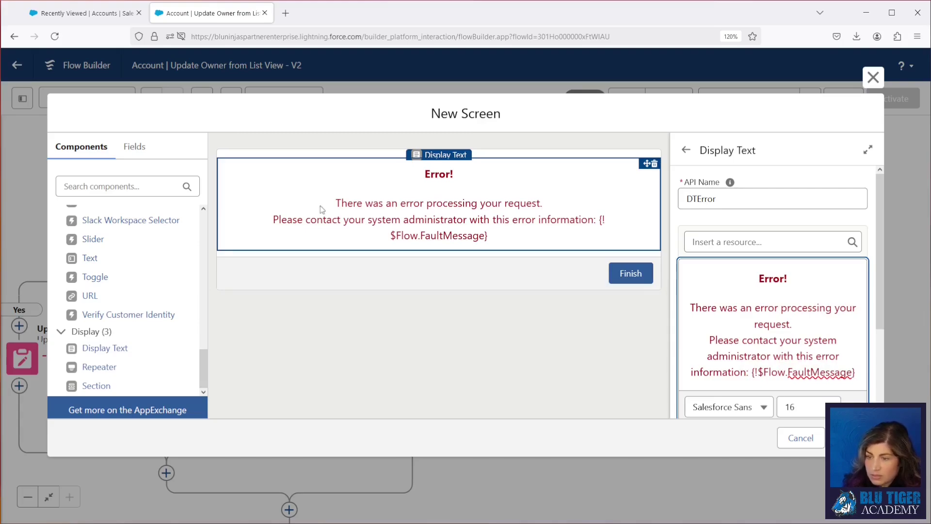
{"action": "left_click", "coordinate": [851, 437]}
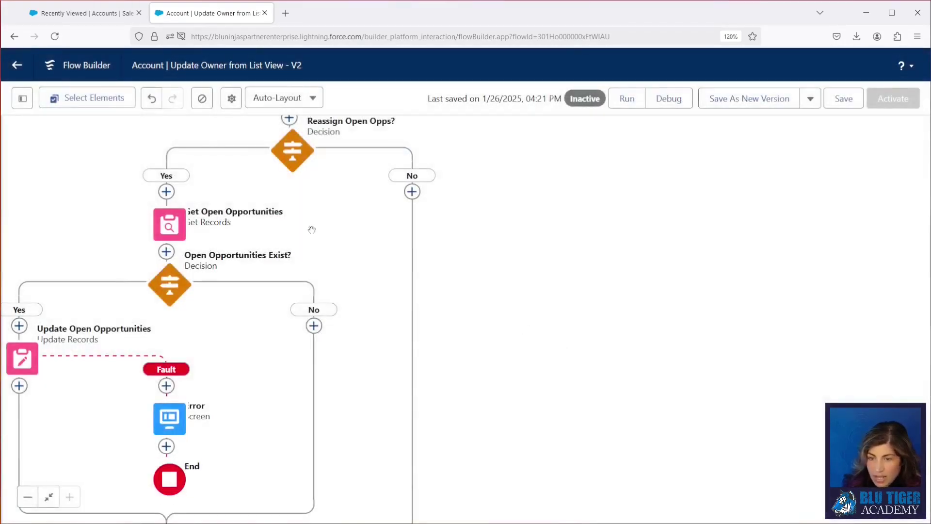
Add a fault path to the Update Future Events element and connect it to the existing Error screen.
{"action": "scroll", "coordinate": [339, 253], "scroll_direction": "up", "scroll_amount": 4}
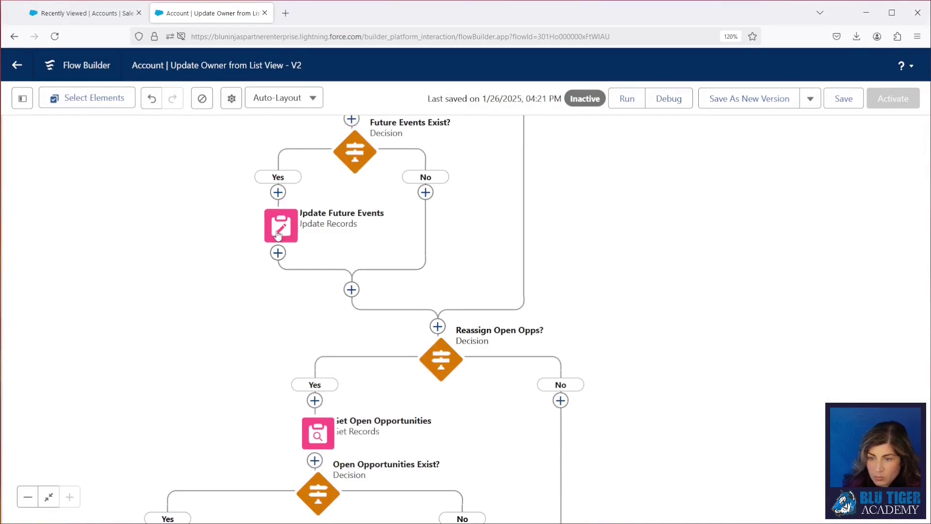
{"action": "left_click", "coordinate": [280, 230]}
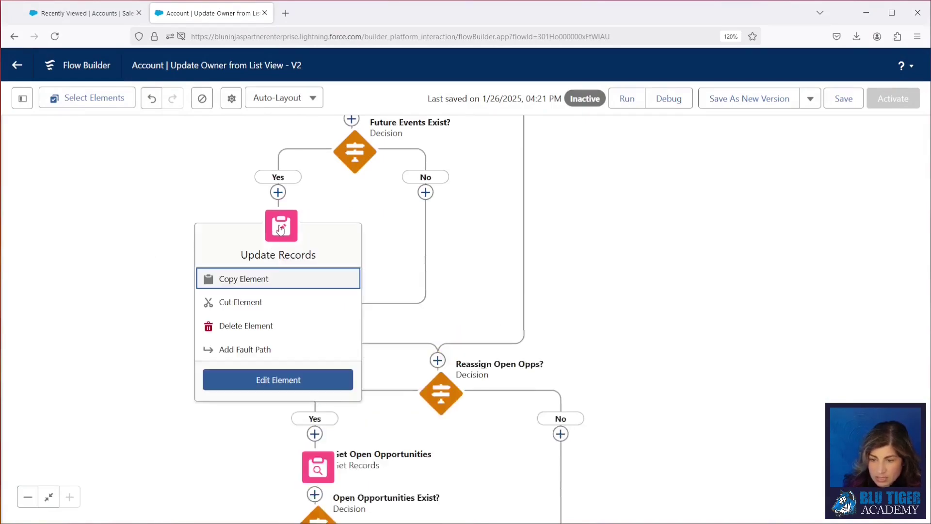
{"action": "left_click", "coordinate": [277, 350]}
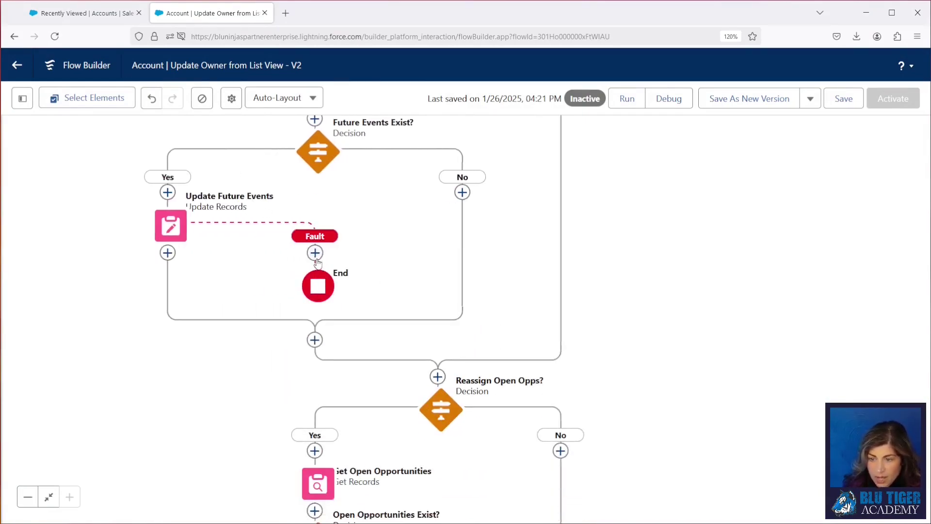
{"action": "left_click", "coordinate": [315, 253]}
{"action": "left_click", "coordinate": [305, 328]}
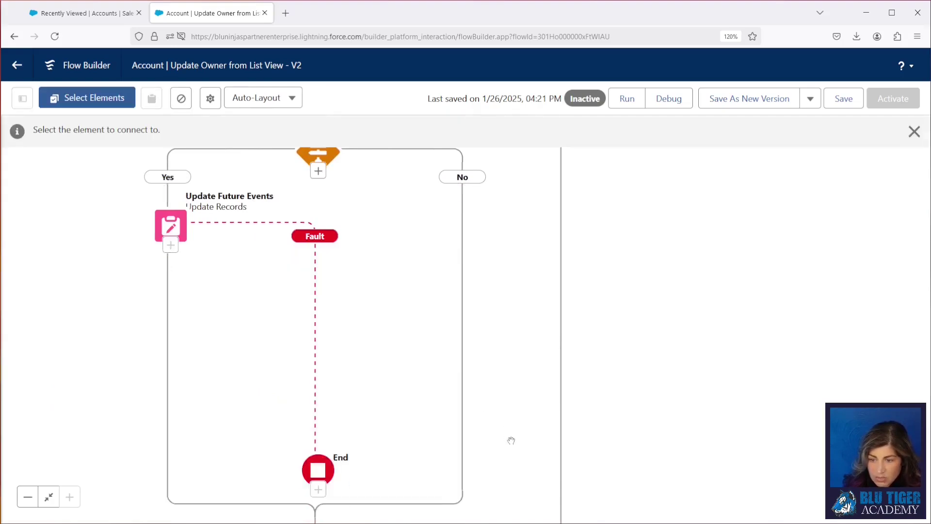
{"action": "left_click_drag", "start_coordinate": [518, 449], "coordinate": [489, 181]}
{"action": "left_click", "coordinate": [292, 400]}
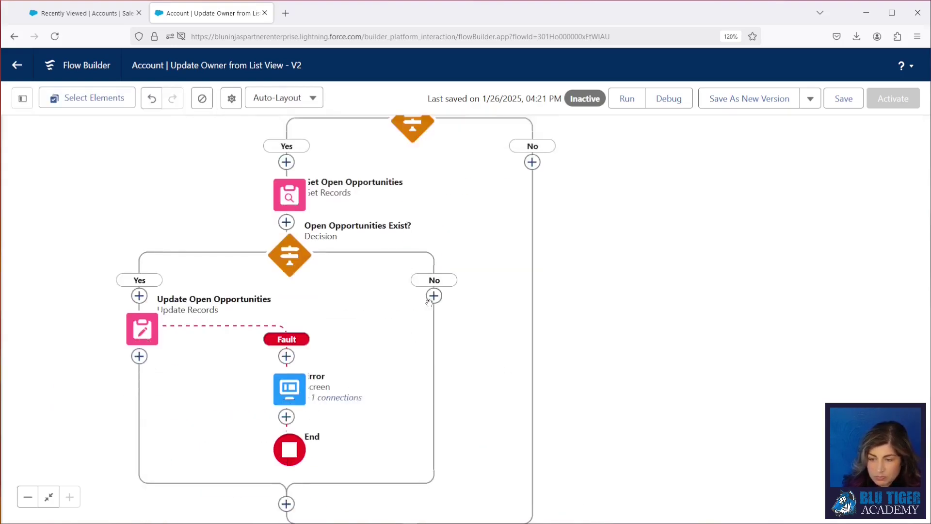
Add a fault path to the Reassign Open Tasks element and connect it to the existing Error screen.
{"action": "scroll", "coordinate": [295, 218], "scroll_direction": "up", "scroll_amount": 10}
{"action": "left_click", "coordinate": [294, 218]}
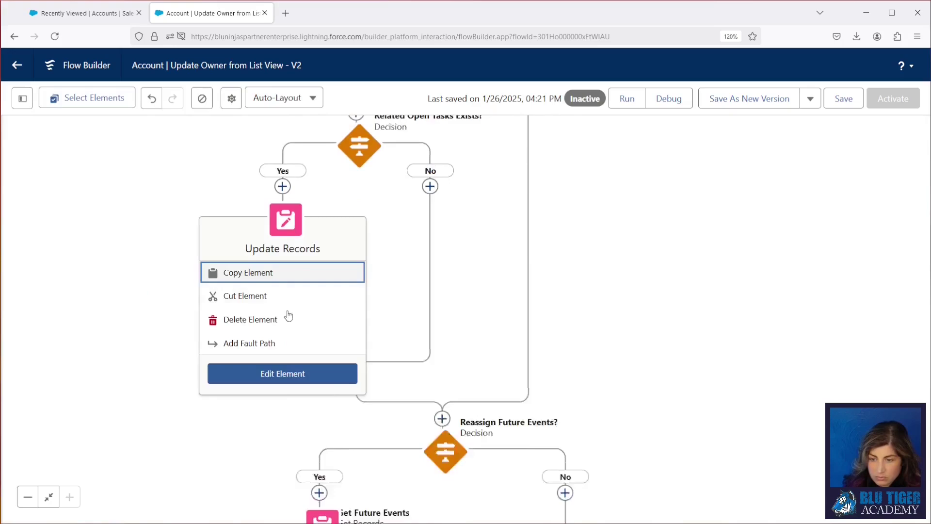
{"action": "left_click", "coordinate": [285, 344]}
{"action": "left_click", "coordinate": [320, 247]}
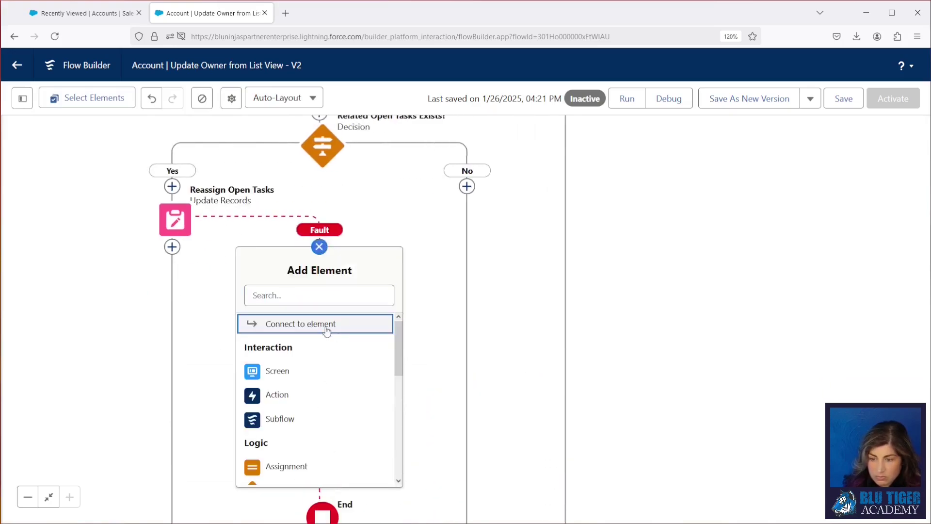
{"action": "left_click", "coordinate": [301, 324]}
{"action": "scroll", "coordinate": [383, 301], "scroll_direction": "down", "scroll_amount": 15}
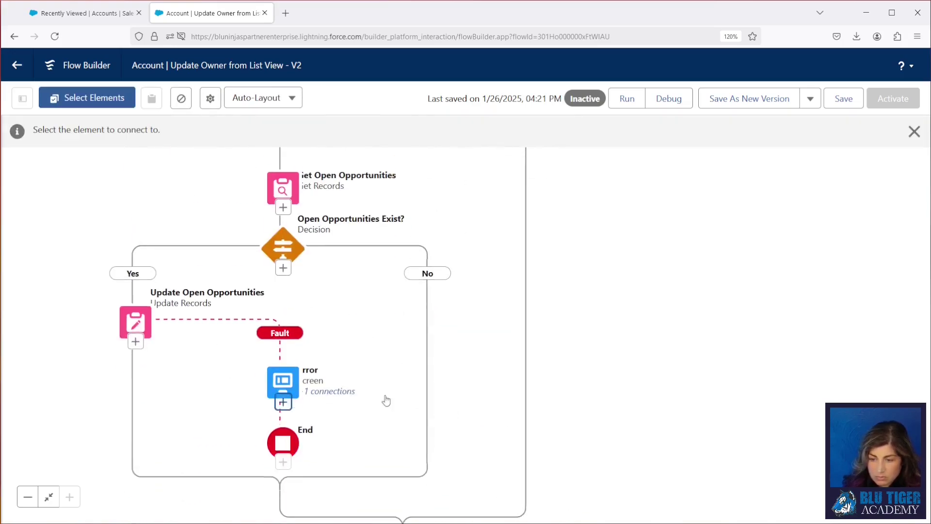
{"action": "left_click", "coordinate": [386, 400]}
Add a fault path to the Update Related Contacts element and connect it to the existing Error screen.
{"action": "scroll", "coordinate": [334, 386], "scroll_direction": "up", "scroll_amount": 15}
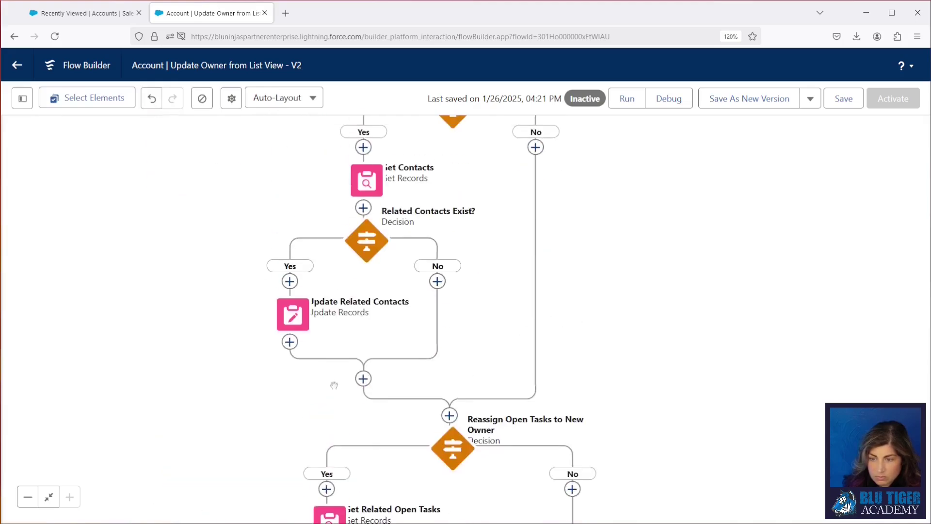
{"action": "left_click", "coordinate": [292, 315]}
{"action": "left_click", "coordinate": [295, 440]}
{"action": "left_click", "coordinate": [327, 342]}
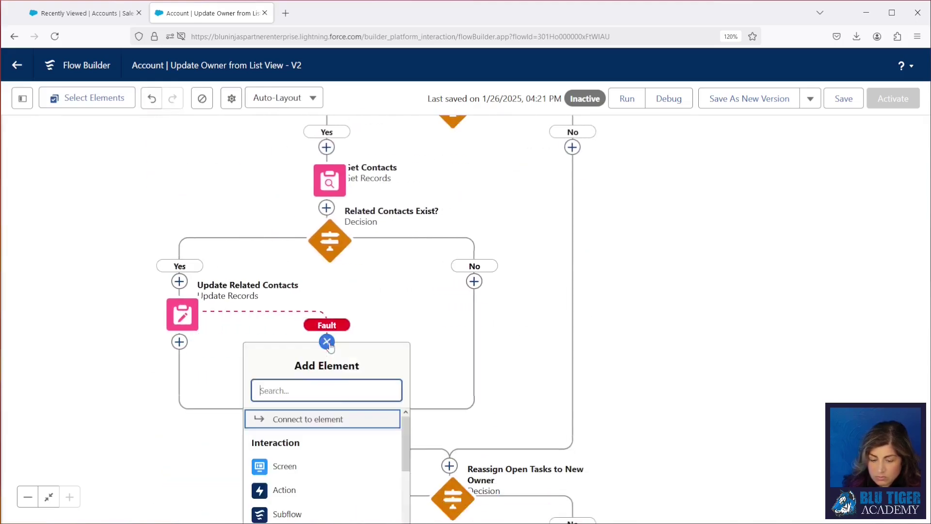
{"action": "left_click", "coordinate": [308, 419]}
{"action": "scroll", "coordinate": [436, 291], "scroll_direction": "down", "scroll_amount": 10}
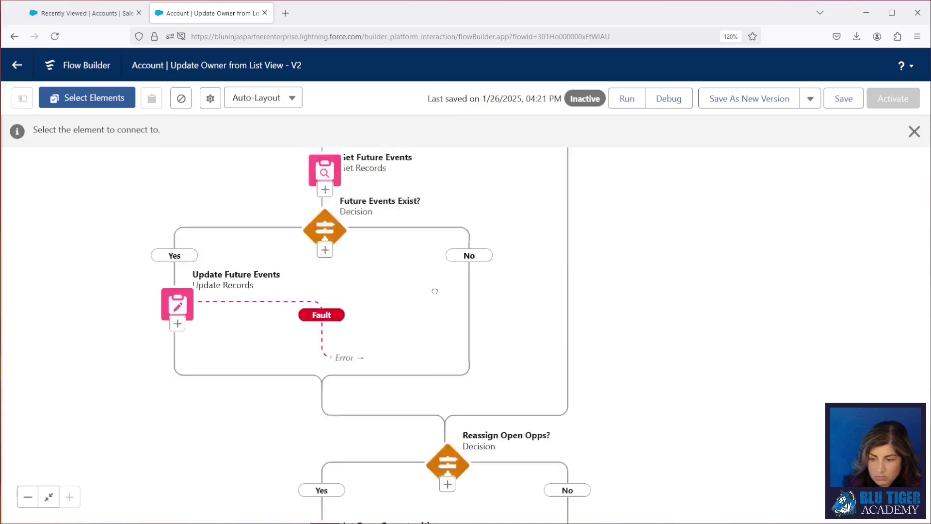
{"action": "scroll", "coordinate": [435, 291], "scroll_direction": "down", "scroll_amount": 10}
{"action": "left_click", "coordinate": [316, 265]}
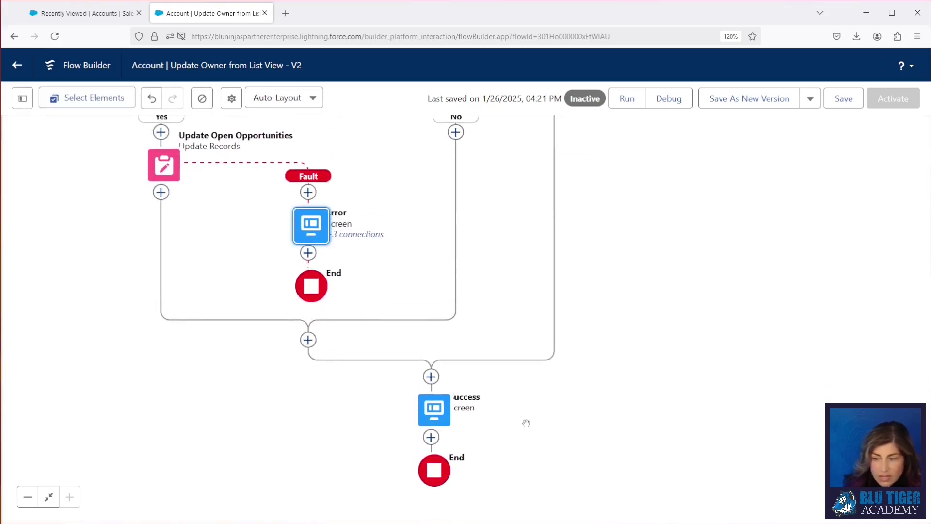
Open the Success screen for editing and add five Display Text components below the success message.
{"action": "double_click", "coordinate": [438, 416]}
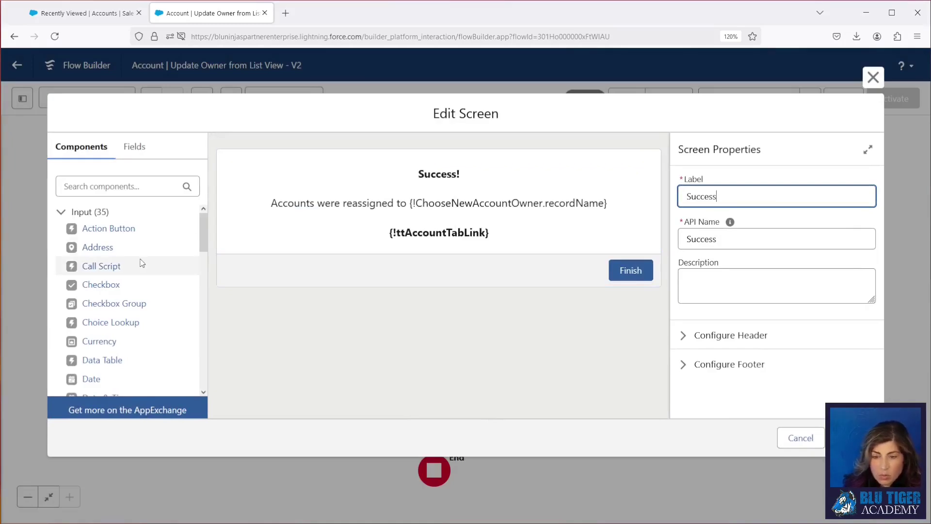
{"action": "scroll", "coordinate": [141, 262], "scroll_direction": "down", "scroll_amount": 10}
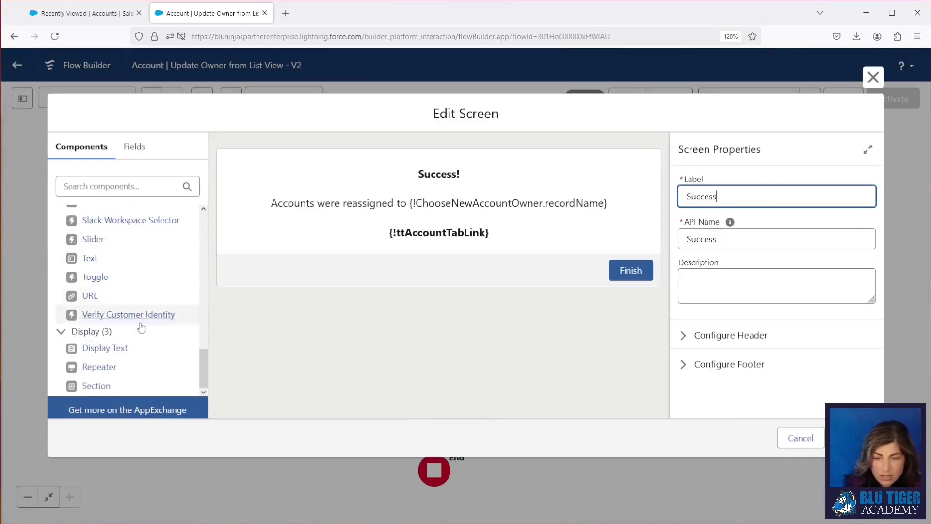
{"action": "left_click_drag", "start_coordinate": [118, 348], "coordinate": [358, 273]}
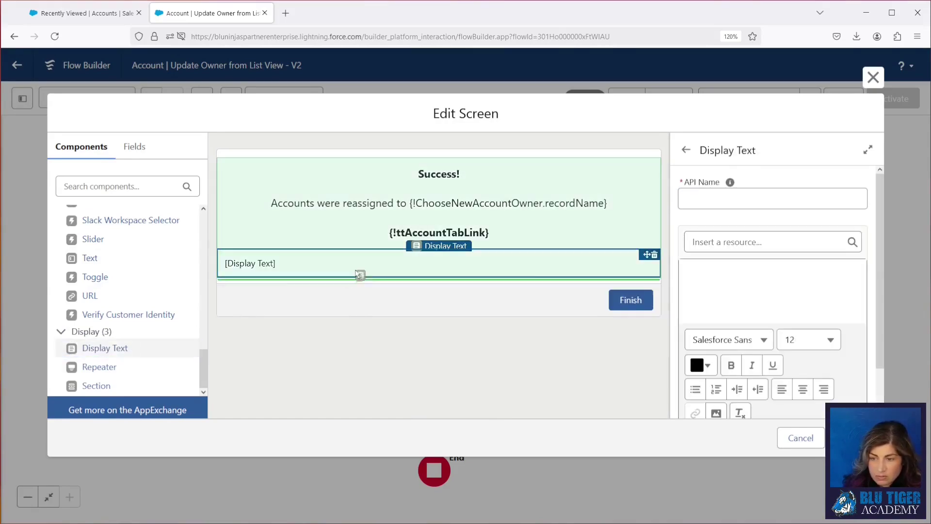
{"action": "left_click_drag", "start_coordinate": [150, 349], "coordinate": [488, 262]}
Copy the {!ttAccountTabLink} reference from the DTSuccess text and delete it there.
{"action": "left_click", "coordinate": [489, 236]}
{"action": "scroll", "coordinate": [830, 350], "scroll_direction": "down", "scroll_amount": 3}
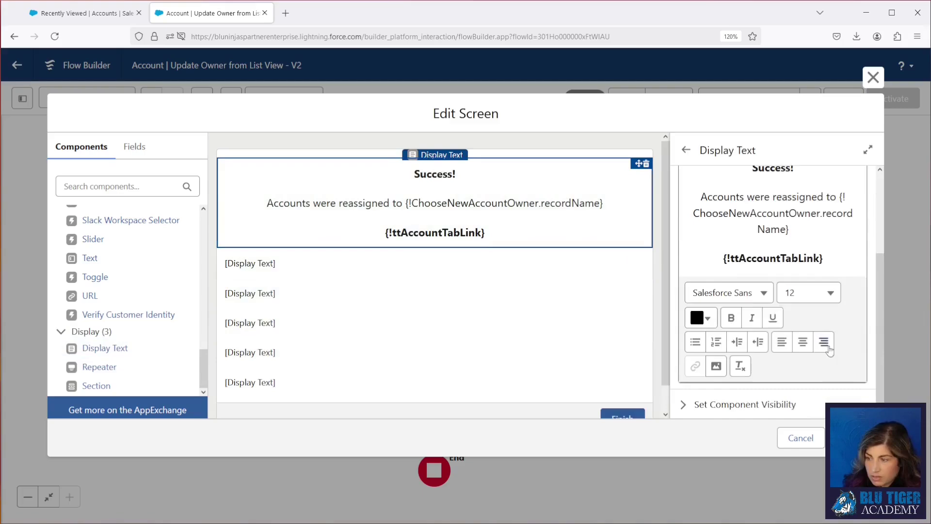
{"action": "scroll", "coordinate": [829, 265], "scroll_direction": "up", "scroll_amount": 2}
{"action": "left_click_drag", "start_coordinate": [827, 338], "coordinate": [680, 336]}
{"action": "key", "text": "ctrl+c"}
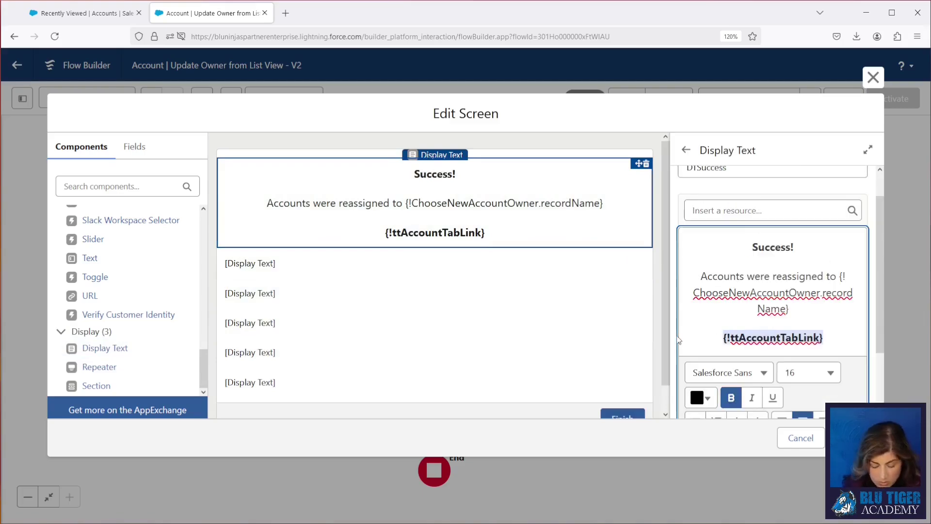
{"action": "key", "text": "BackSpace"}
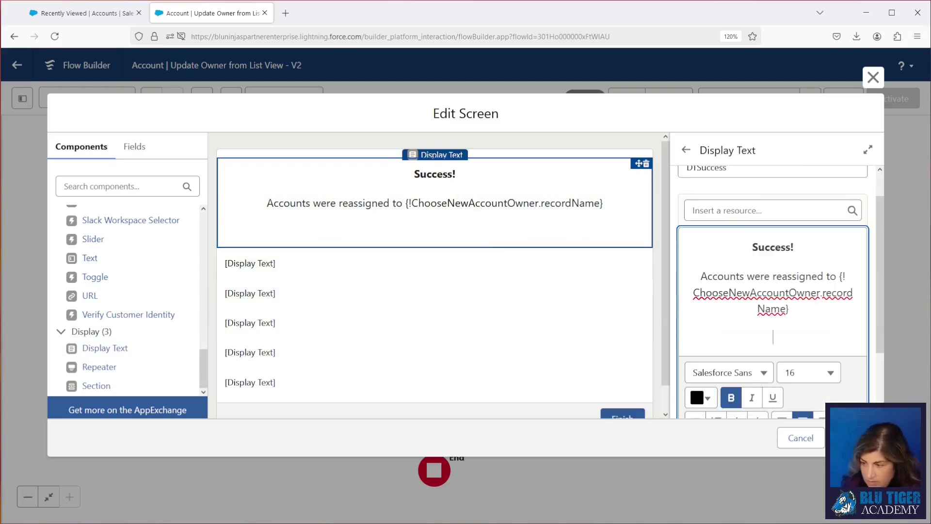
Paste {!ttAccountTabLink} centred into the last Display Text component and name that component DTLink.
{"action": "left_click", "coordinate": [519, 354]}
{"action": "left_click", "coordinate": [771, 286]}
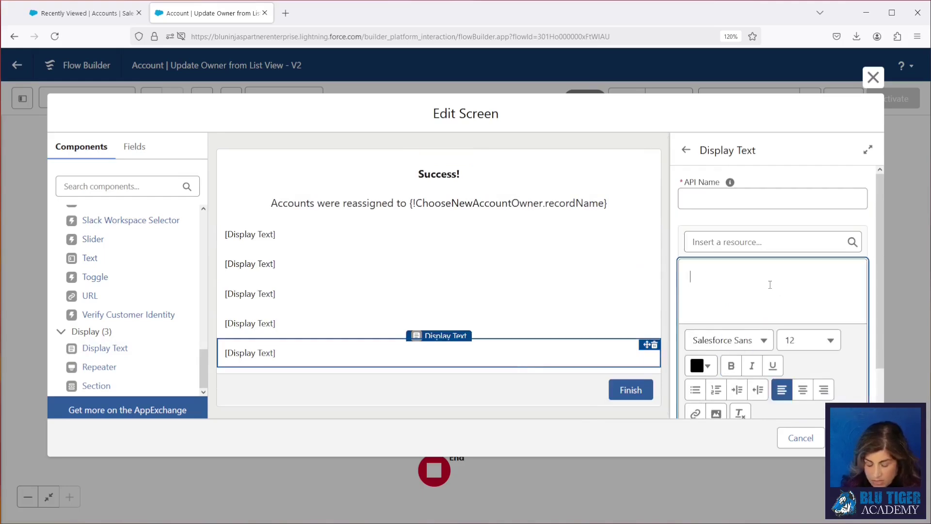
{"action": "key", "text": "ctrl+v"}
{"action": "left_click", "coordinate": [802, 389]}
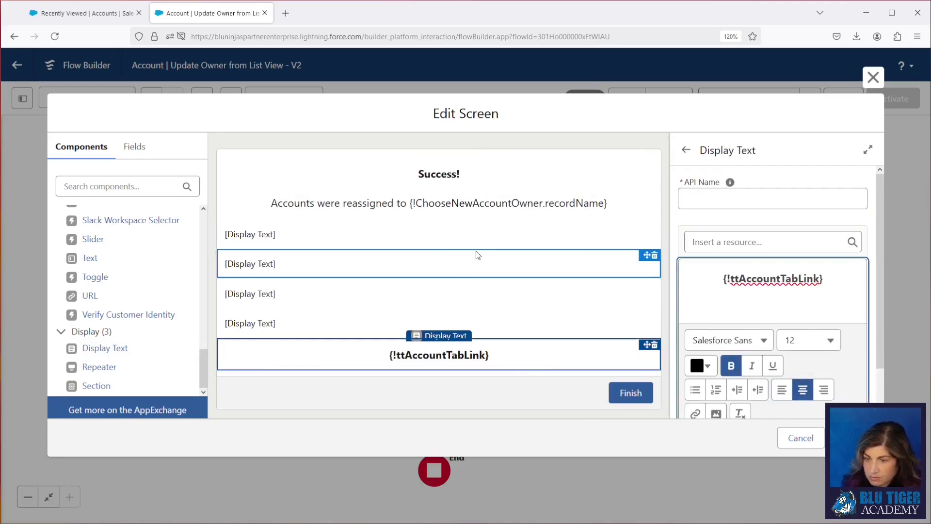
{"action": "left_click", "coordinate": [711, 192]}
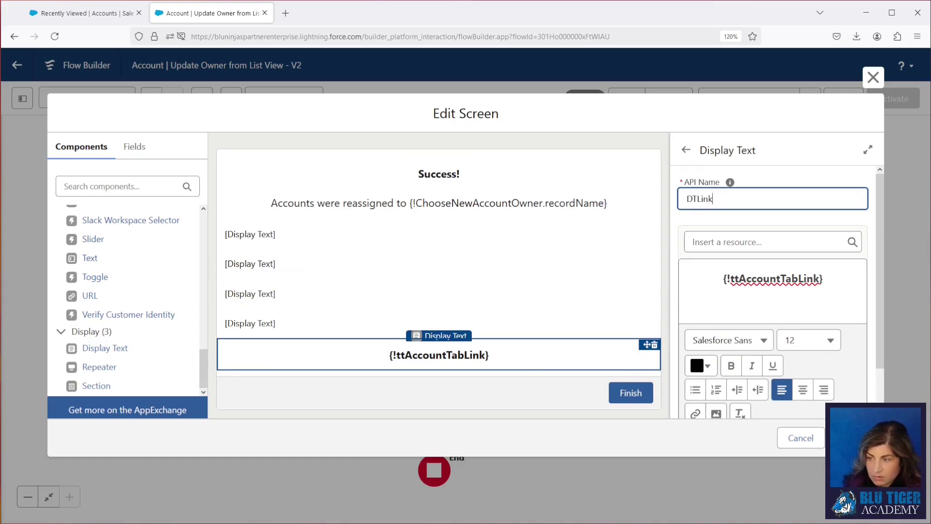
Fill the first empty Display Text with the centred text "Contacts were reassigned to {!ChooseNewAccountOwner.recordName}", inserting the record name as a resource.
{"action": "left_click", "coordinate": [524, 230]}
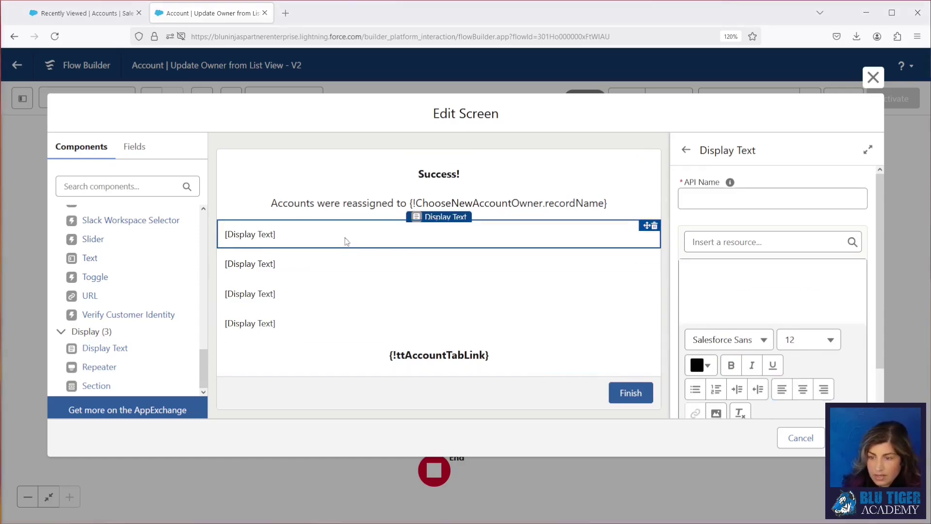
{"action": "left_click", "coordinate": [775, 286]}
{"action": "type", "text": "Contacts were reassigned to"}
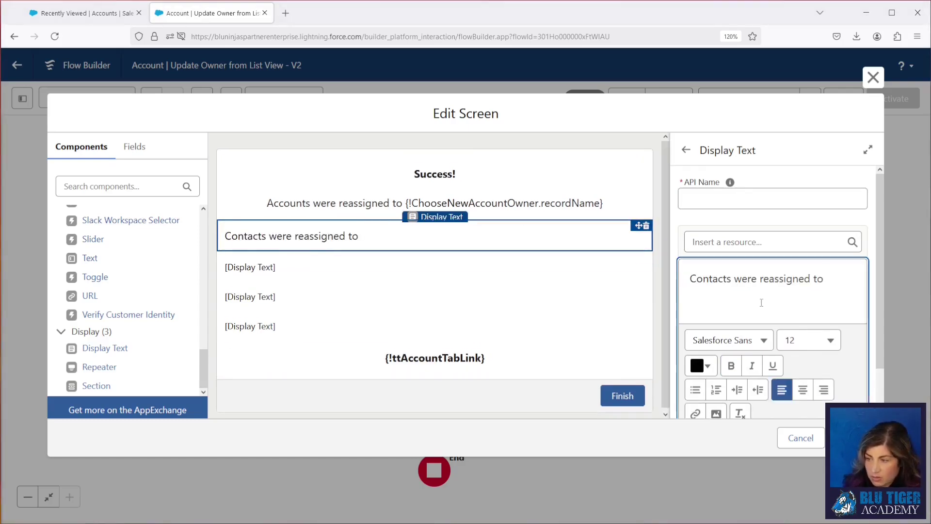
{"action": "left_click", "coordinate": [803, 389]}
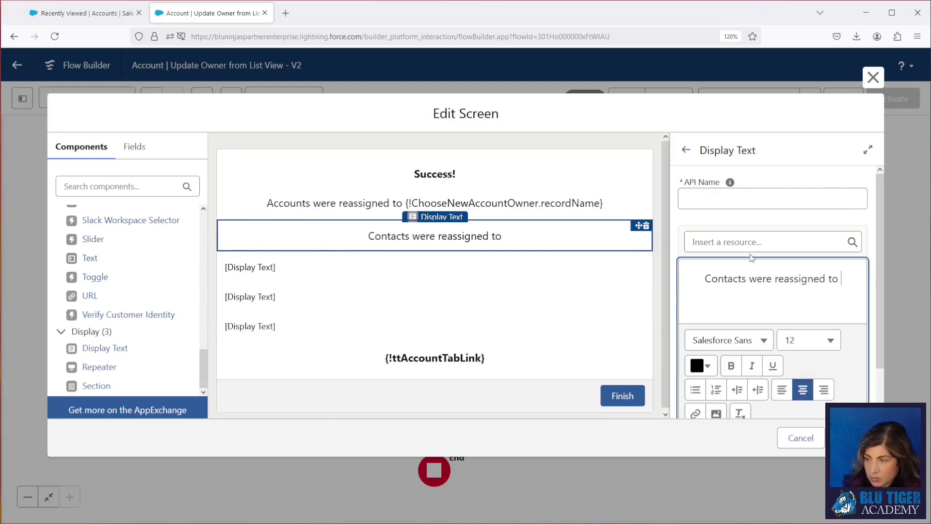
{"action": "left_click", "coordinate": [740, 244]}
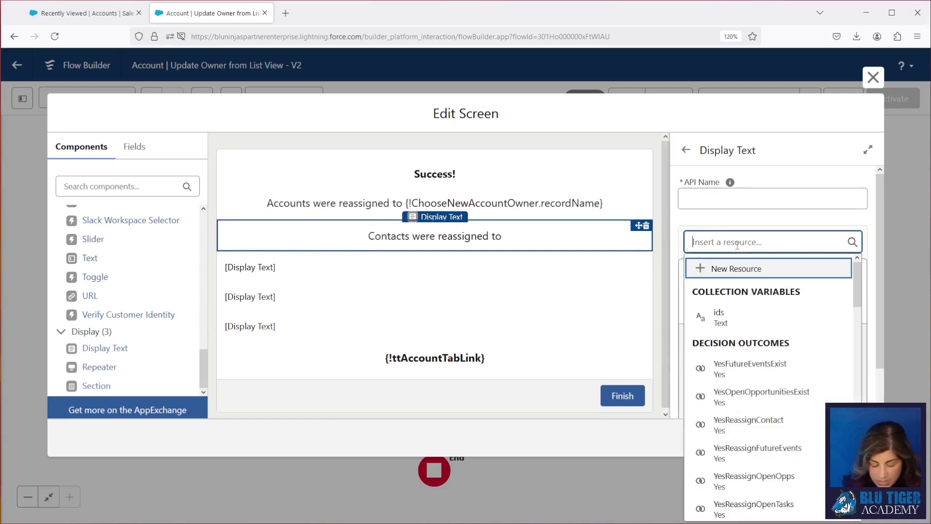
{"action": "type", "text": "loo"}
{"action": "left_click", "coordinate": [760, 294]}
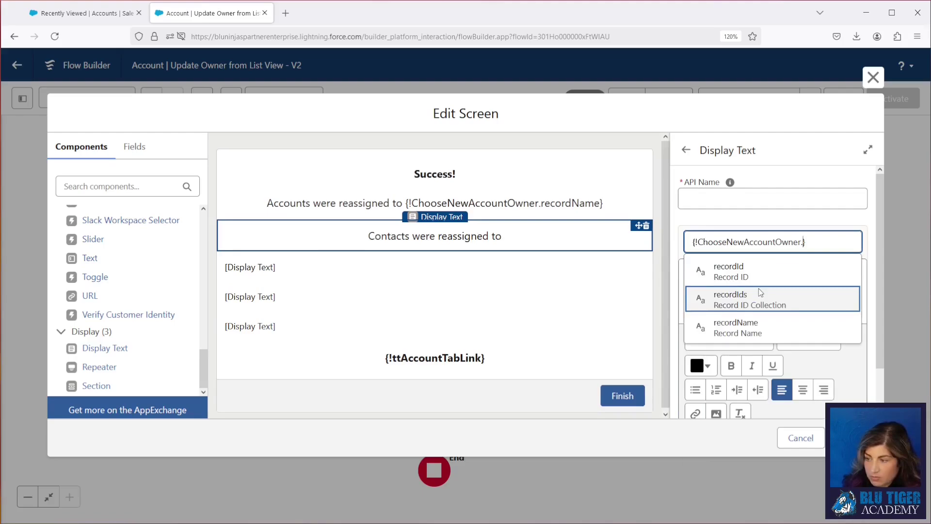
{"action": "left_click", "coordinate": [738, 326]}
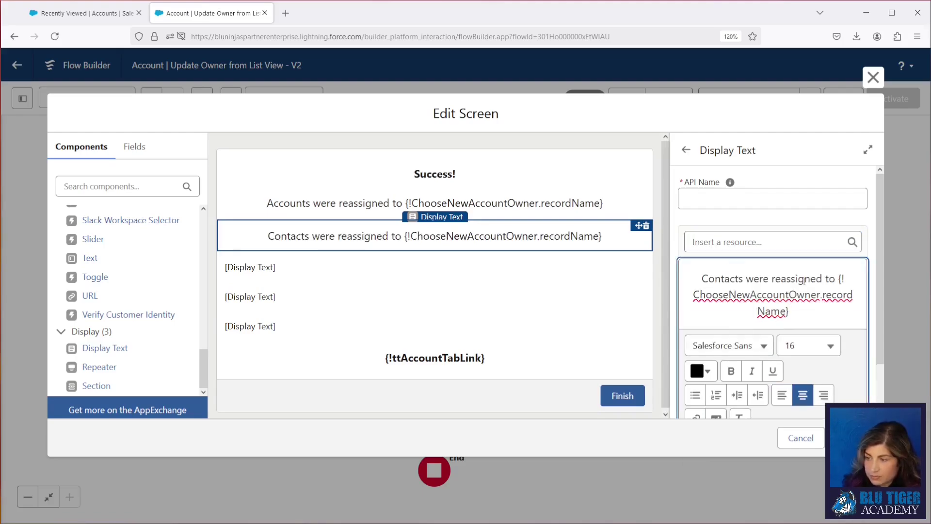
Copy the whole contacts message and set its component's API name to DTContacts.
{"action": "left_click_drag", "start_coordinate": [791, 311], "coordinate": [677, 285]}
{"action": "key", "text": "ctrl+c"}
{"action": "left_click", "coordinate": [697, 199]}
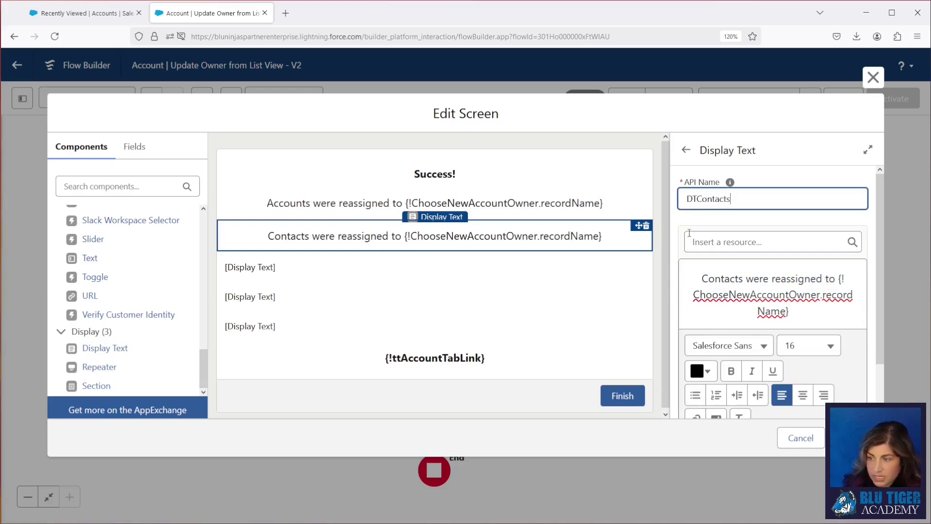
Fill the next empty Display Text with the centred message reworded to "Open Tasks were reassigned to {!ChooseNewAccountOwner.recordName}" and give it a DT-prefixed API name.
{"action": "left_click", "coordinate": [376, 267]}
{"action": "left_click", "coordinate": [771, 293]}
{"action": "key", "text": "ctrl+v"}
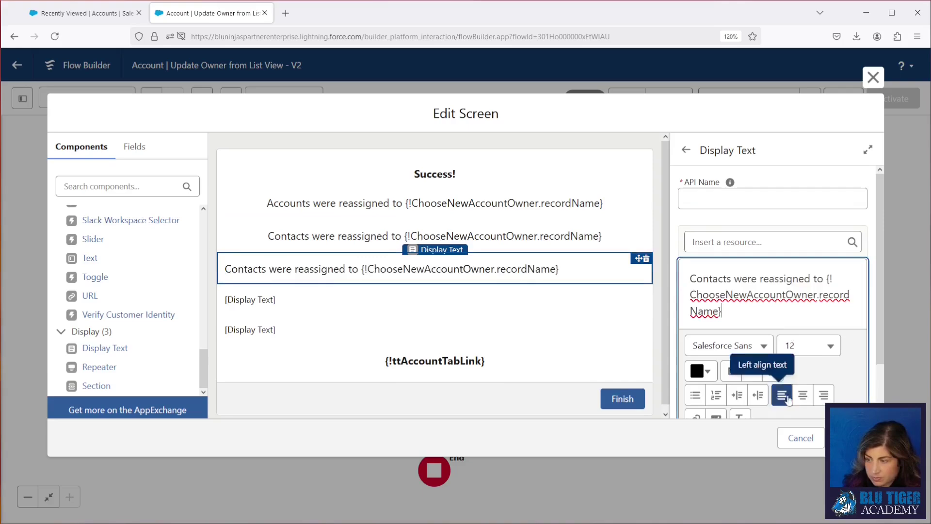
{"action": "double_click", "coordinate": [744, 279]}
{"action": "type", "text": "Open Task"}
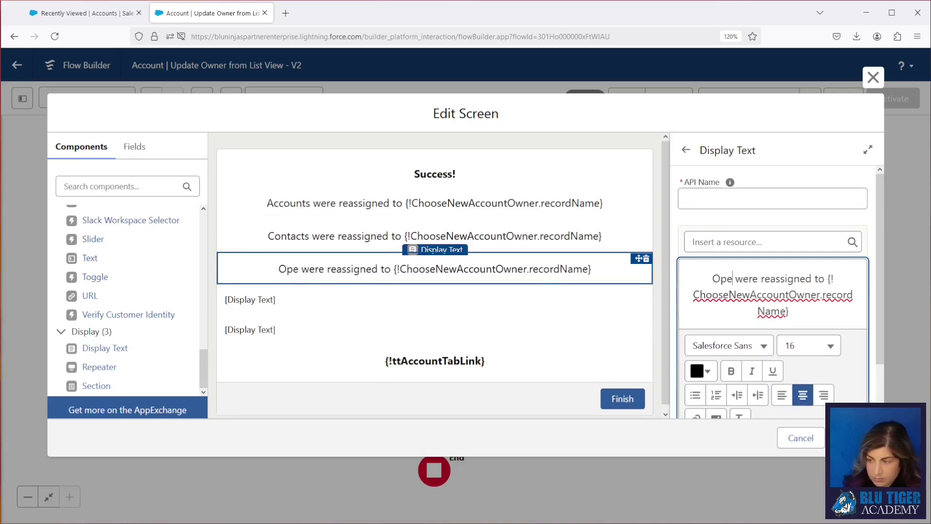
{"action": "type", "text": "s"}
{"action": "left_click", "coordinate": [773, 198]}
{"action": "type", "text": "DT"}
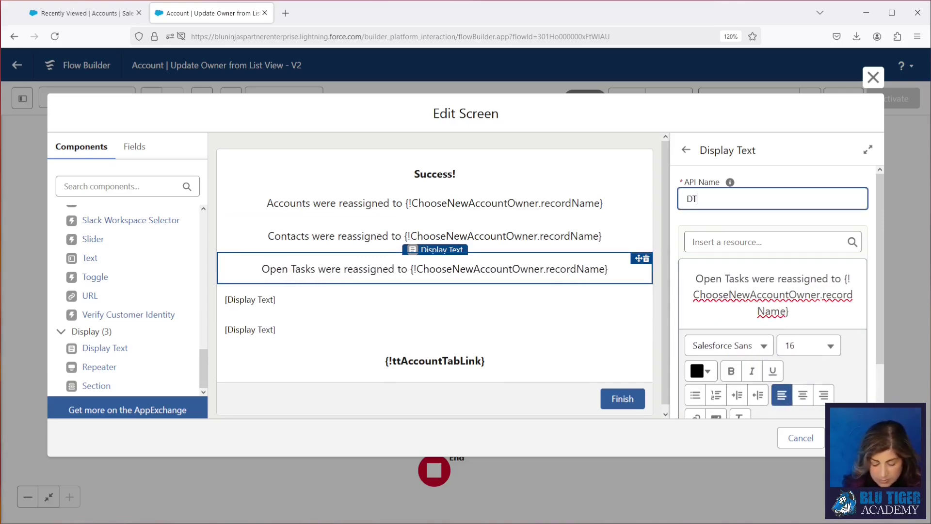
Fill the following Display Text with the centred message reworded to "Future Events were reassigned to {!ChooseNewAccountOwner.recordName}" and give it a DT-prefixed events API name.
{"action": "left_click", "coordinate": [555, 303]}
{"action": "left_click", "coordinate": [771, 291]}
{"action": "key", "text": "ctrl+v"}
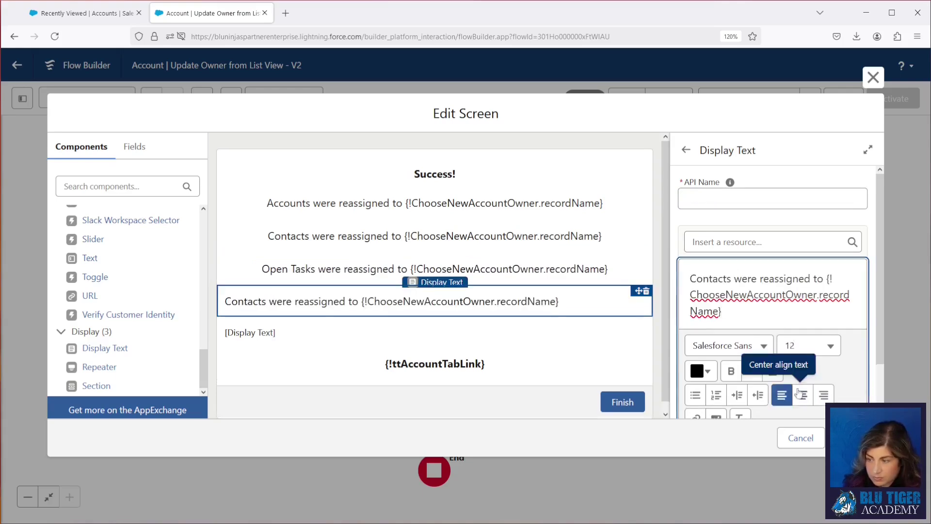
{"action": "left_click", "coordinate": [802, 395]}
{"action": "double_click", "coordinate": [744, 279]}
{"action": "type", "text": "Future Events"}
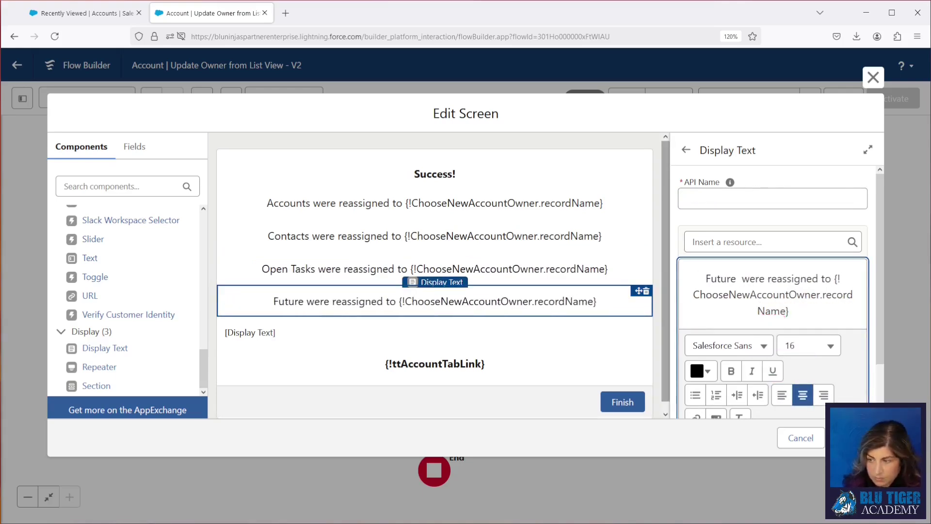
{"action": "left_click", "coordinate": [684, 200]}
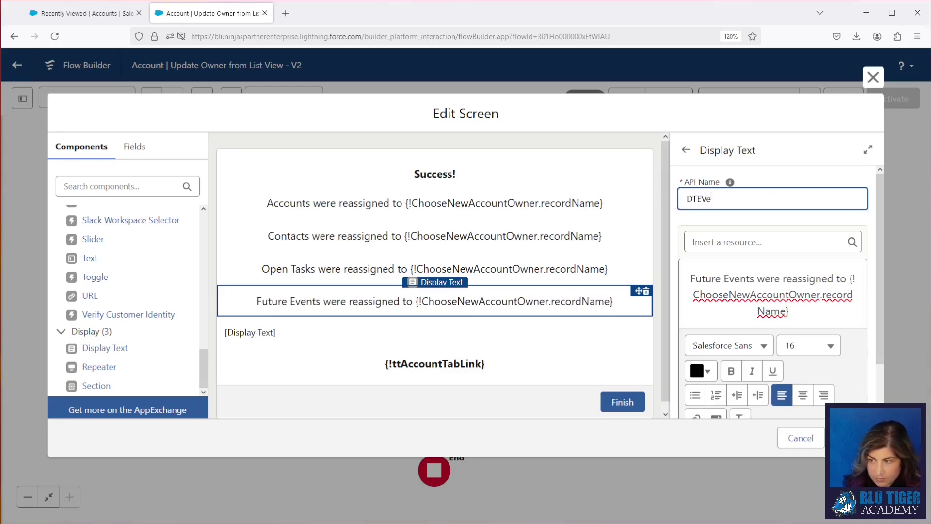
Fill the last empty Display Text with the centred message "Open Opportunities were reassigned to {!ChooseNewAccountOwner.recordName}" and set its API name to DTOpportunities.
{"action": "left_click", "coordinate": [249, 332]}
{"action": "left_click", "coordinate": [771, 291]}
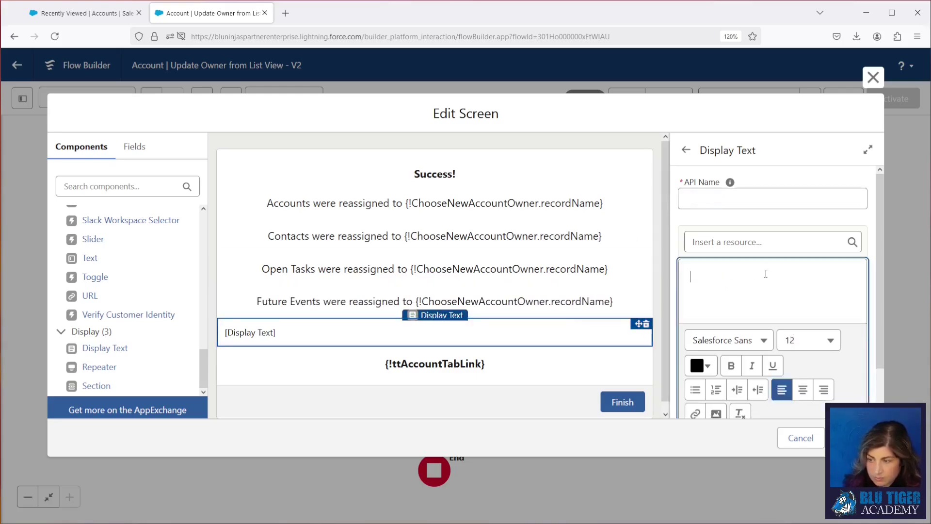
{"action": "key", "text": "ctrl+v"}
{"action": "left_click", "coordinate": [803, 395]}
{"action": "double_click", "coordinate": [722, 279]}
{"action": "type", "text": "Open Oppor"}
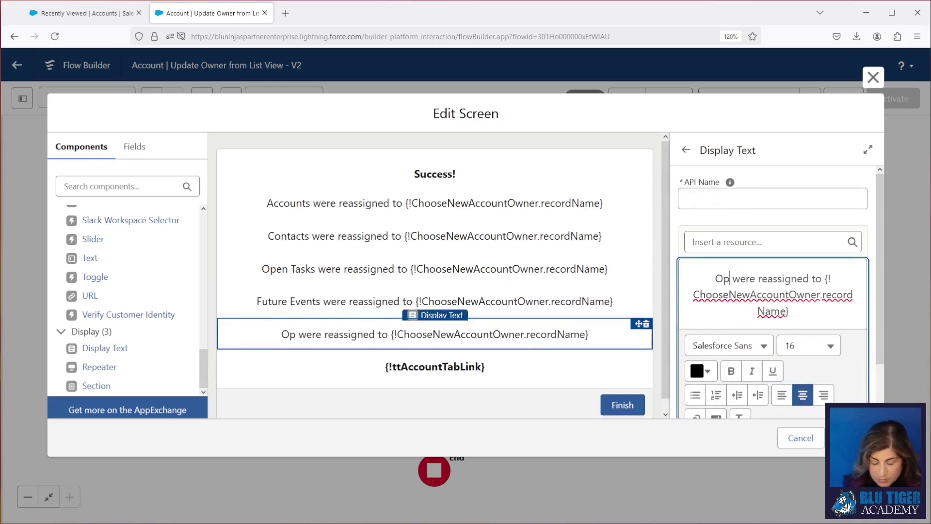
{"action": "type", "text": "tunities"}
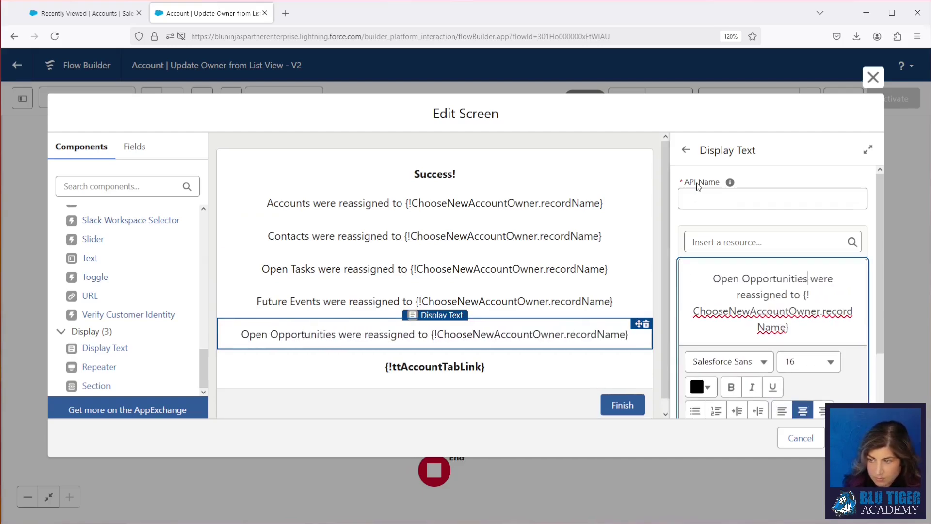
{"action": "left_click", "coordinate": [699, 200]}
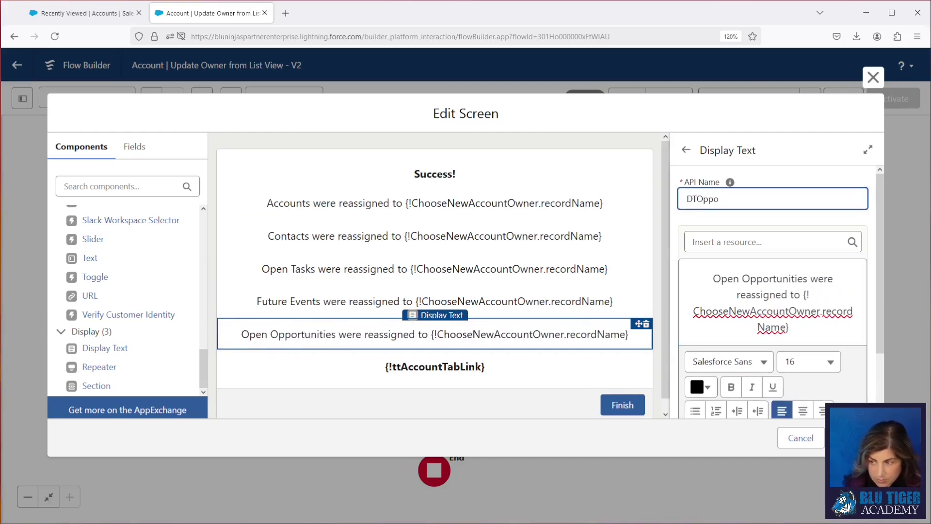
{"action": "type", "text": "DTOpportunities"}
Make the Contacts message display only when all conditions are met, with Reassign_Contacts_to_New_Owner equal to $GlobalConstant.True.
{"action": "left_click", "coordinate": [525, 237]}
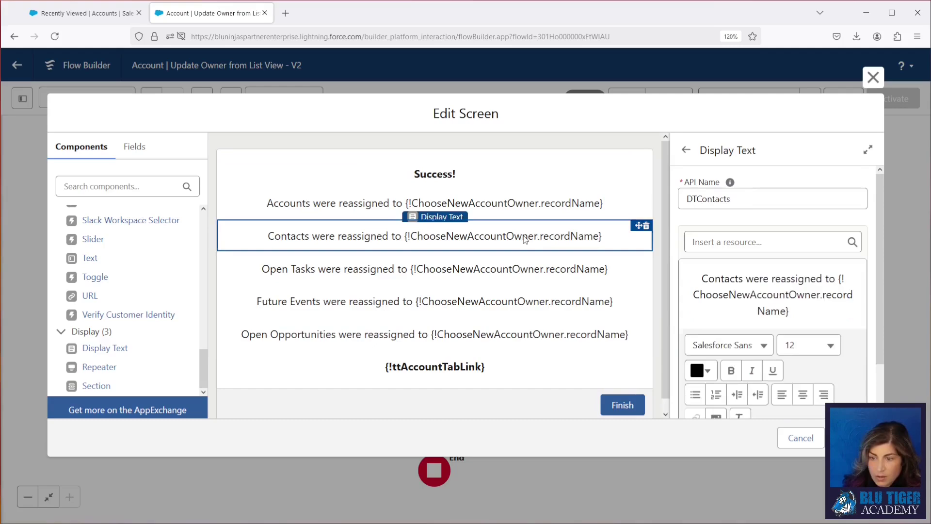
{"action": "scroll", "coordinate": [828, 300], "scroll_direction": "down", "scroll_amount": 1}
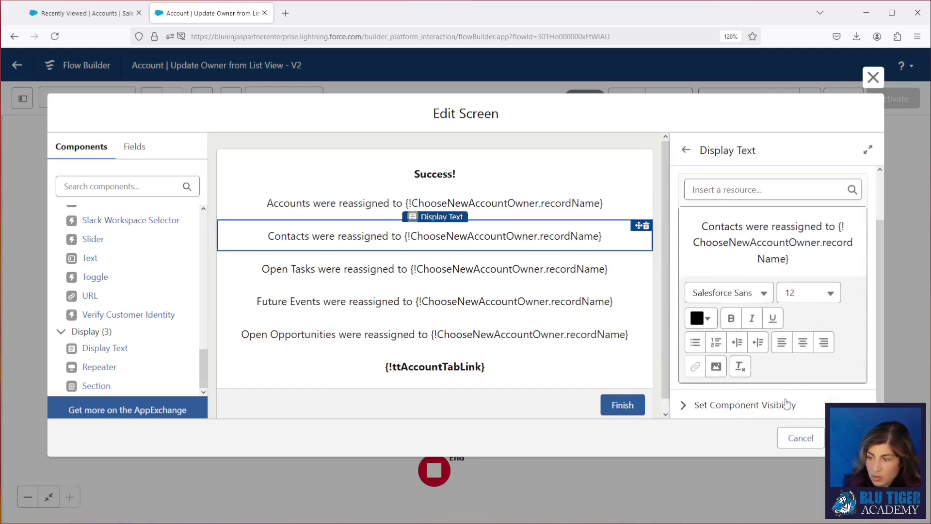
{"action": "scroll", "coordinate": [782, 288], "scroll_direction": "down", "scroll_amount": 1}
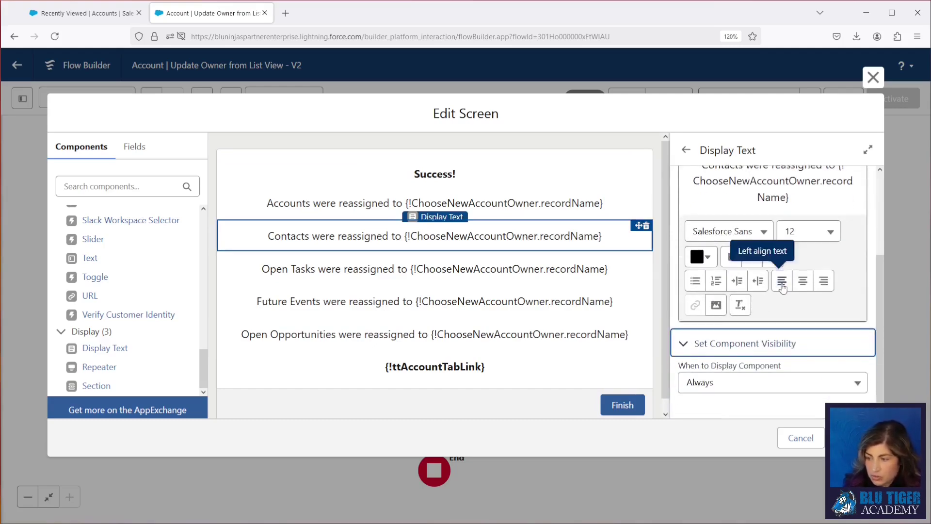
{"action": "left_click", "coordinate": [752, 383]}
{"action": "left_click", "coordinate": [708, 433]}
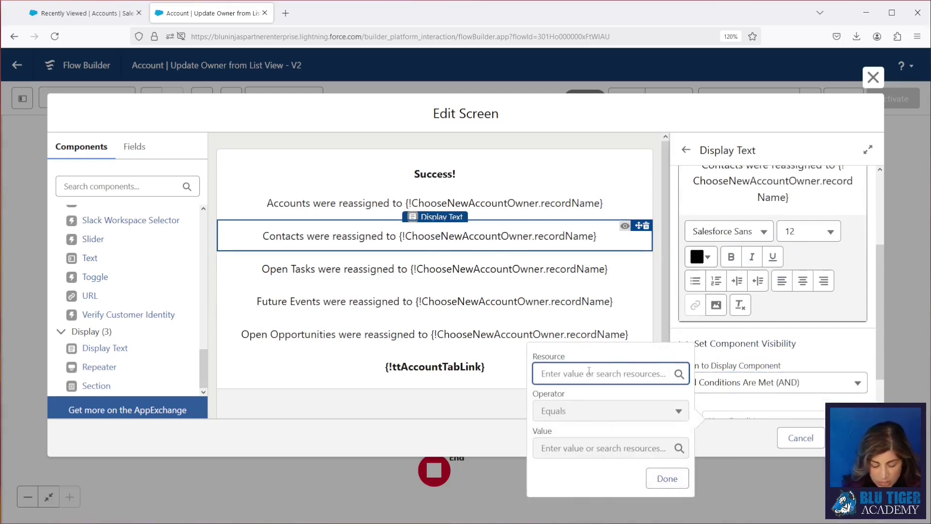
{"action": "type", "text": "scr"}
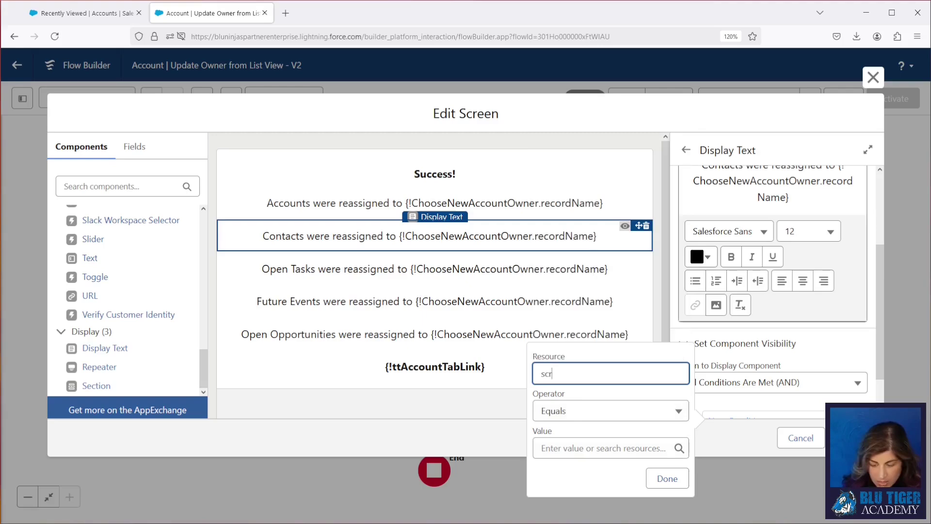
{"action": "key", "text": "BackSpace"}
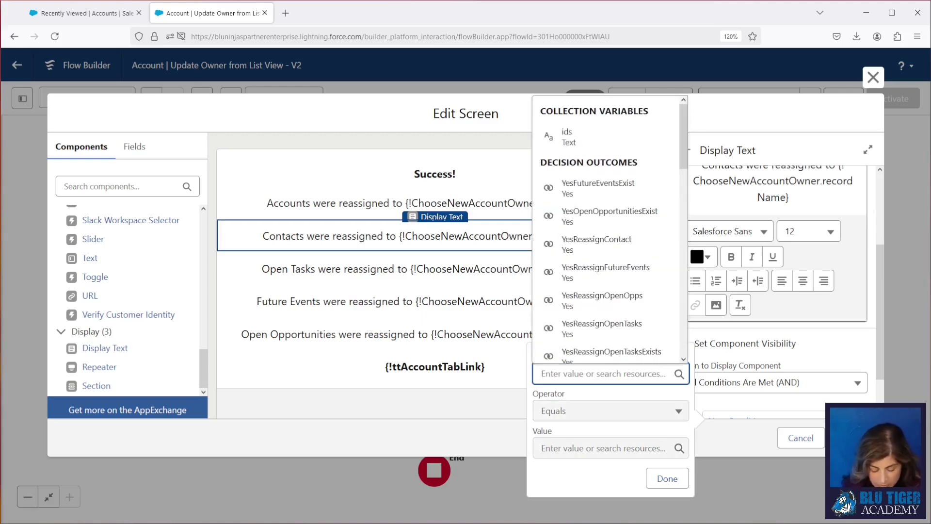
{"action": "type", "text": "reass"}
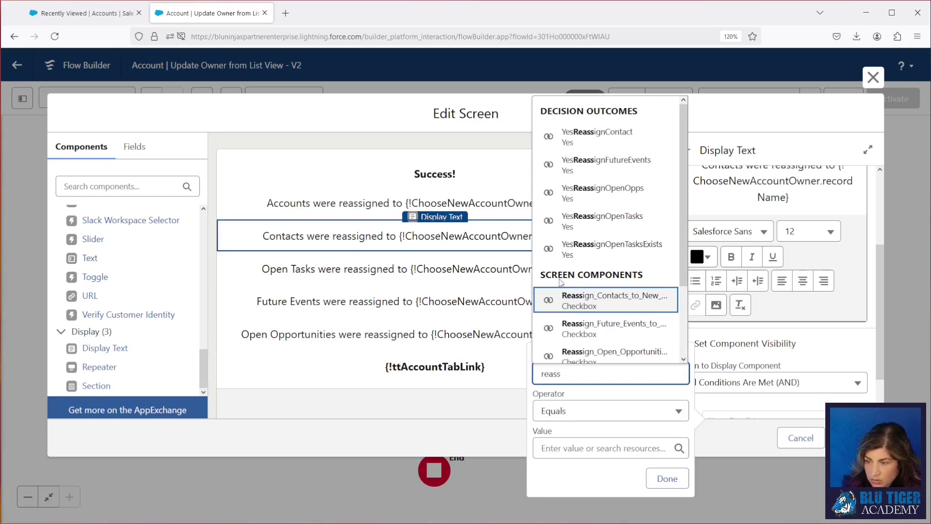
{"action": "left_click", "coordinate": [584, 303]}
{"action": "left_click", "coordinate": [577, 448]}
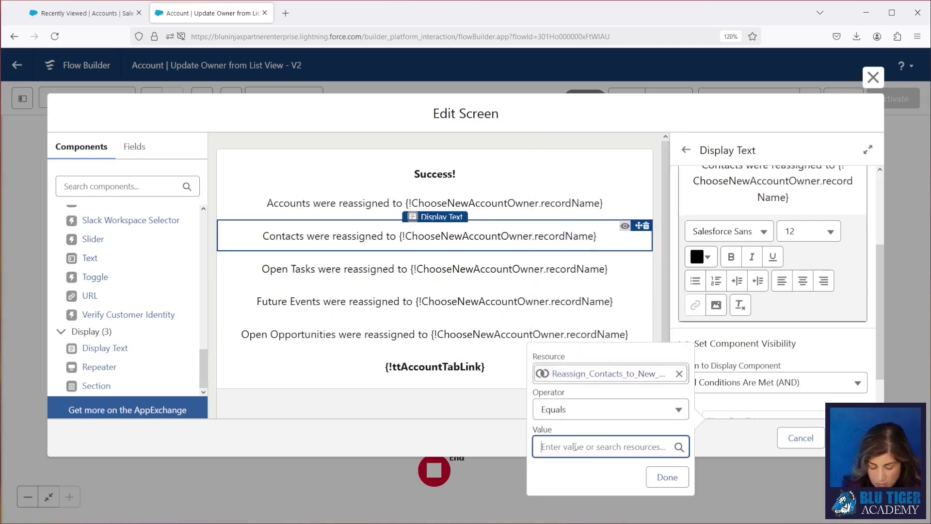
{"action": "type", "text": "true"}
{"action": "left_click", "coordinate": [600, 421]}
{"action": "left_click", "coordinate": [667, 477]}
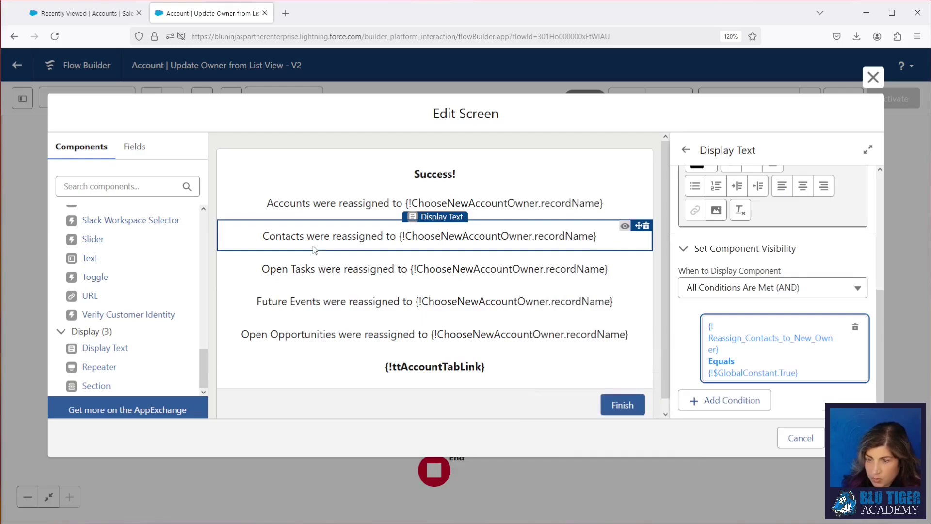
Make the Open Tasks message display only when all conditions are met, with Reassign_Open_Tasks_to_New_Owner equal to $GlobalConstant.True.
{"action": "left_click", "coordinate": [412, 270]}
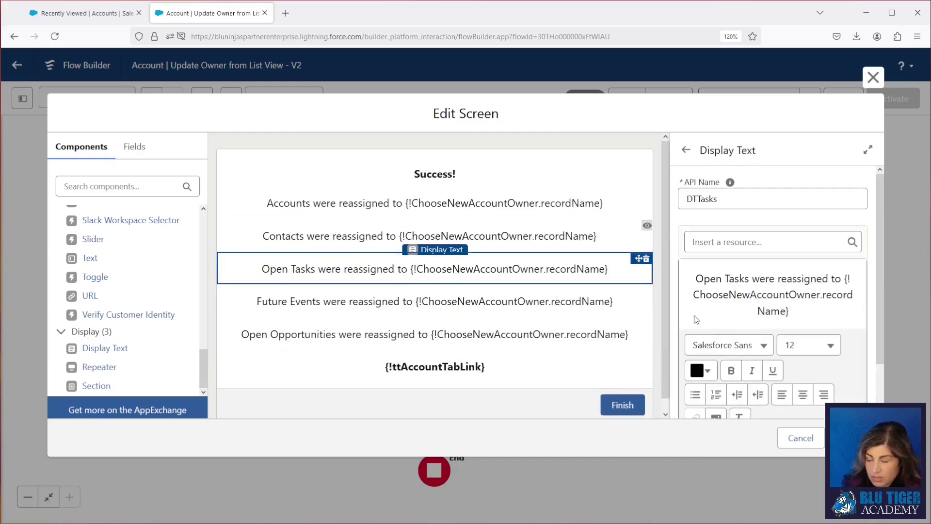
{"action": "scroll", "coordinate": [742, 291], "scroll_direction": "down", "scroll_amount": 2}
{"action": "left_click", "coordinate": [739, 413]}
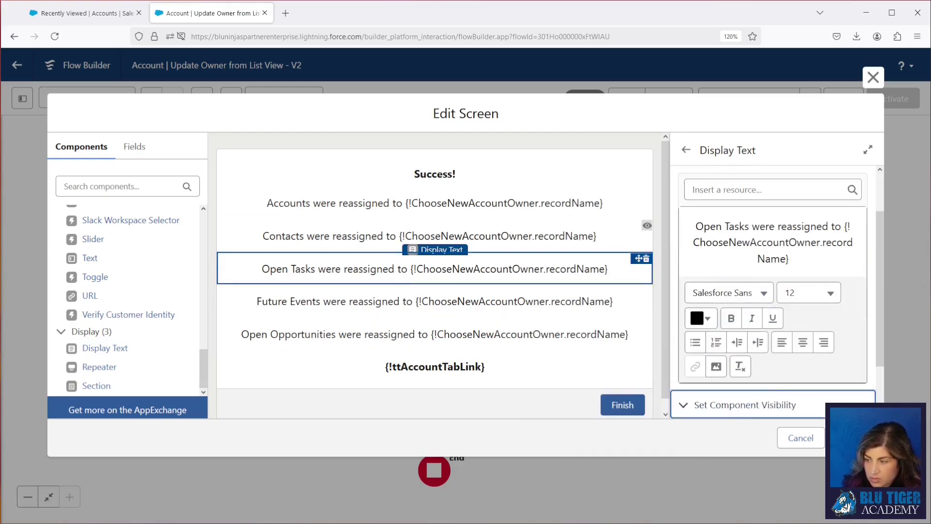
{"action": "left_click_drag", "start_coordinate": [883, 289], "coordinate": [883, 363]}
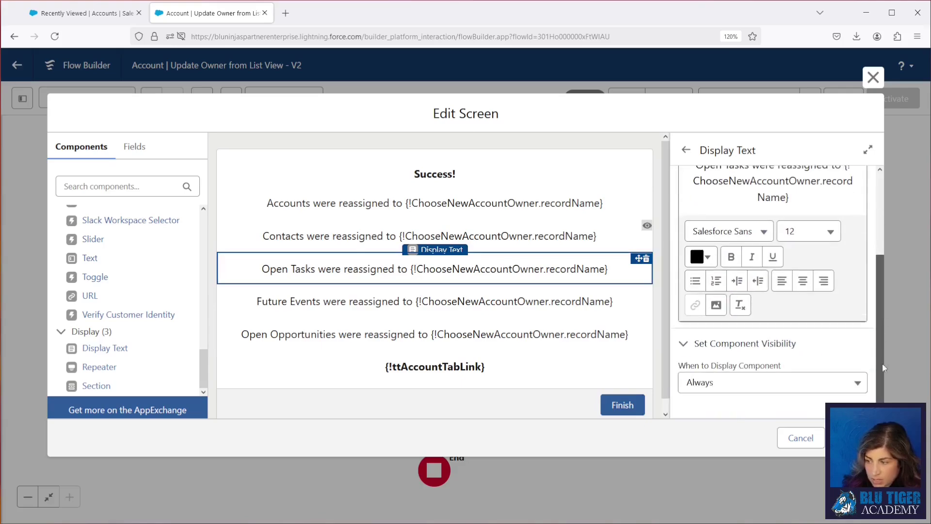
{"action": "left_click", "coordinate": [757, 382]}
{"action": "left_click", "coordinate": [757, 432]}
{"action": "type", "text": "task"}
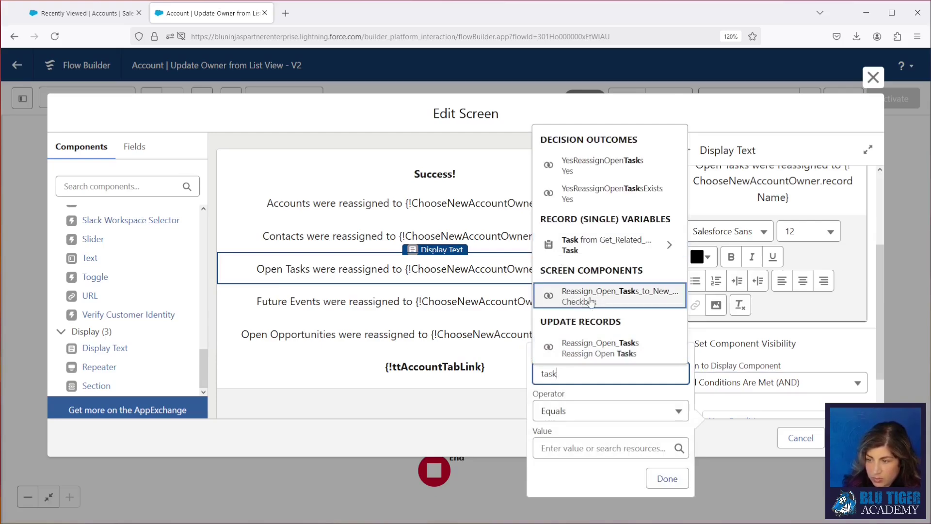
{"action": "left_click", "coordinate": [590, 297]}
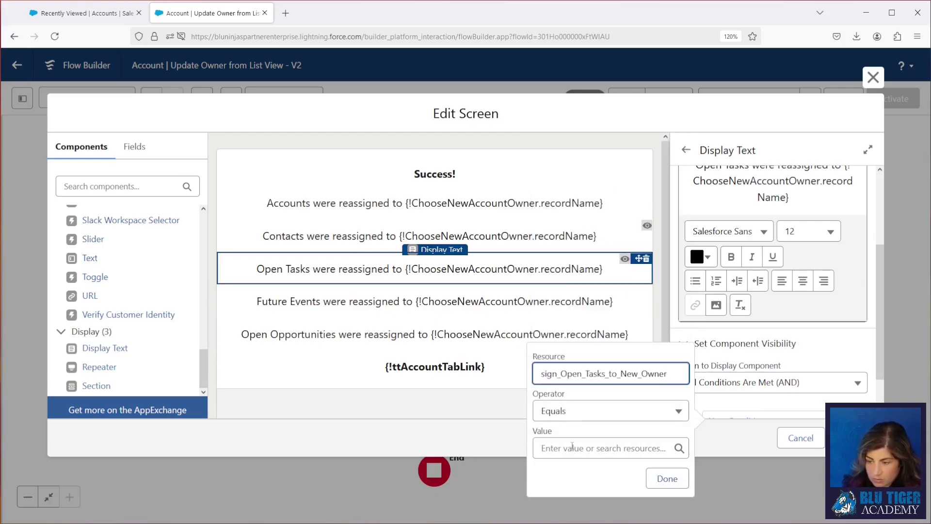
{"action": "left_click", "coordinate": [588, 395]}
{"action": "type", "text": "true"}
{"action": "left_click", "coordinate": [579, 421]}
{"action": "left_click", "coordinate": [667, 476]}
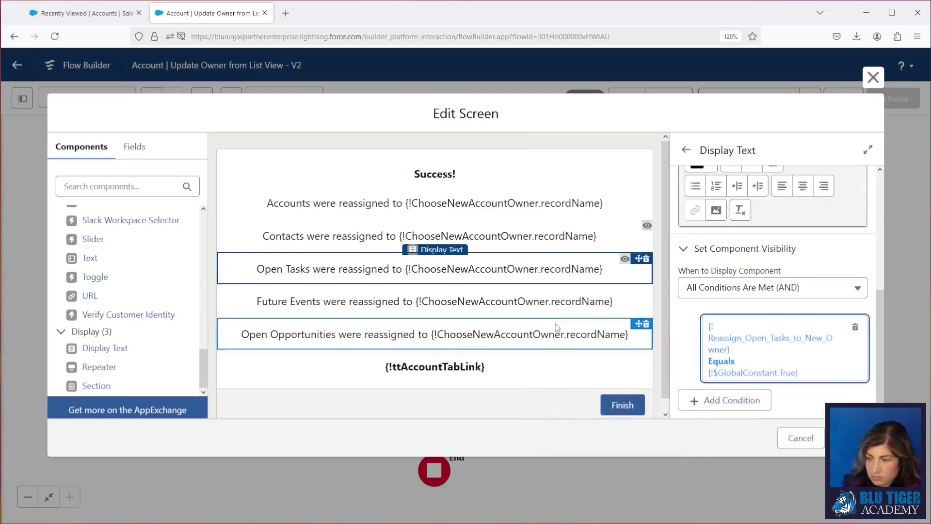
Make the Future Events message display only when all conditions are met, with Reassign_Future_Events_to_New_Owner equal to $GlobalConstant.True.
{"action": "left_click", "coordinate": [523, 305]}
{"action": "scroll", "coordinate": [815, 293], "scroll_direction": "down", "scroll_amount": 1}
{"action": "left_click", "coordinate": [745, 405]}
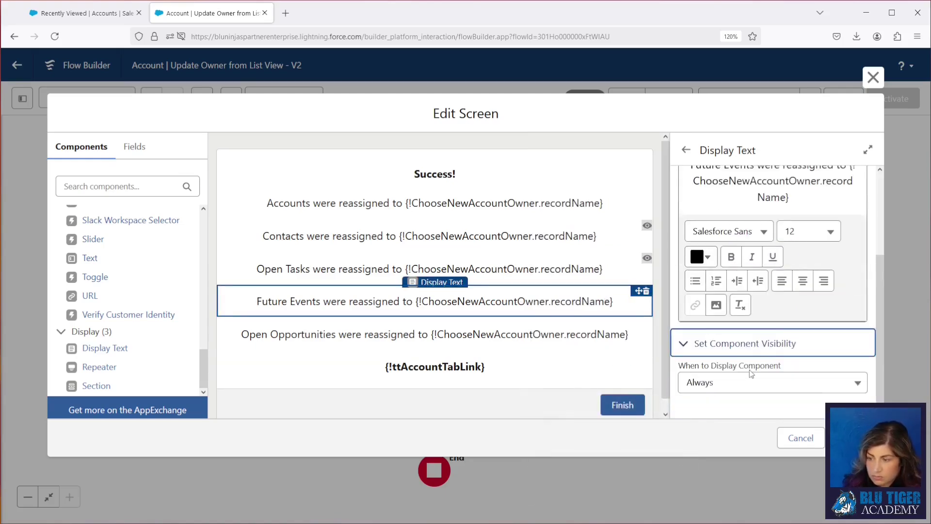
{"action": "left_click", "coordinate": [757, 381]}
{"action": "left_click", "coordinate": [742, 432]}
{"action": "left_click", "coordinate": [601, 374]}
{"action": "type", "text": "event"}
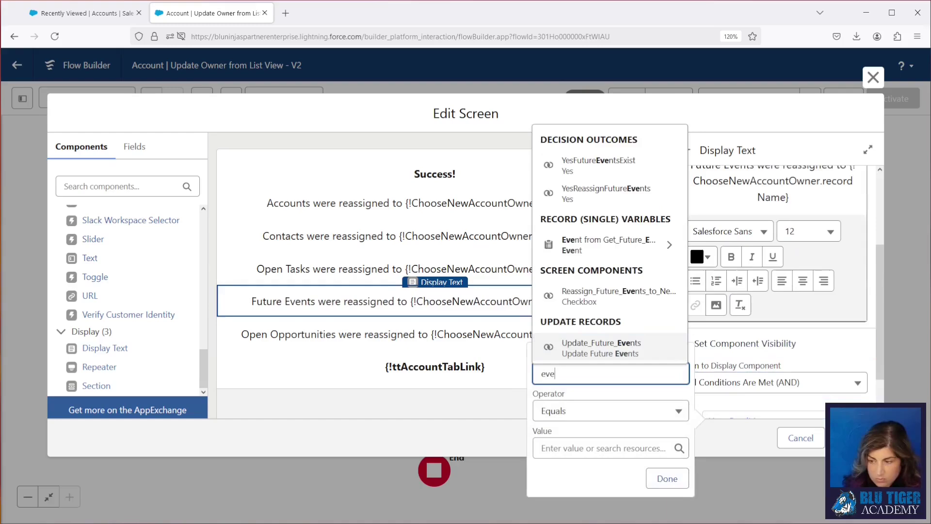
{"action": "left_click", "coordinate": [586, 297]}
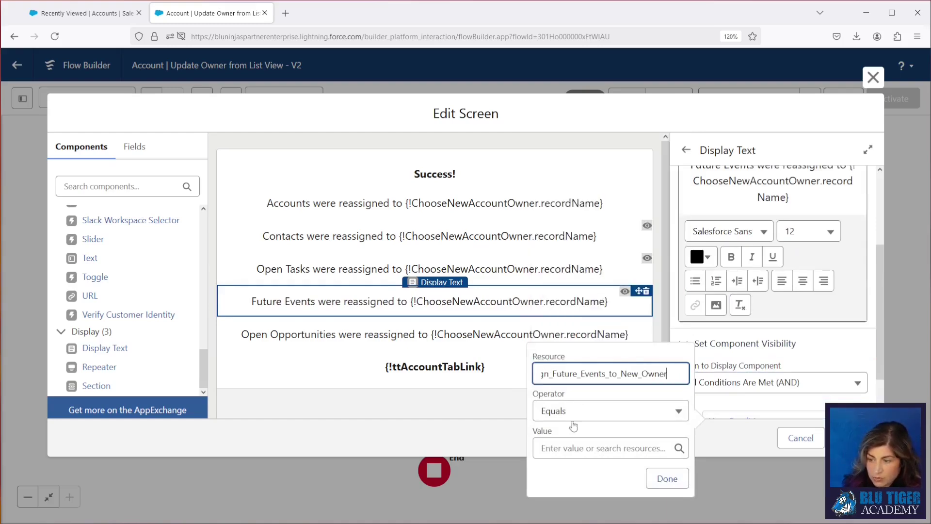
{"action": "left_click", "coordinate": [574, 446]}
{"action": "type", "text": "true"}
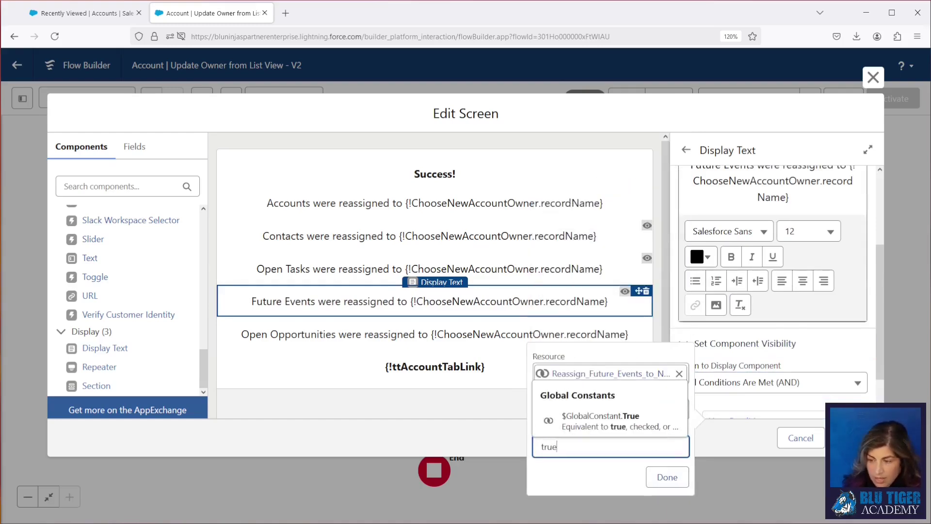
{"action": "left_click", "coordinate": [578, 429]}
{"action": "left_click", "coordinate": [667, 477]}
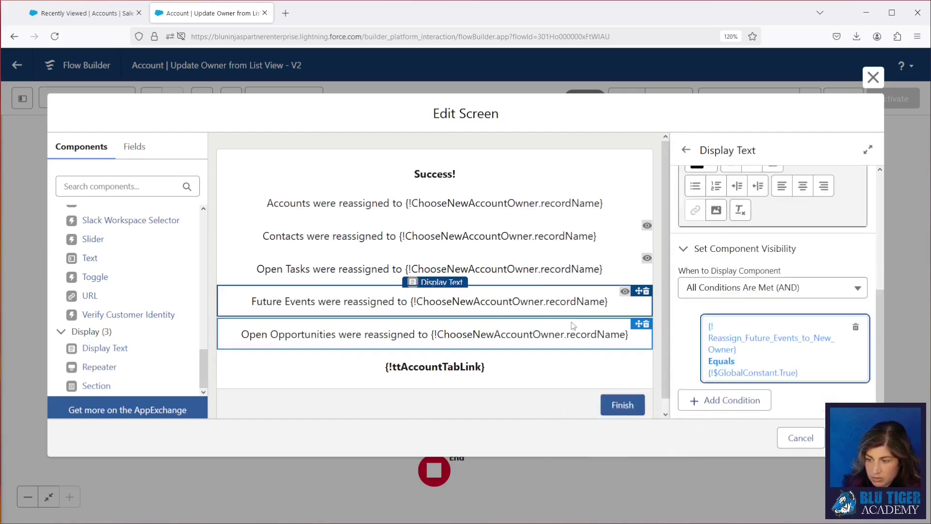
Make the Open Opportunities message display only when all conditions are met, with the checkbox for reassigning open opportunities equal to $GlobalConstant.True.
{"action": "left_click", "coordinate": [555, 337]}
{"action": "scroll", "coordinate": [819, 324], "scroll_direction": "down", "scroll_amount": 3}
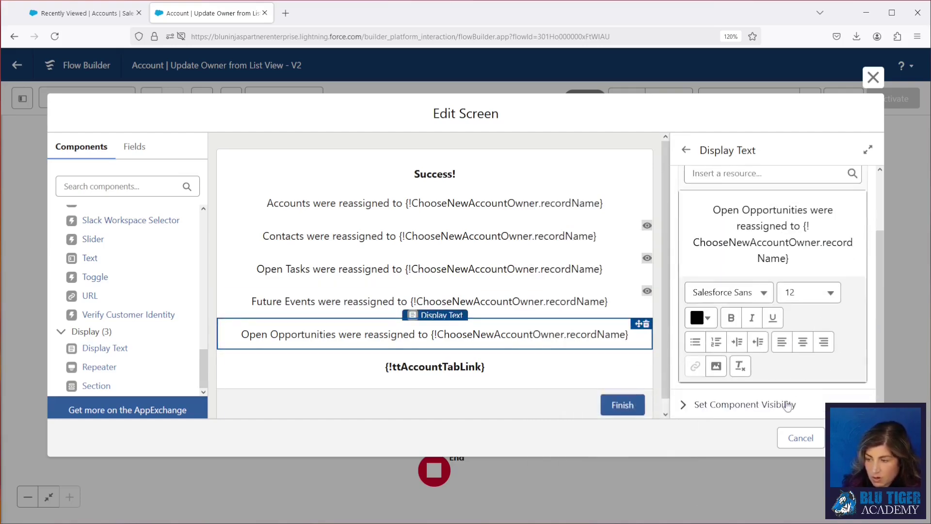
{"action": "left_click", "coordinate": [702, 405]}
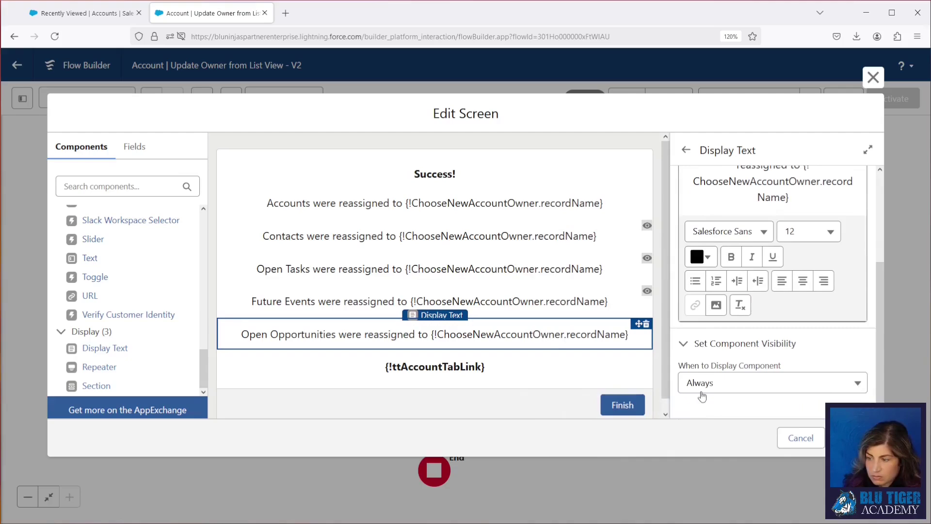
{"action": "left_click", "coordinate": [701, 394]}
{"action": "left_click", "coordinate": [703, 430]}
{"action": "type", "text": "op"}
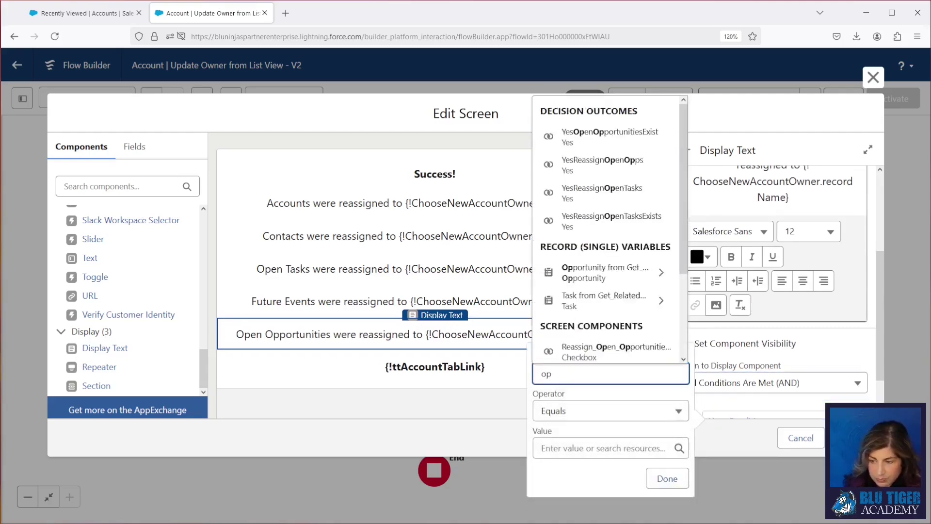
{"action": "type", "text": "po"}
{"action": "left_click", "coordinate": [606, 308]}
{"action": "left_click", "coordinate": [601, 447]}
{"action": "type", "text": "t"}
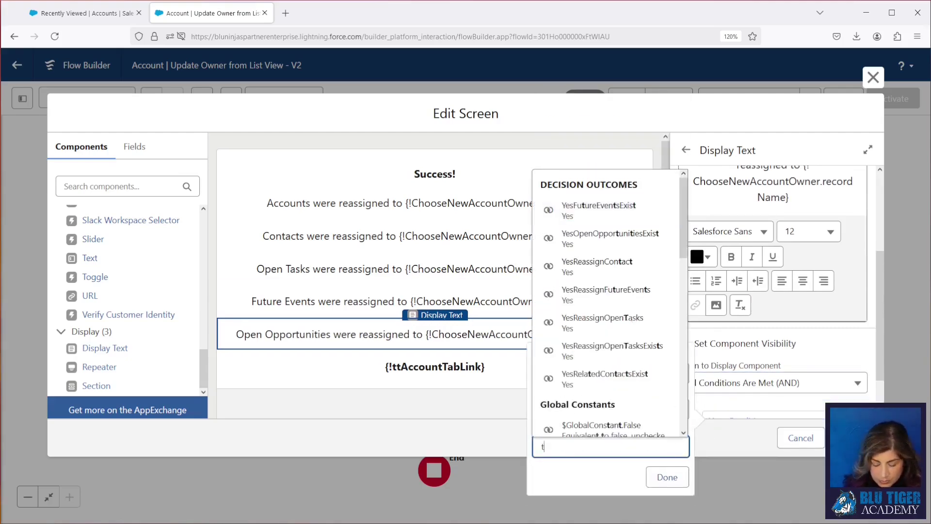
{"action": "type", "text": "rue"}
{"action": "left_click", "coordinate": [597, 425]}
{"action": "left_click", "coordinate": [661, 480]}
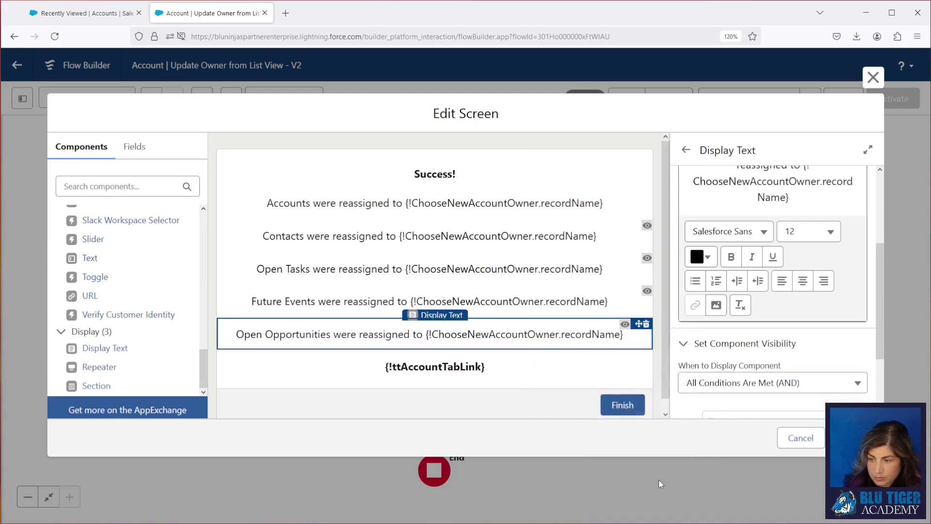
Finish editing the Success screen and save the flow.
{"action": "scroll", "coordinate": [820, 385], "scroll_direction": "down", "scroll_amount": 2}
{"action": "left_click", "coordinate": [853, 437]}
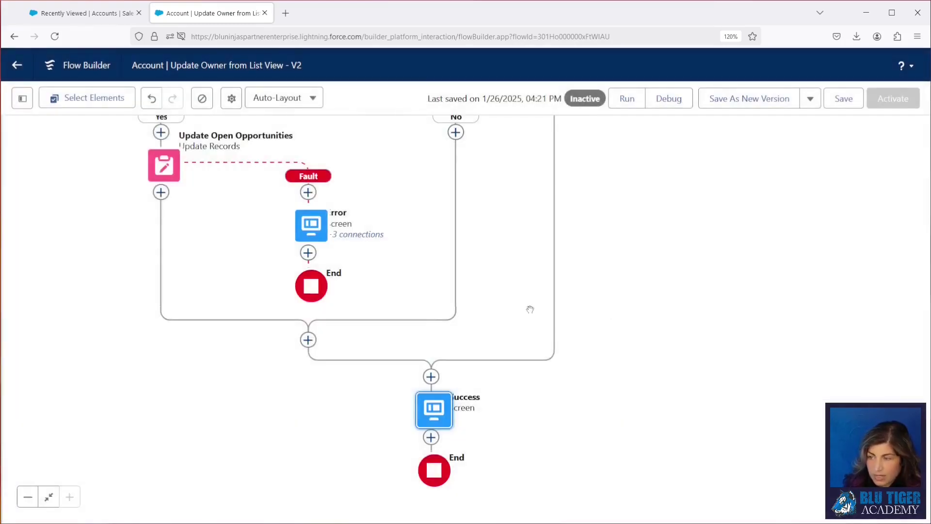
{"action": "left_click", "coordinate": [839, 100]}
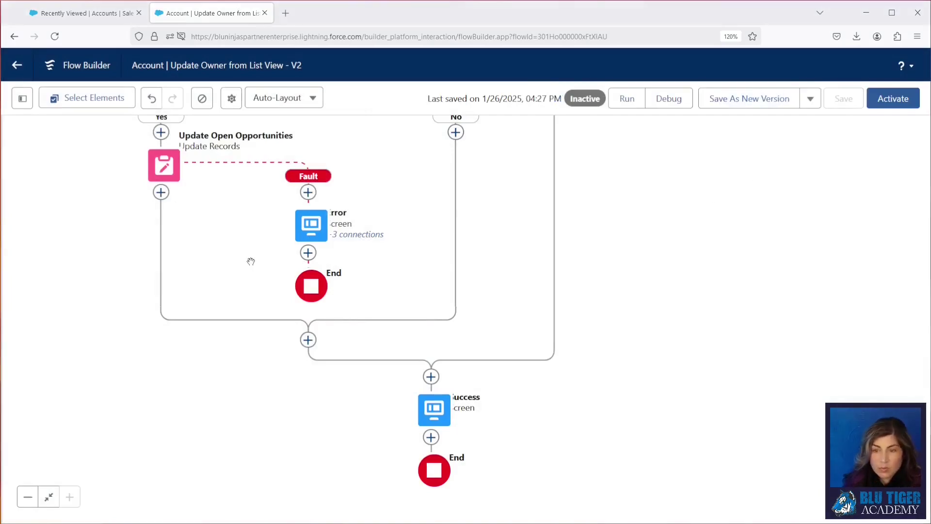
Rewrite the flow description to cover changing multiple Account Owners from a list view and optionally reassigning Contact, open Tasks, Future Events and Open Opportunities, and save.
{"action": "left_click", "coordinate": [233, 97]}
{"action": "left_click", "coordinate": [323, 295]}
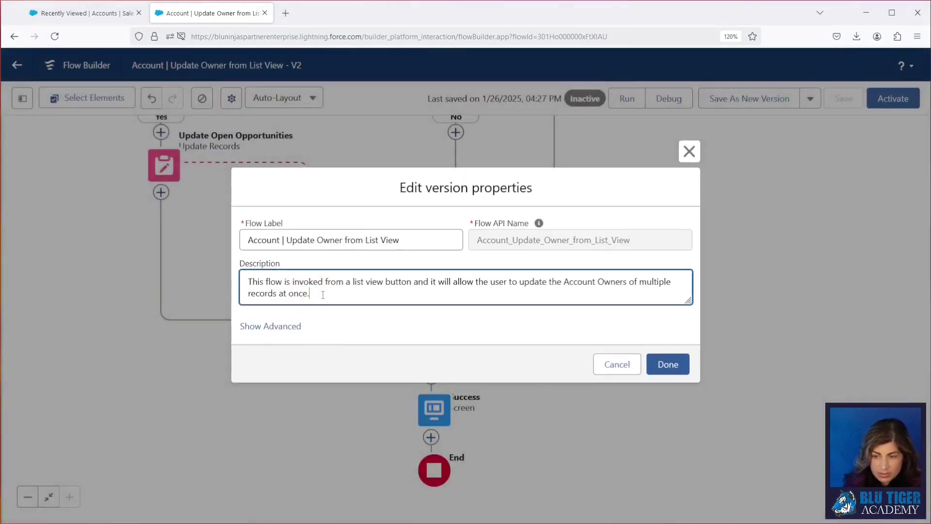
{"action": "left_click_drag", "start_coordinate": [323, 295], "coordinate": [241, 282]}
{"action": "type", "text": "This button will allow the user to change the Account Owner of multiple records from a list view and choose whether they want to reassign Contact, open Tasks, Future Events and Open Opportunities."}
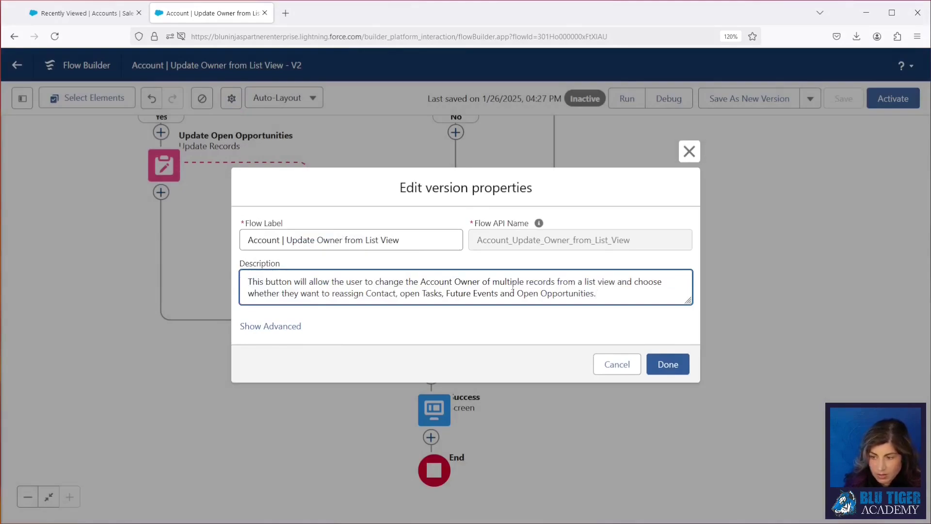
{"action": "left_click", "coordinate": [668, 364]}
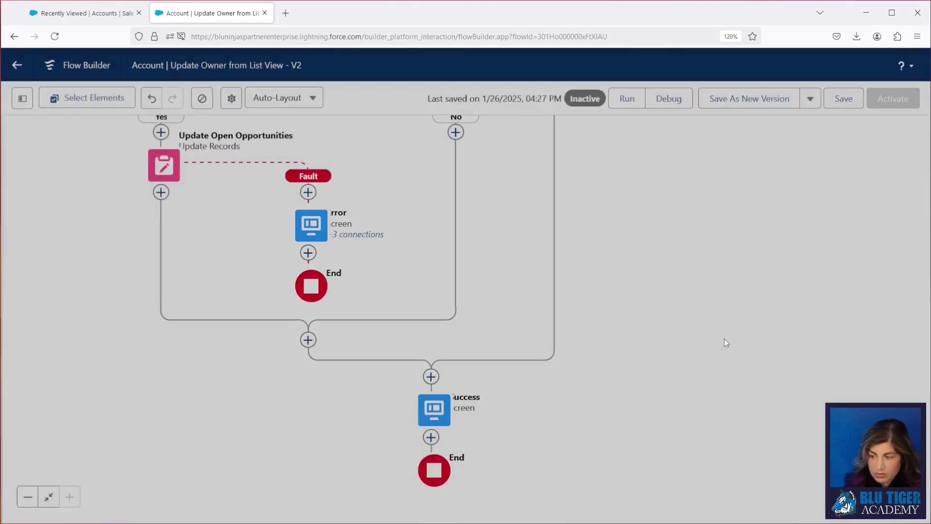
{"action": "left_click", "coordinate": [843, 98]}
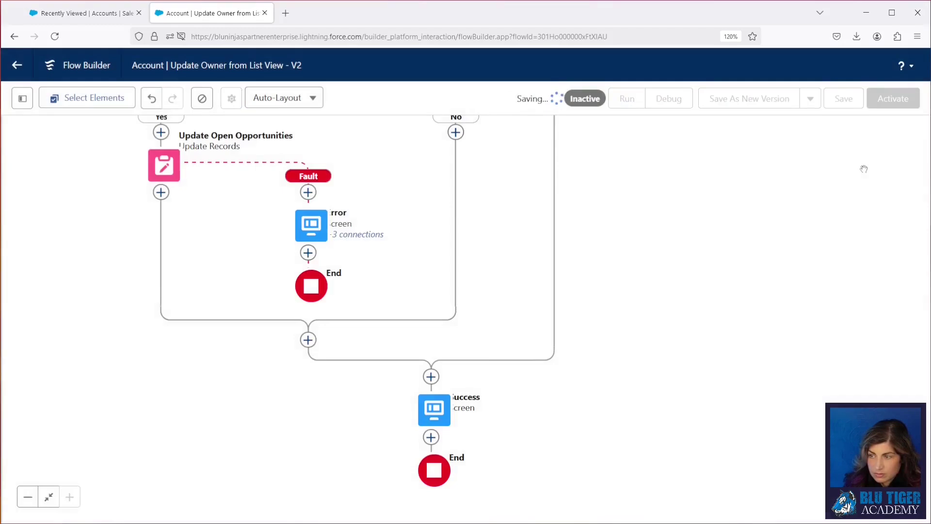
Activate the flow and check the account owners in the All Accounts list view.
{"action": "left_click", "coordinate": [889, 104]}
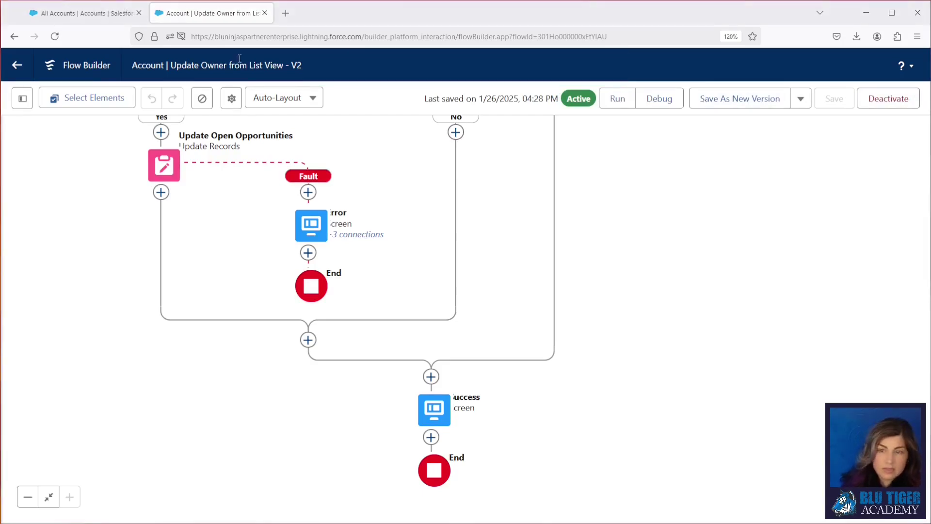
{"action": "left_click", "coordinate": [85, 13]}
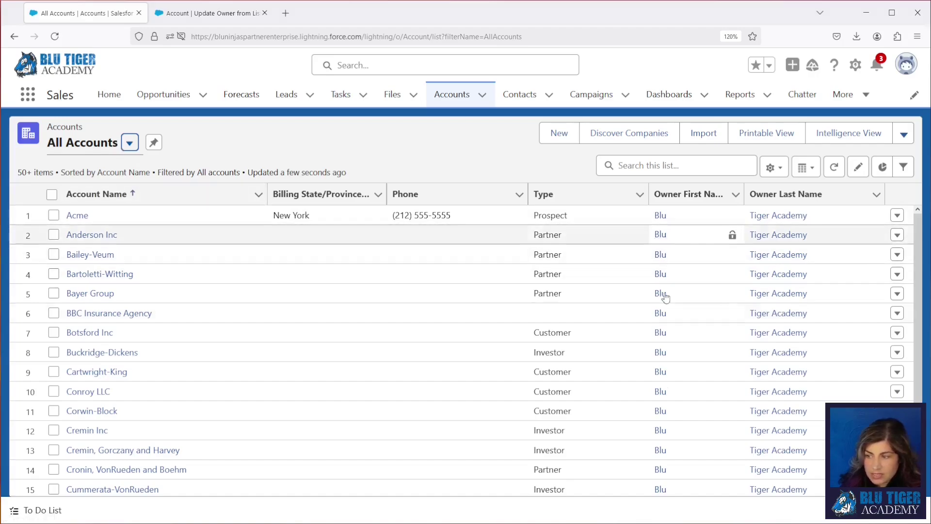
{"action": "scroll", "coordinate": [674, 388], "scroll_direction": "down", "scroll_amount": 10}
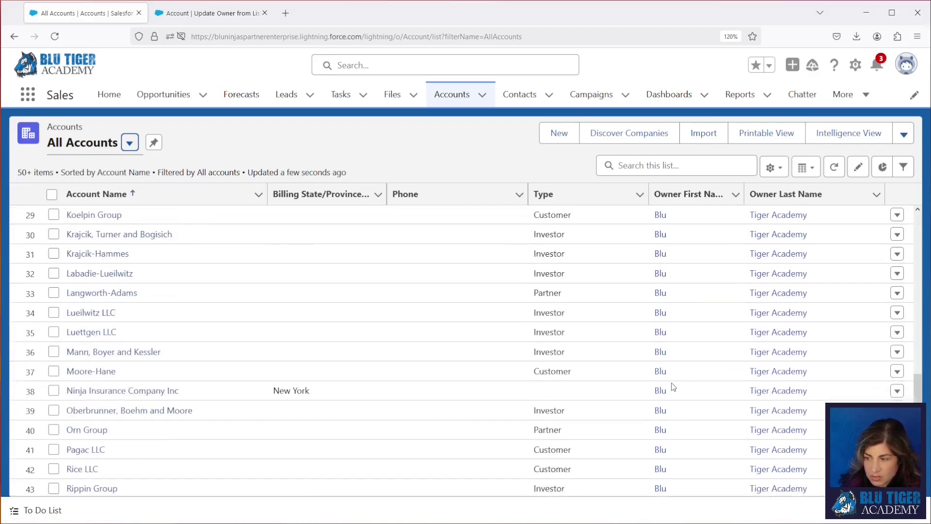
{"action": "scroll", "coordinate": [673, 387], "scroll_direction": "down", "scroll_amount": 5}
{"action": "scroll", "coordinate": [339, 364], "scroll_direction": "up", "scroll_amount": 5}
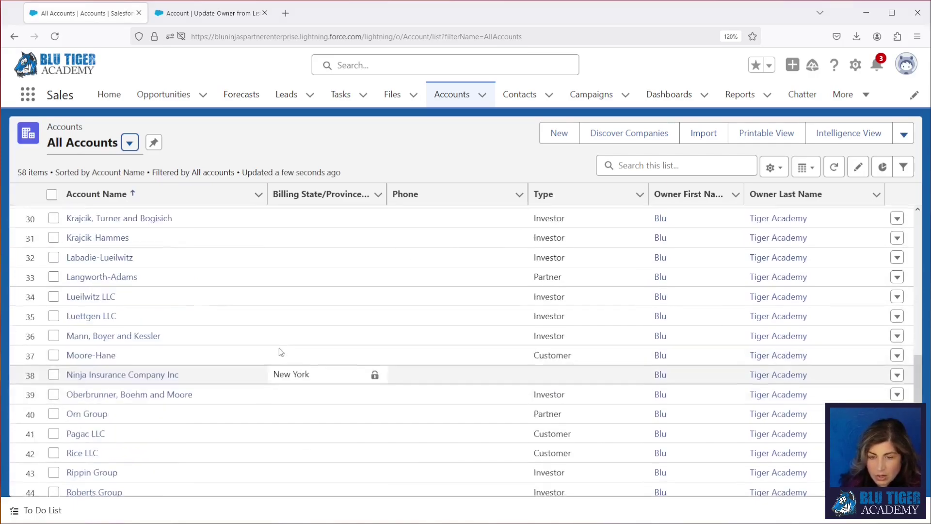
{"action": "scroll", "coordinate": [278, 347], "scroll_direction": "up", "scroll_amount": 7}
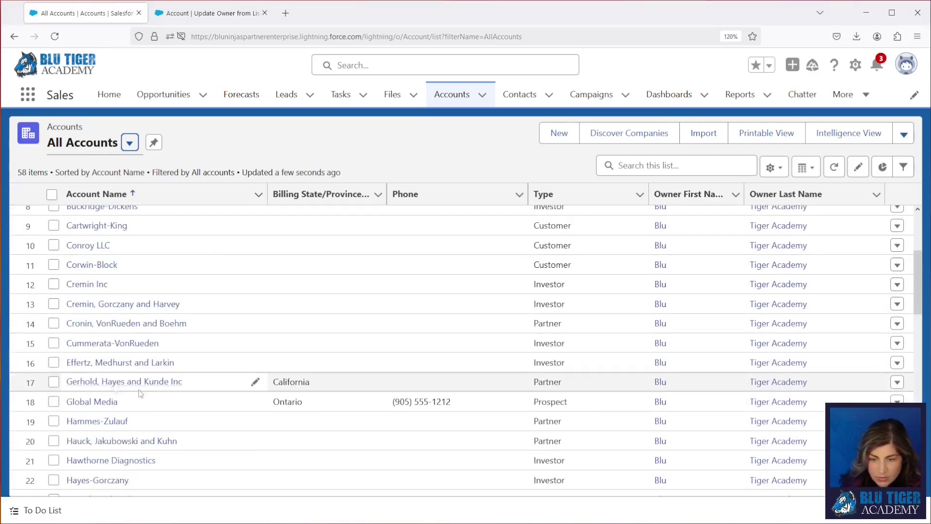
Open the Gerhold, Hayes and Kunde Inc account in a new tab and review the owners of its related contacts.
{"action": "right_click", "coordinate": [116, 382]}
{"action": "left_click", "coordinate": [132, 388]}
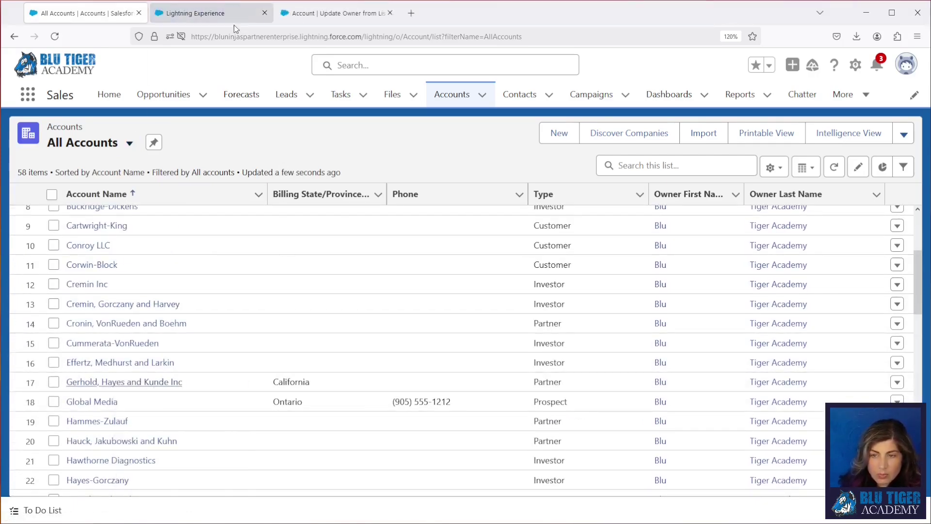
{"action": "left_click", "coordinate": [220, 17]}
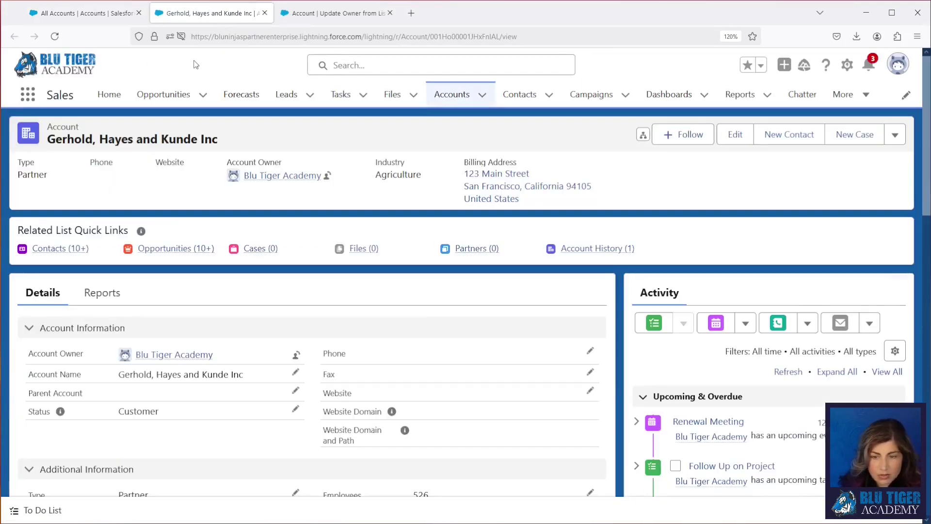
{"action": "left_click", "coordinate": [72, 249]}
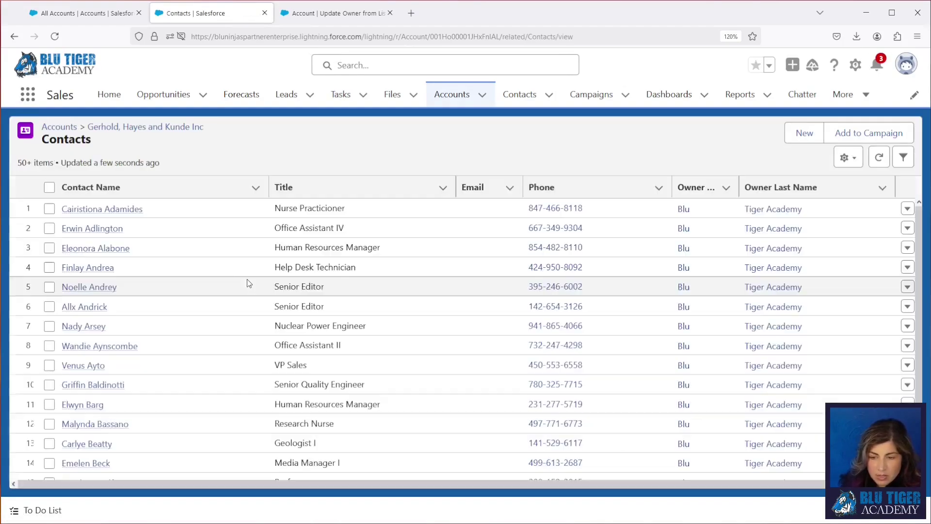
{"action": "scroll", "coordinate": [250, 285], "scroll_direction": "down", "scroll_amount": 20}
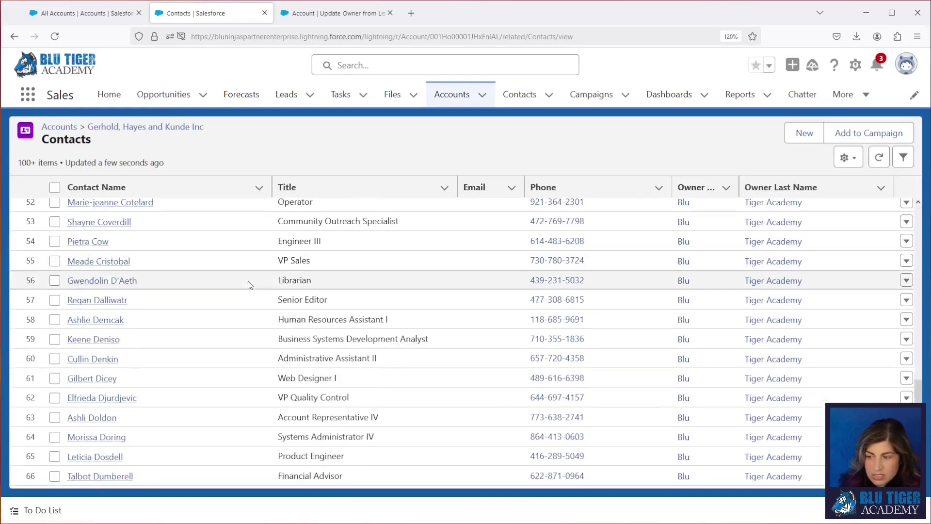
{"action": "scroll", "coordinate": [249, 280], "scroll_direction": "down", "scroll_amount": 5}
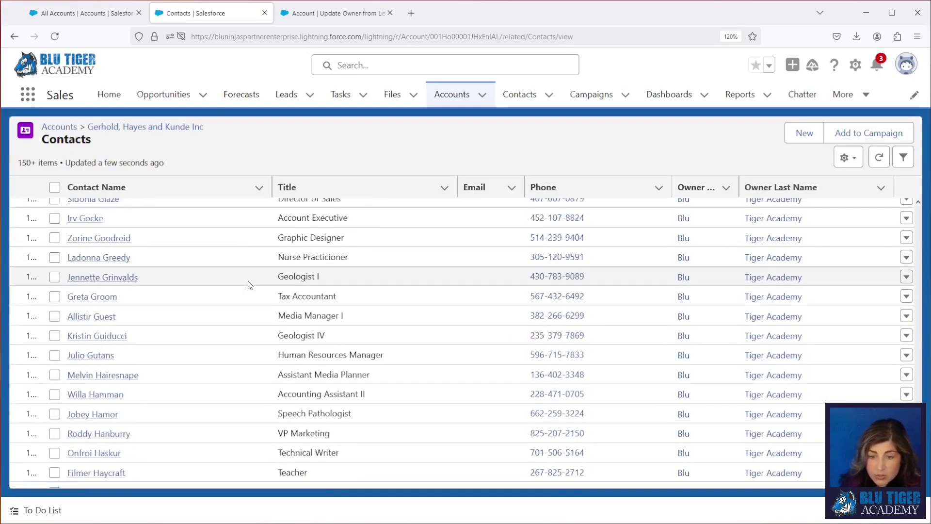
Return to the Gerhold, Hayes and Kunde Inc account and review the owners of its expanded upcoming events and tasks.
{"action": "left_click", "coordinate": [123, 128]}
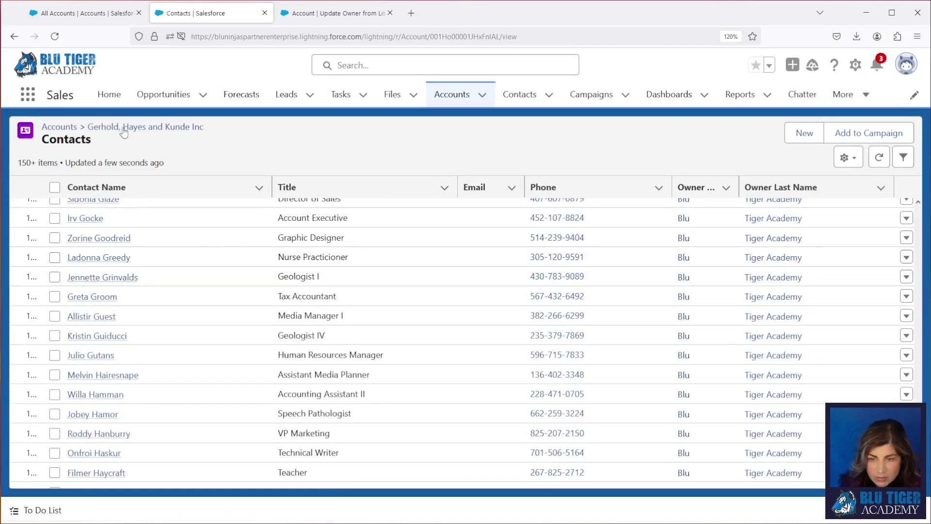
{"action": "scroll", "coordinate": [721, 347], "scroll_direction": "down", "scroll_amount": 3}
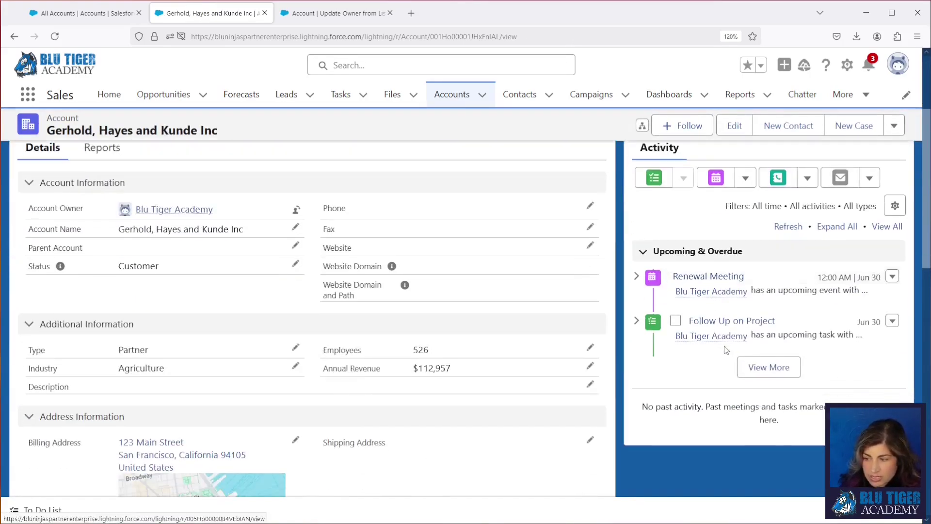
{"action": "left_click", "coordinate": [767, 369]}
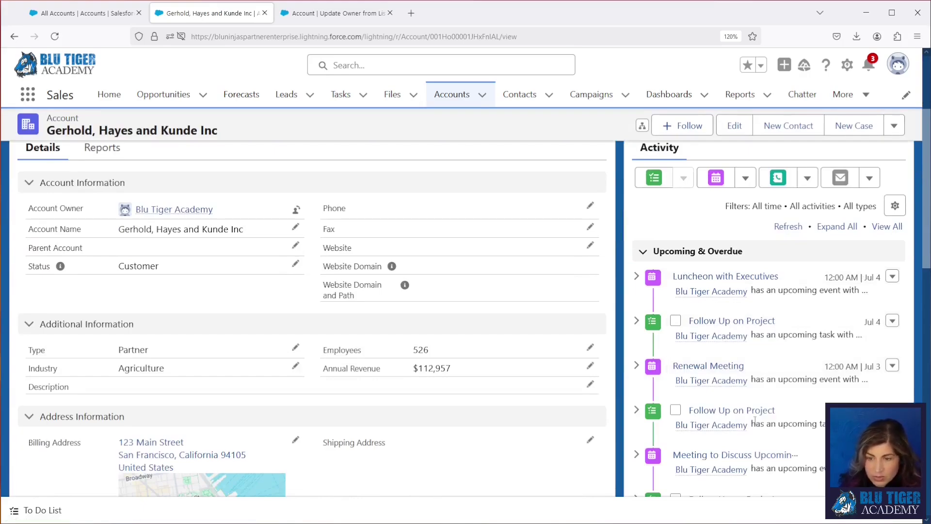
{"action": "scroll", "coordinate": [754, 420], "scroll_direction": "up", "scroll_amount": 3}
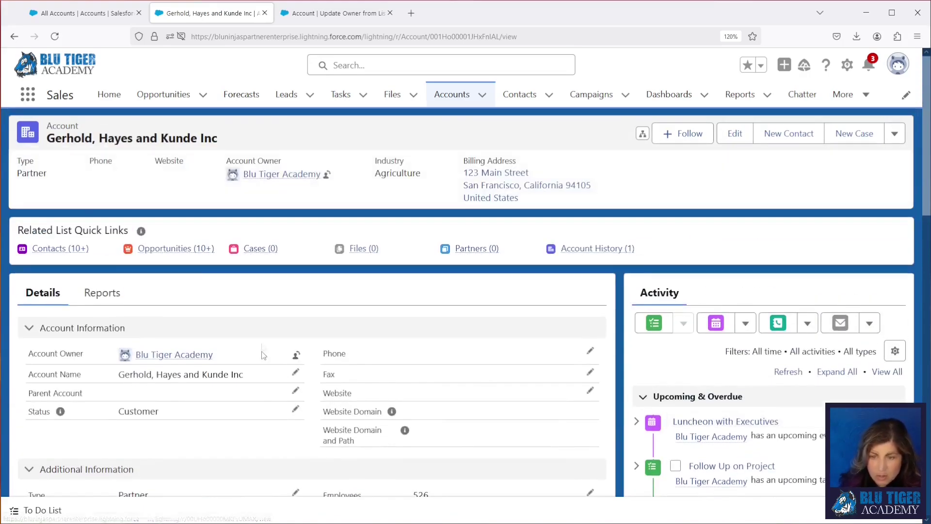
Examine the stages and owners of the account's opportunities in the full related list.
{"action": "mouse_move", "coordinate": [188, 257]}
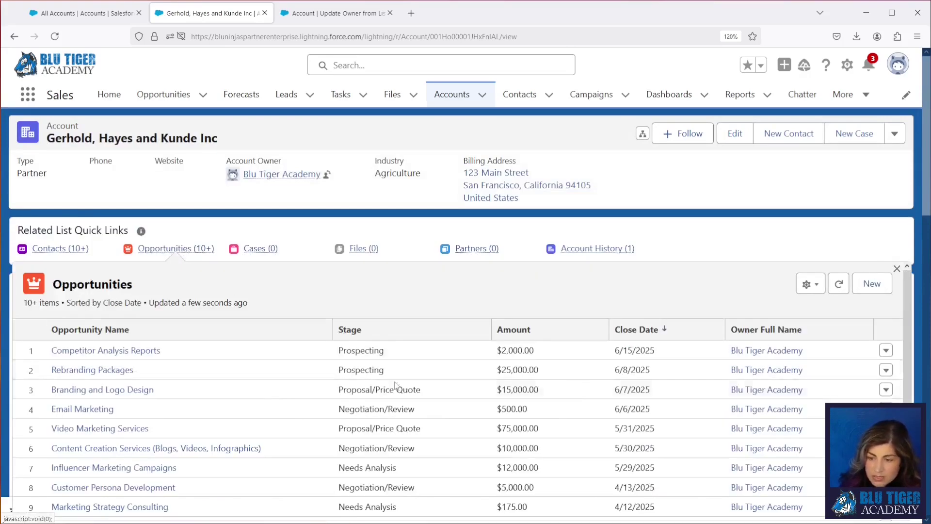
{"action": "scroll", "coordinate": [407, 385], "scroll_direction": "down", "scroll_amount": 1}
{"action": "scroll", "coordinate": [406, 385], "scroll_direction": "down", "scroll_amount": 1}
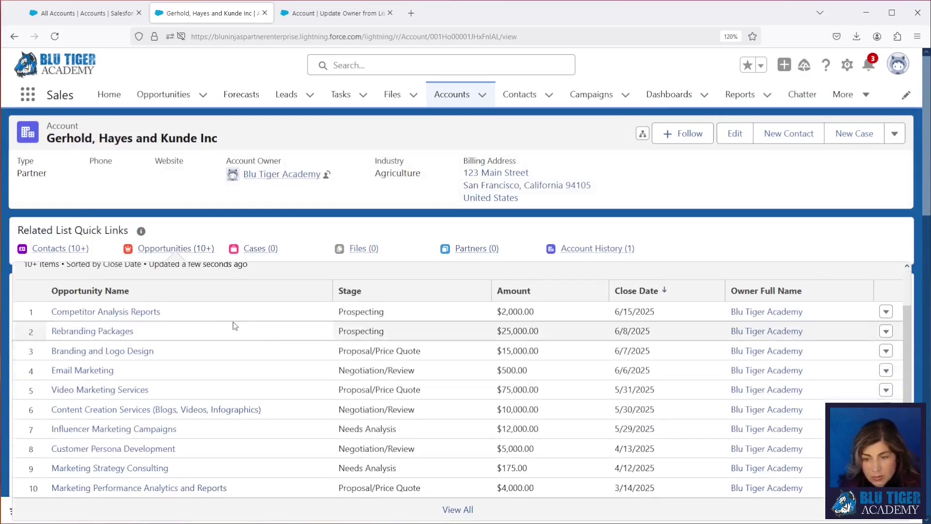
{"action": "scroll", "coordinate": [233, 330], "scroll_direction": "up", "scroll_amount": 2}
{"action": "left_click", "coordinate": [92, 285]}
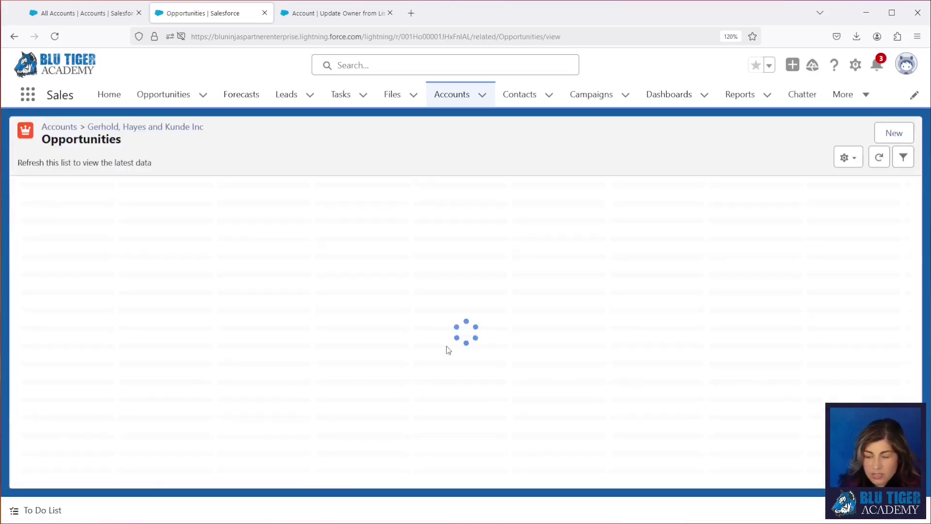
{"action": "scroll", "coordinate": [597, 354], "scroll_direction": "down", "scroll_amount": 6}
{"action": "scroll", "coordinate": [597, 353], "scroll_direction": "down", "scroll_amount": 3}
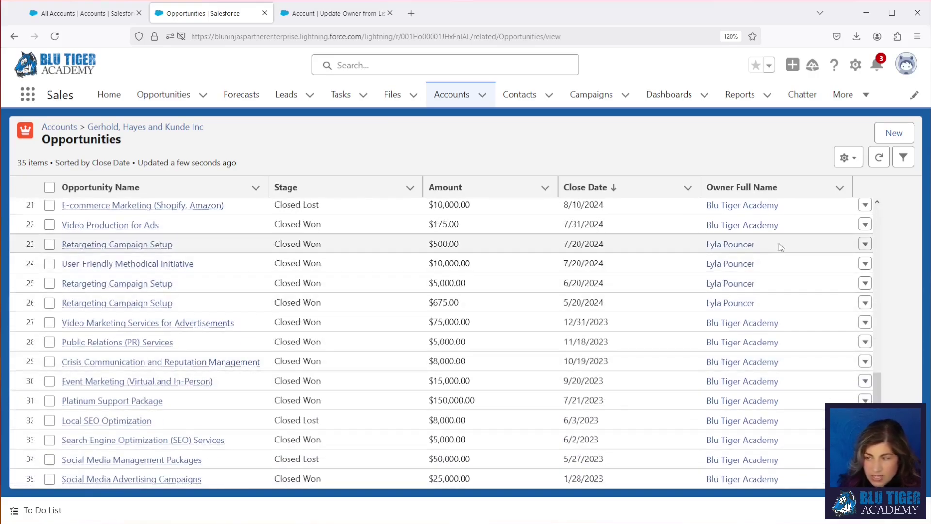
{"action": "scroll", "coordinate": [787, 371], "scroll_direction": "up", "scroll_amount": 3}
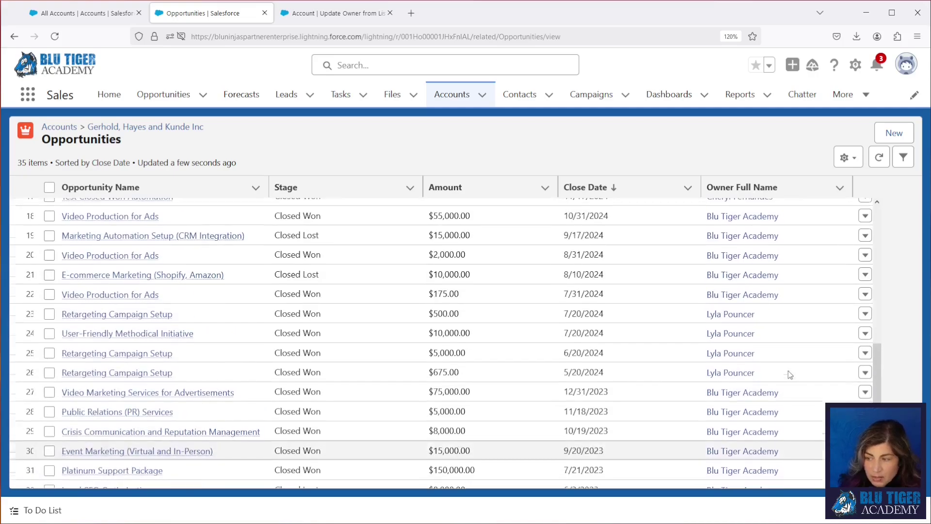
{"action": "scroll", "coordinate": [766, 315], "scroll_direction": "up", "scroll_amount": 12}
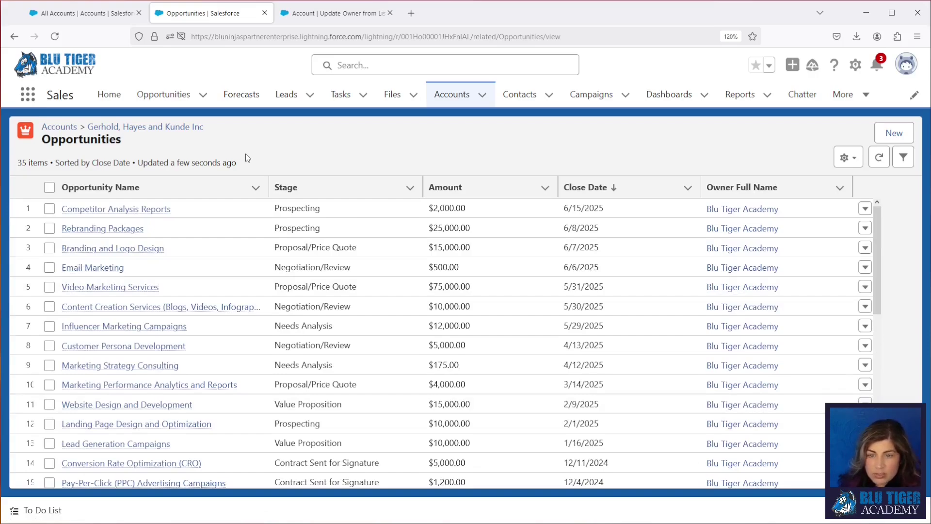
Select every account in the All Accounts list view and launch the owner update flow for them.
{"action": "left_click", "coordinate": [102, 15]}
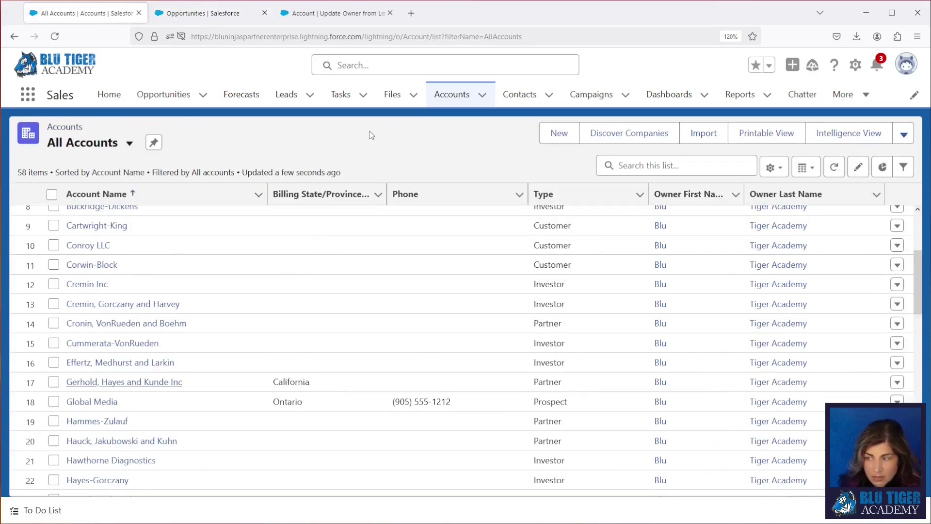
{"action": "left_click", "coordinate": [52, 195]}
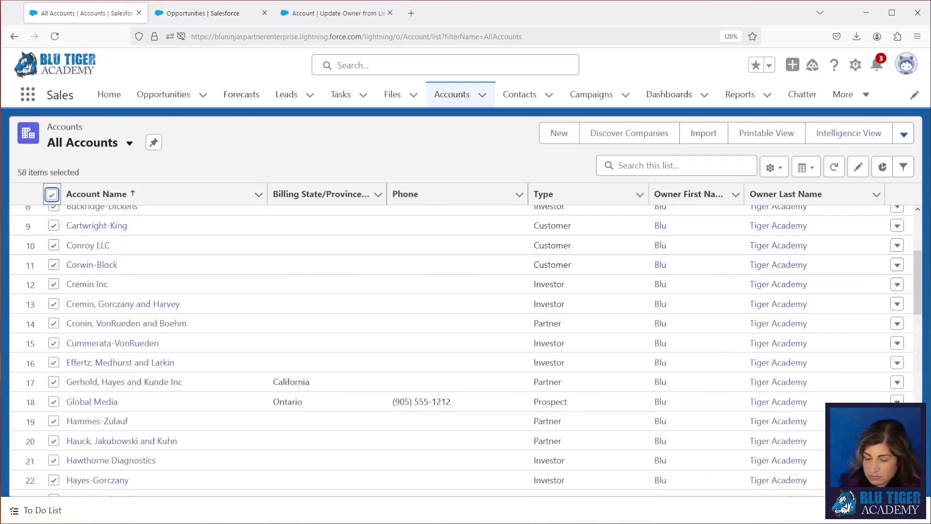
{"action": "left_click", "coordinate": [904, 135]}
{"action": "left_click", "coordinate": [873, 181]}
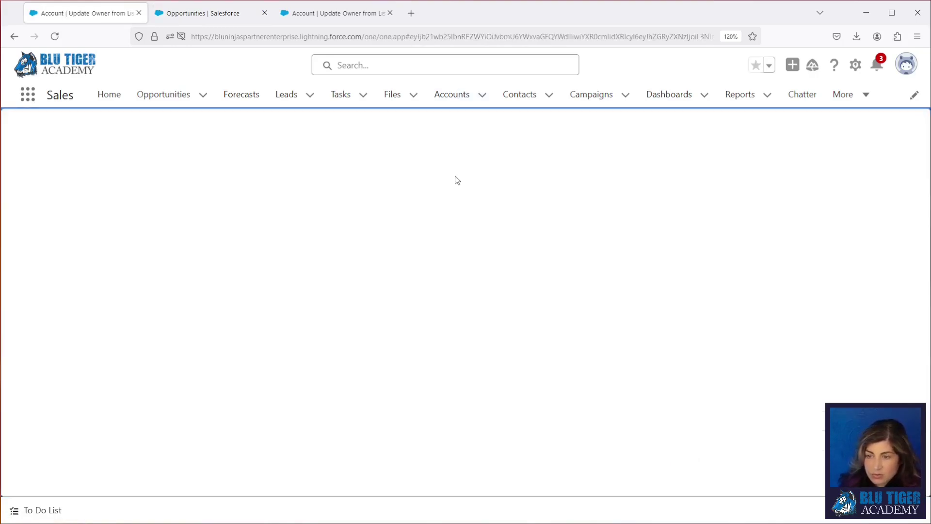
Choose the new account owner, enable reassignment of Contacts, Open Tasks, Future Events and Open Opportunities, and submit the flow screen.
{"action": "left_click", "coordinate": [281, 142]}
{"action": "left_click", "coordinate": [292, 195]}
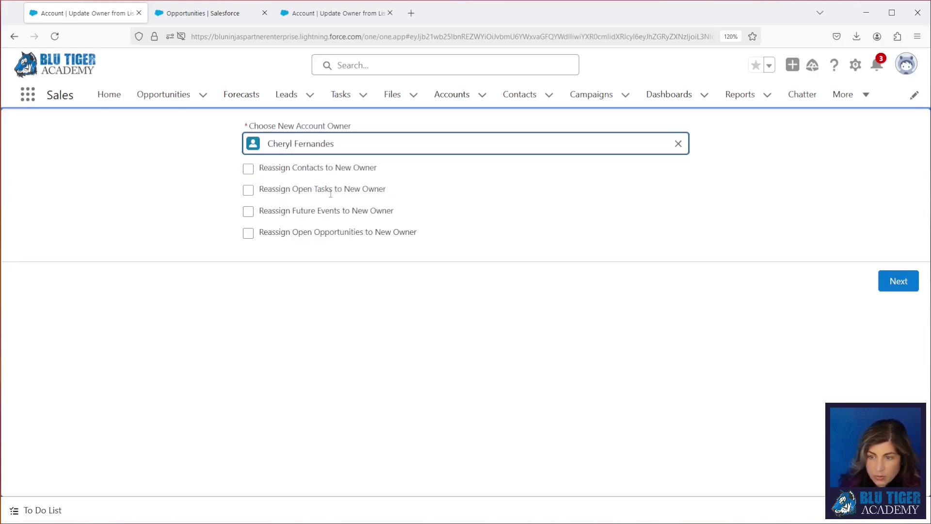
{"action": "left_click", "coordinate": [250, 170]}
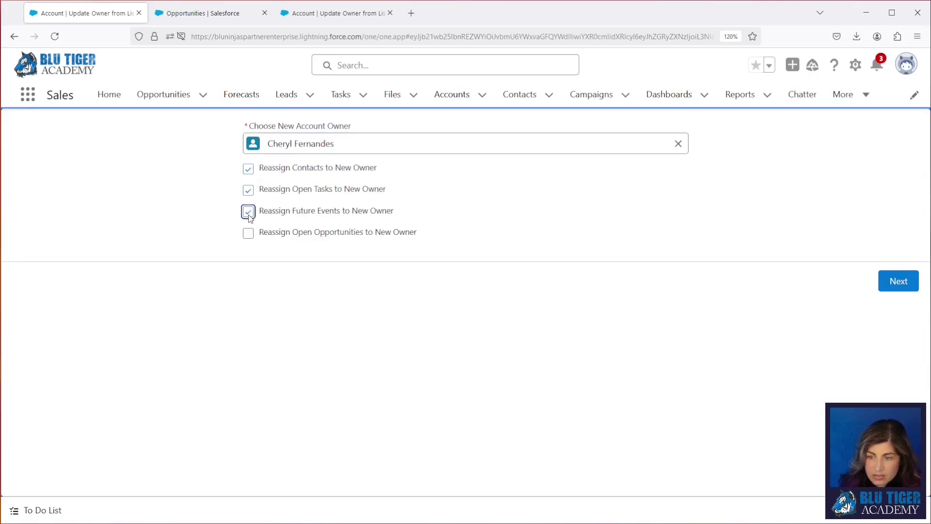
{"action": "left_click", "coordinate": [907, 285]}
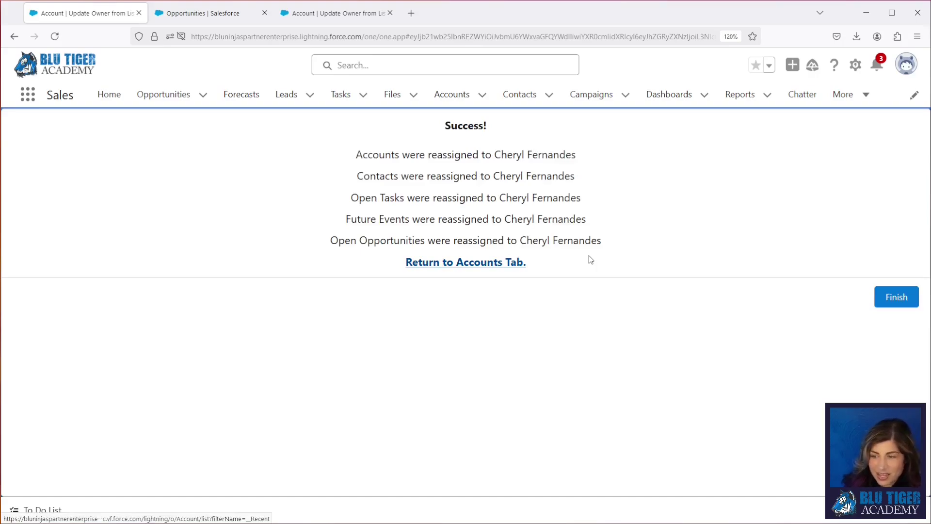
Return to the accounts from the Success screen and check the owners in the All Accounts list view.
{"action": "left_click", "coordinate": [490, 264]}
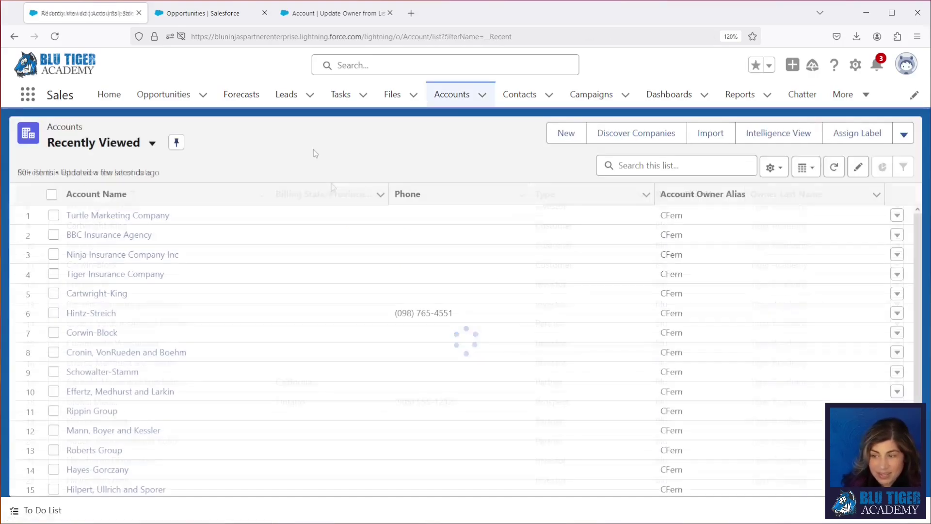
{"action": "left_click", "coordinate": [152, 143]}
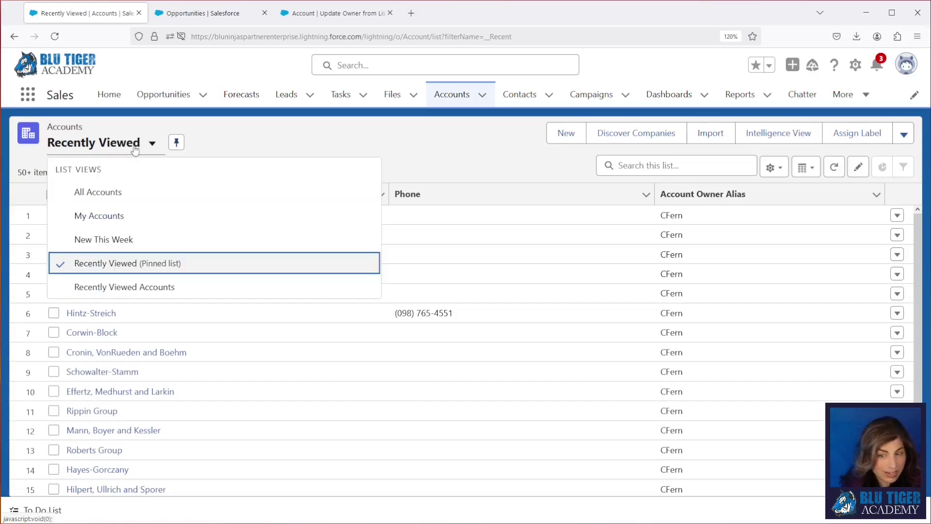
{"action": "left_click", "coordinate": [129, 194]}
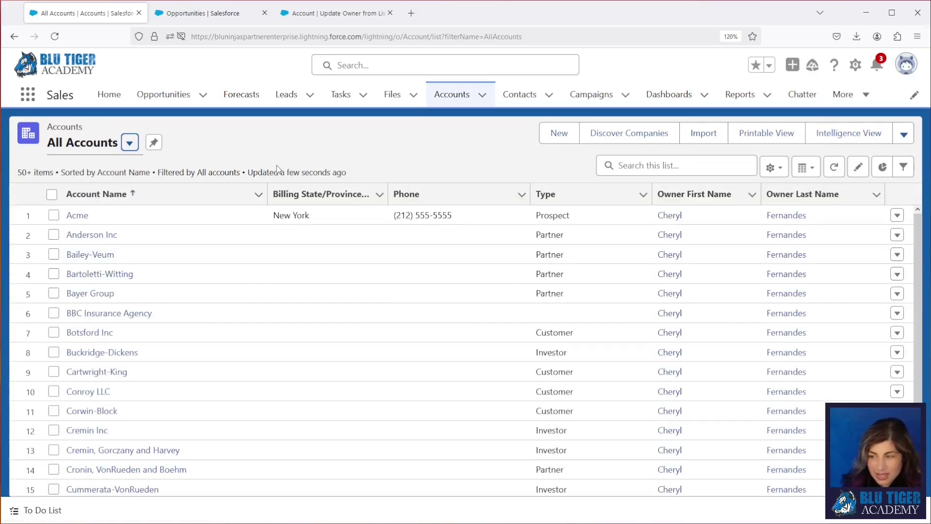
{"action": "scroll", "coordinate": [664, 313], "scroll_direction": "down", "scroll_amount": 10}
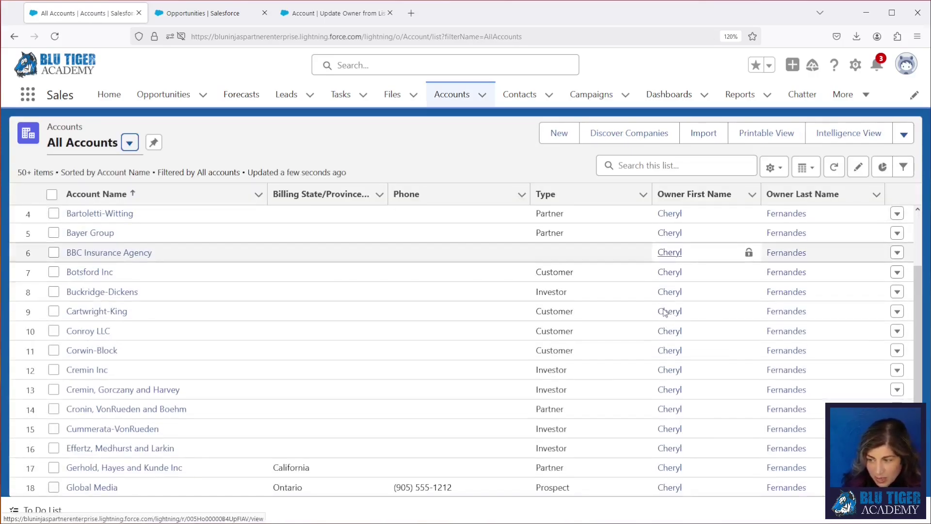
{"action": "scroll", "coordinate": [664, 313], "scroll_direction": "down", "scroll_amount": 5}
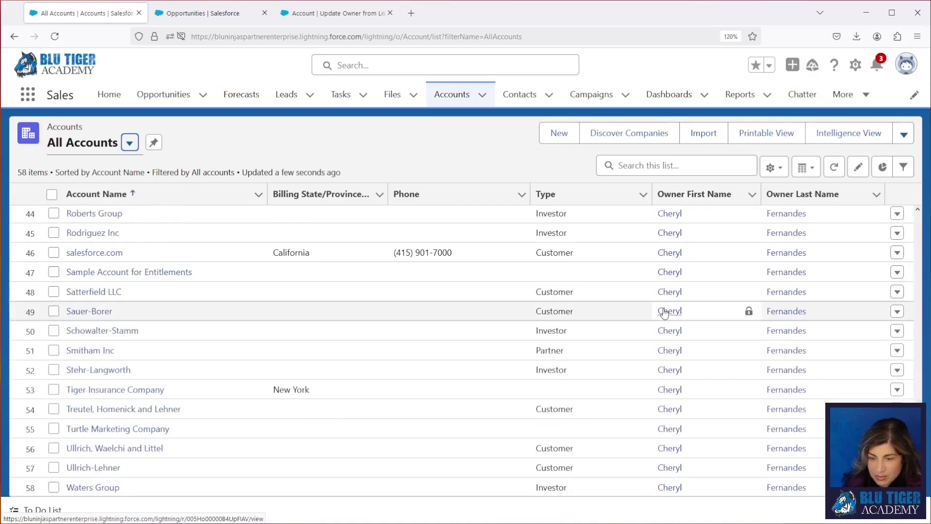
{"action": "scroll", "coordinate": [665, 313], "scroll_direction": "up", "scroll_amount": 11}
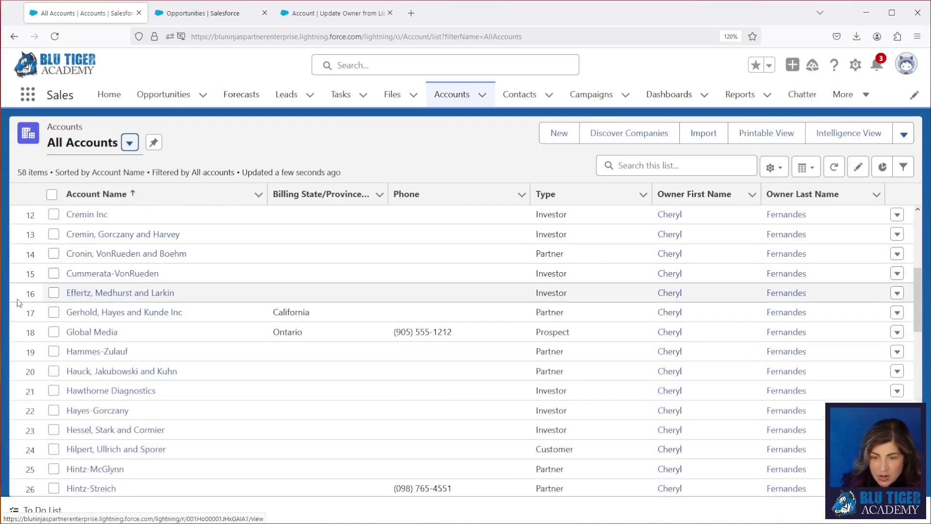
Open the Gerhold, Hayes and Kunde Inc account and review who owns its expanded upcoming events and tasks.
{"action": "left_click", "coordinate": [139, 312]}
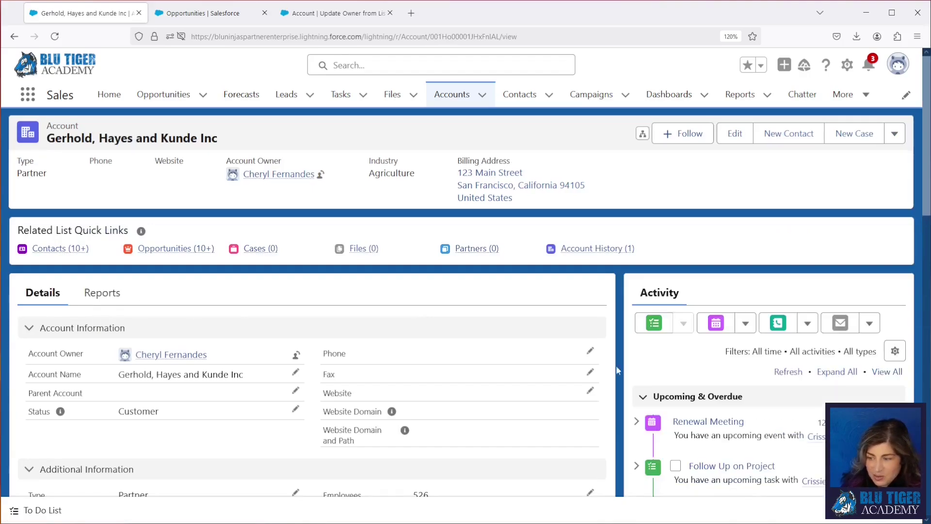
{"action": "scroll", "coordinate": [617, 368], "scroll_direction": "down", "scroll_amount": 5}
{"action": "left_click", "coordinate": [751, 305]}
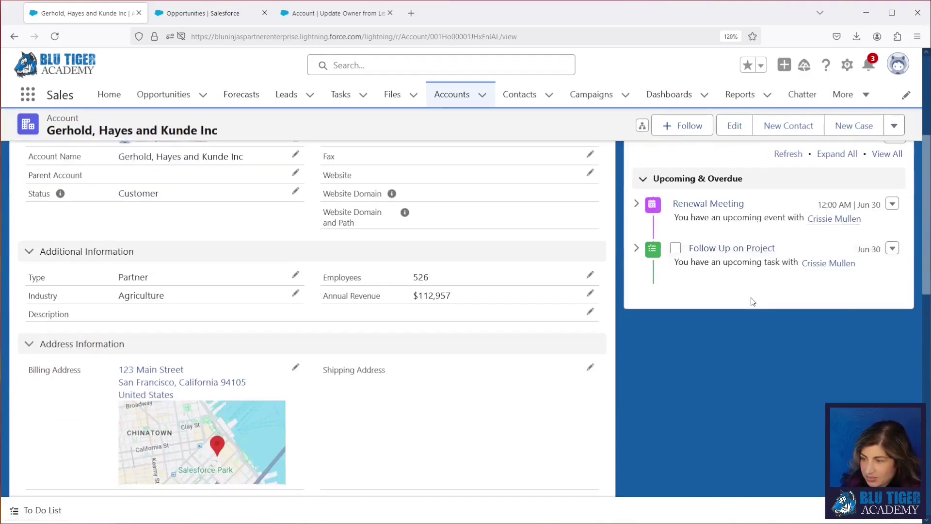
{"action": "scroll", "coordinate": [711, 408], "scroll_direction": "down", "scroll_amount": 5}
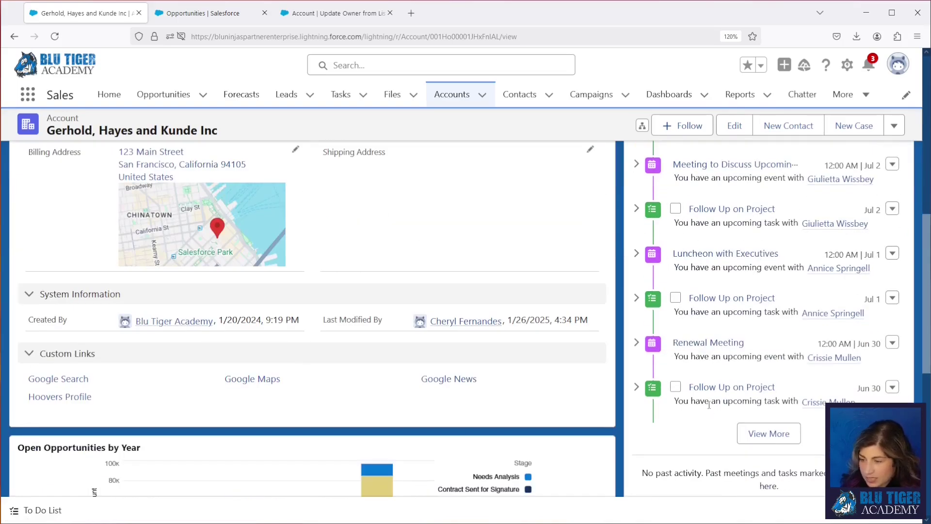
Load more of the account's upcoming and overdue activities and look through the additional events and tasks.
{"action": "left_click", "coordinate": [769, 433]}
{"action": "scroll", "coordinate": [737, 294], "scroll_direction": "down", "scroll_amount": 10}
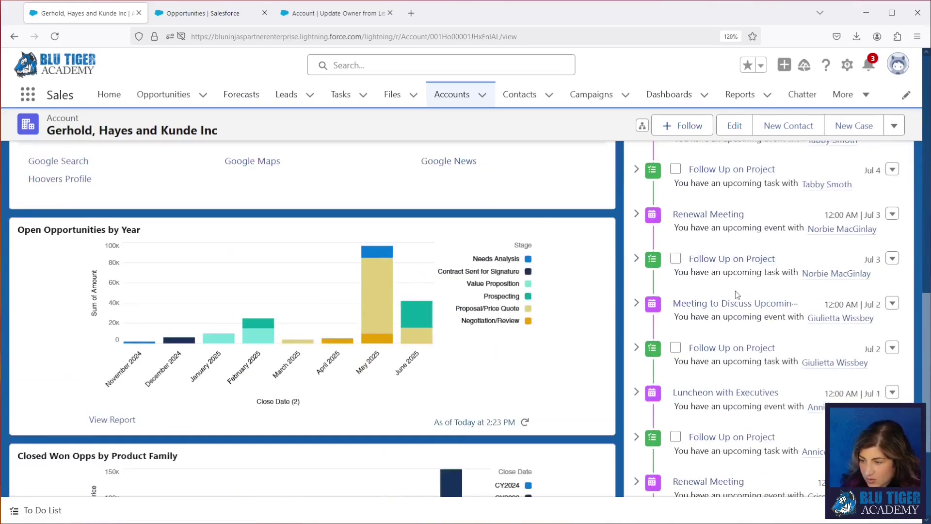
{"action": "scroll", "coordinate": [737, 292], "scroll_direction": "down", "scroll_amount": 1}
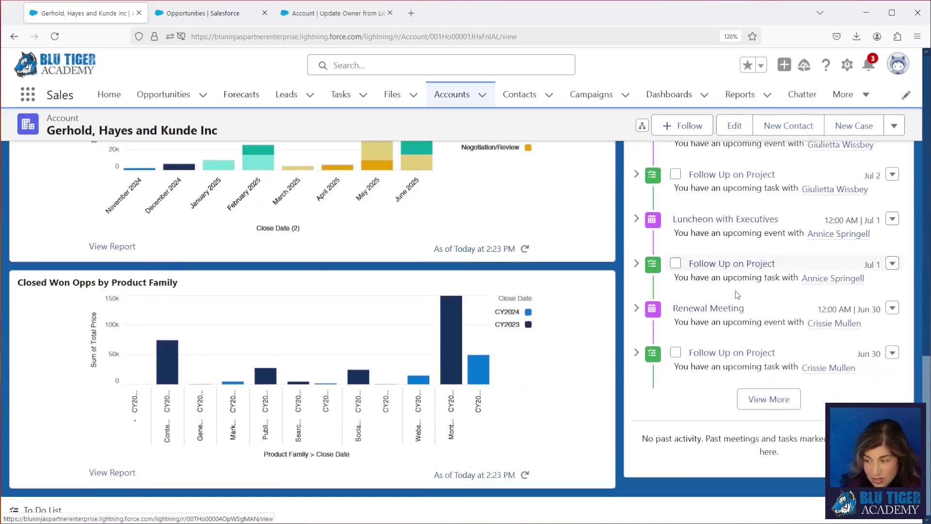
{"action": "left_click", "coordinate": [768, 399]}
{"action": "scroll", "coordinate": [728, 317], "scroll_direction": "down", "scroll_amount": 5}
{"action": "scroll", "coordinate": [728, 319], "scroll_direction": "up", "scroll_amount": 20}
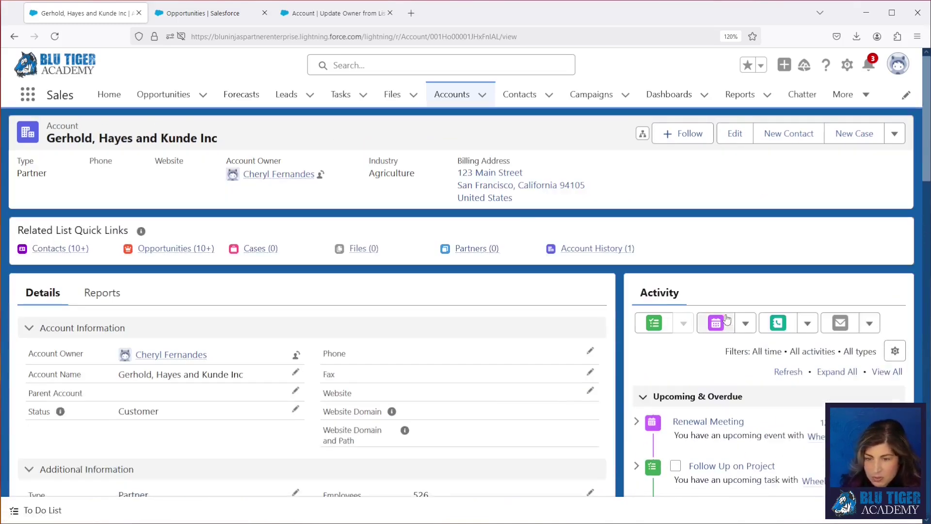
Open the account's full Contacts related list, refresh it and check the contact owners throughout the list.
{"action": "mouse_move", "coordinate": [48, 255]}
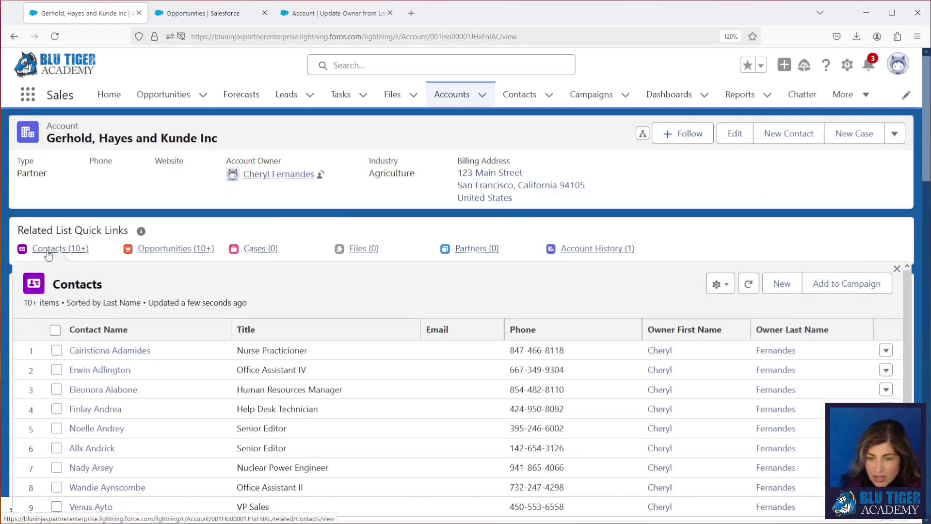
{"action": "left_click", "coordinate": [48, 255]}
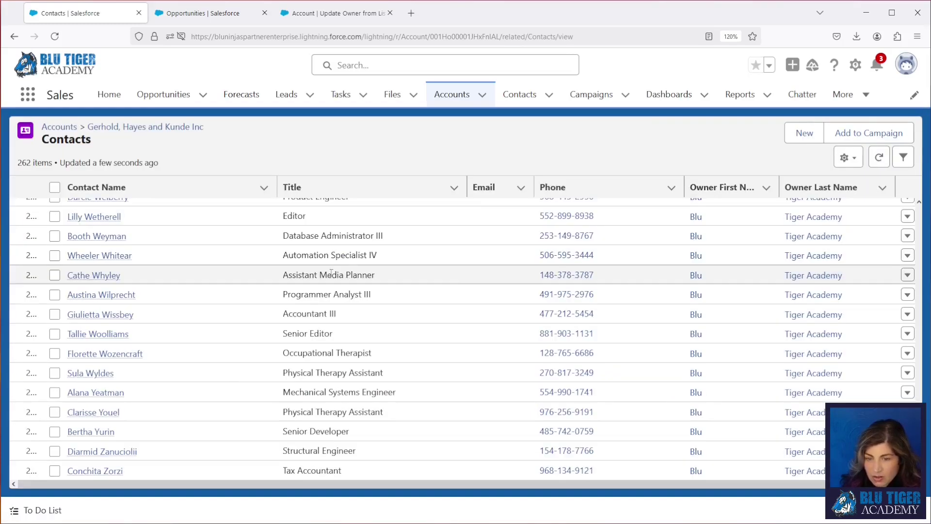
{"action": "left_click", "coordinate": [878, 158]}
{"action": "scroll", "coordinate": [777, 245], "scroll_direction": "up", "scroll_amount": 20}
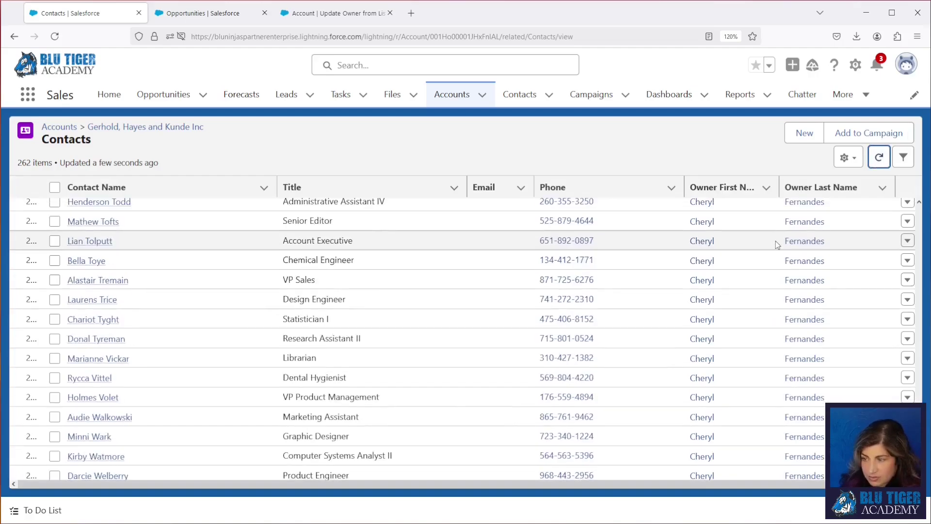
{"action": "scroll", "coordinate": [777, 245], "scroll_direction": "up", "scroll_amount": 20}
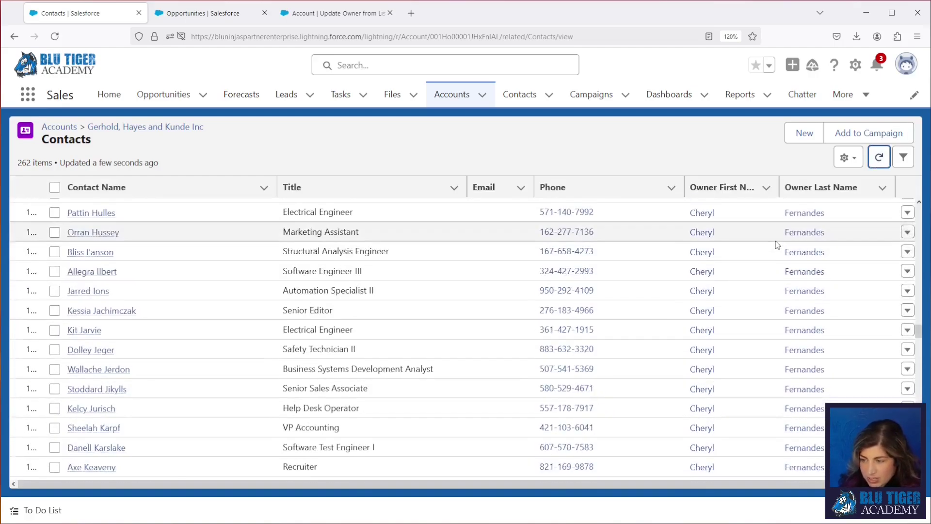
{"action": "scroll", "coordinate": [778, 245], "scroll_direction": "up", "scroll_amount": 10}
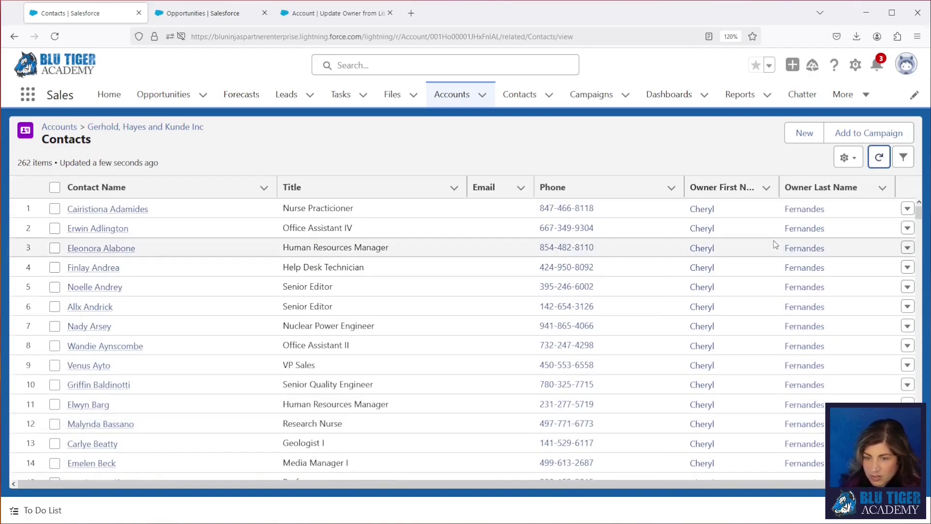
Return to the Gerhold, Hayes and Kunde Inc account and open its full Opportunities related list with refreshed data.
{"action": "left_click", "coordinate": [160, 135]}
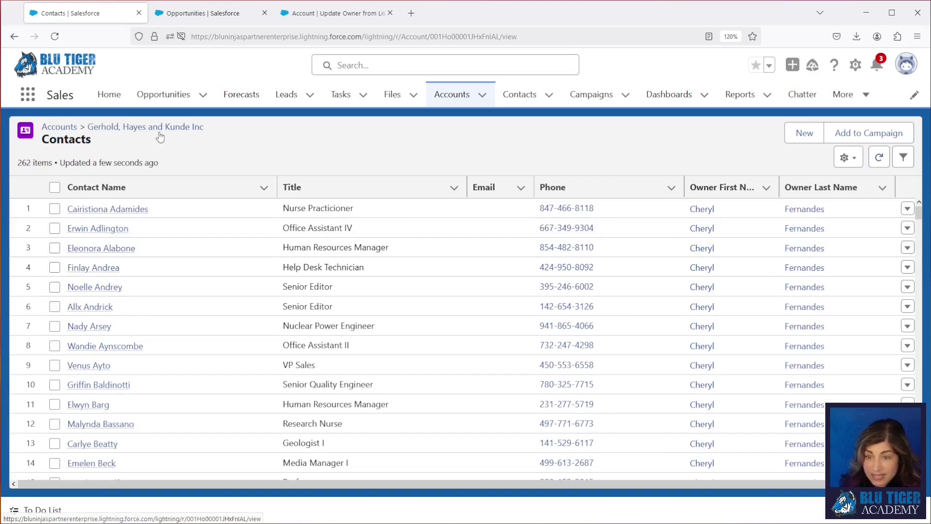
{"action": "mouse_move", "coordinate": [165, 253]}
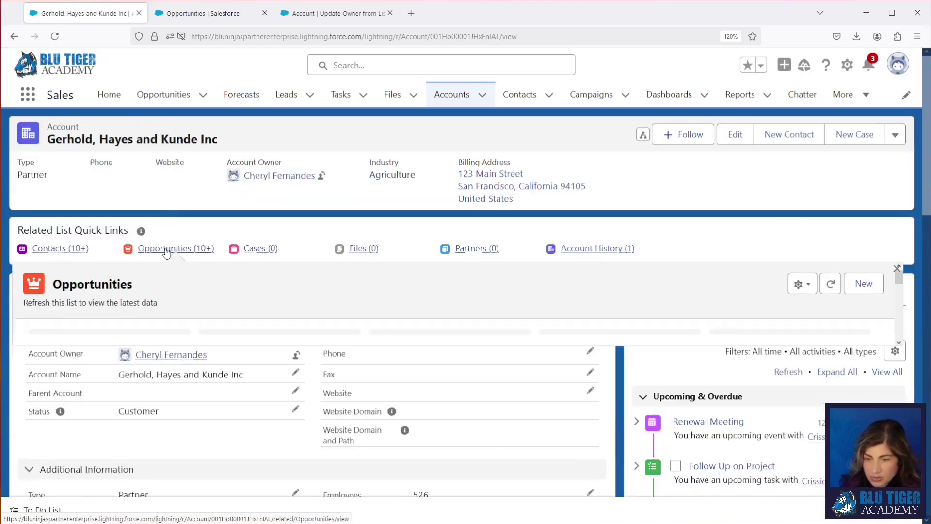
{"action": "left_click", "coordinate": [93, 285]}
{"action": "scroll", "coordinate": [318, 255], "scroll_direction": "down", "scroll_amount": 5}
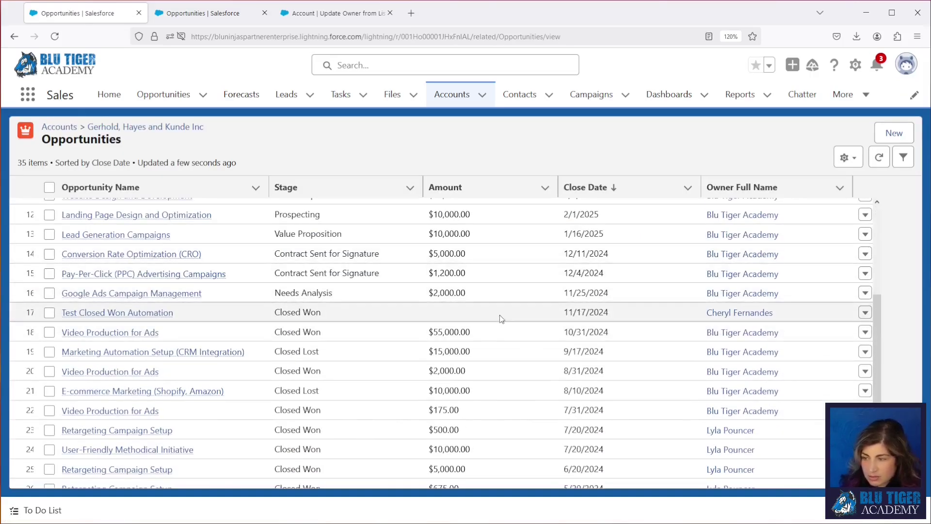
{"action": "left_click", "coordinate": [879, 160]}
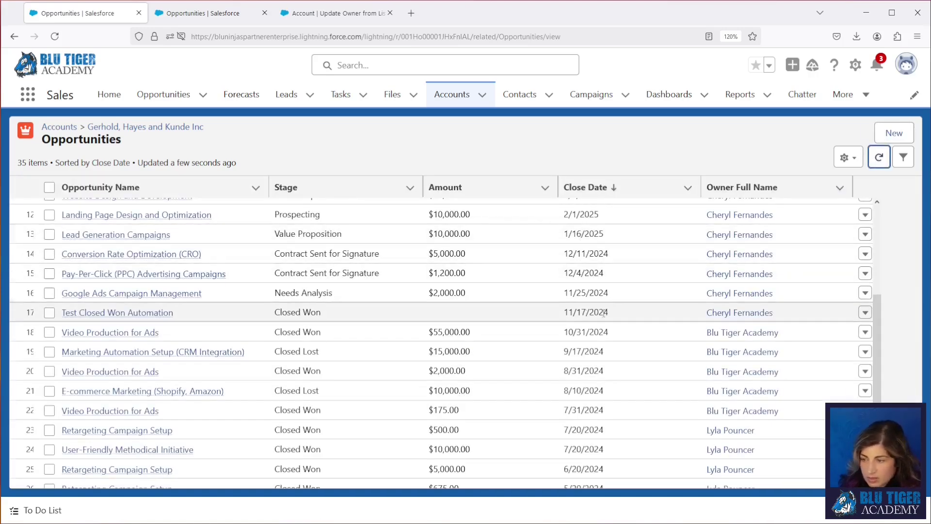
Compare the owners of the open and closed opportunities by stage throughout the account's Opportunities list.
{"action": "scroll", "coordinate": [624, 403], "scroll_direction": "down", "scroll_amount": 3}
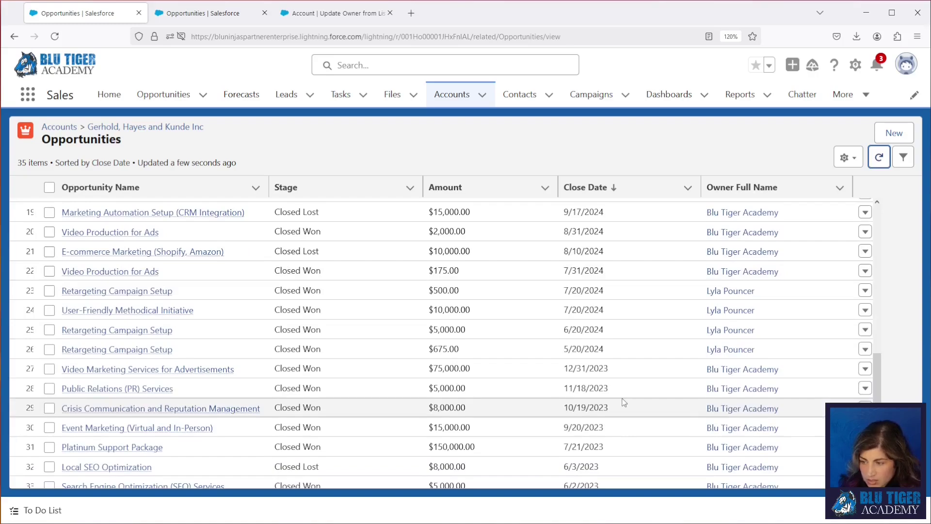
{"action": "scroll", "coordinate": [624, 403], "scroll_direction": "down", "scroll_amount": 1}
{"action": "scroll", "coordinate": [624, 403], "scroll_direction": "up", "scroll_amount": 4}
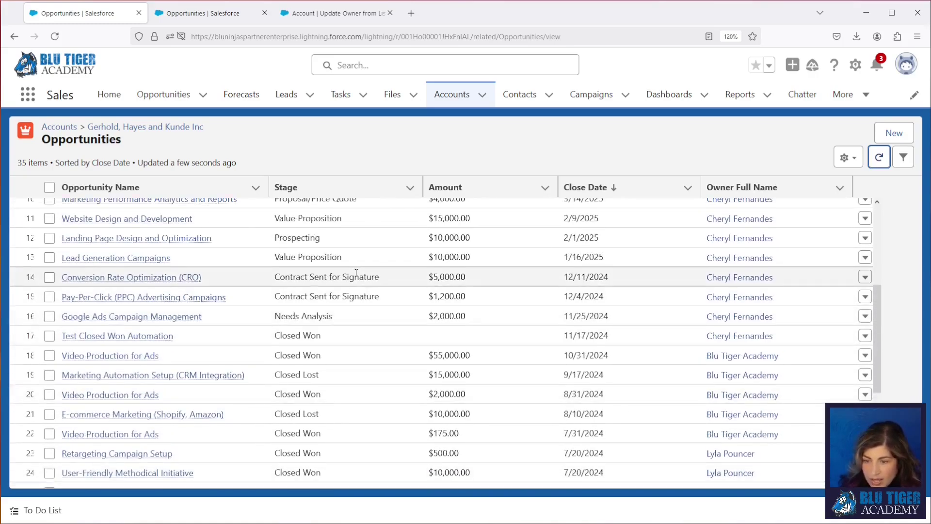
{"action": "scroll", "coordinate": [357, 273], "scroll_direction": "up", "scroll_amount": 5}
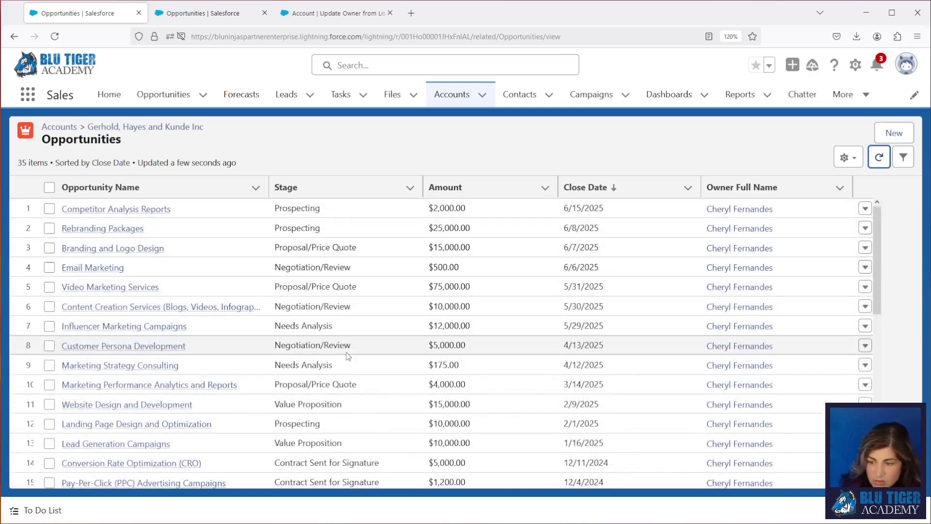
{"action": "scroll", "coordinate": [347, 357], "scroll_direction": "down", "scroll_amount": 3}
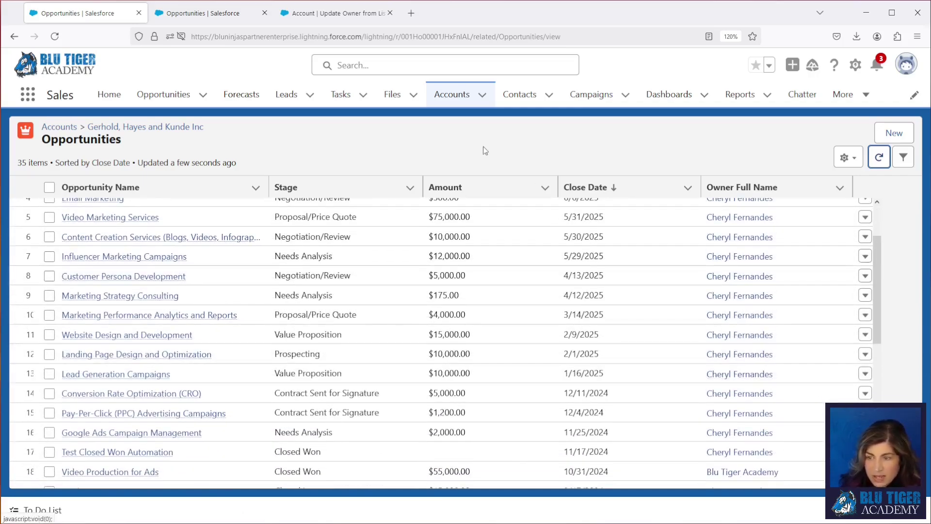